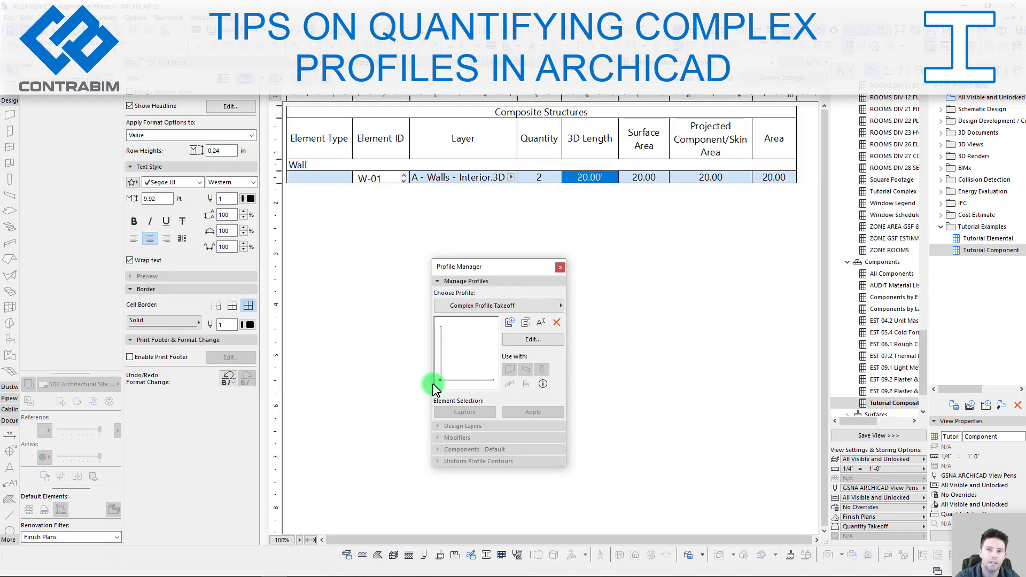
click(645, 182)
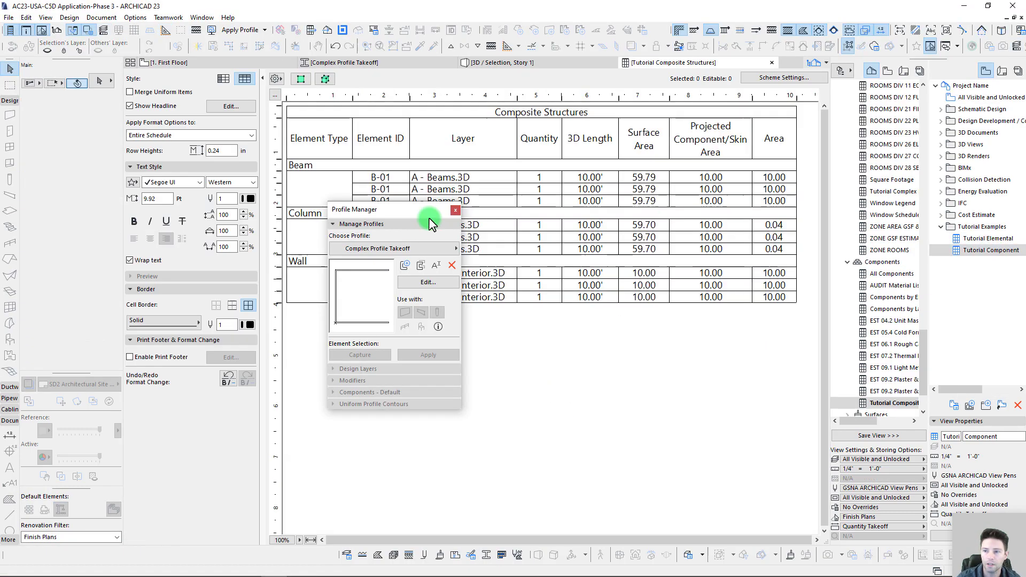
click(714, 205)
click(728, 238)
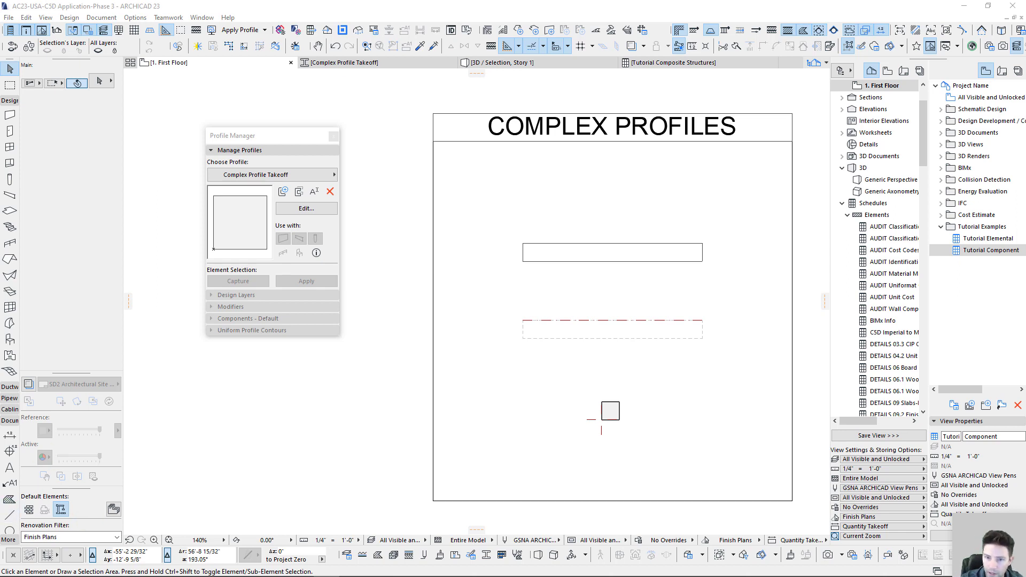
- Inspect the wall, beam and column in the Complex Profiles frame on the First Floor plan, ending with the wall selected
click(577, 261)
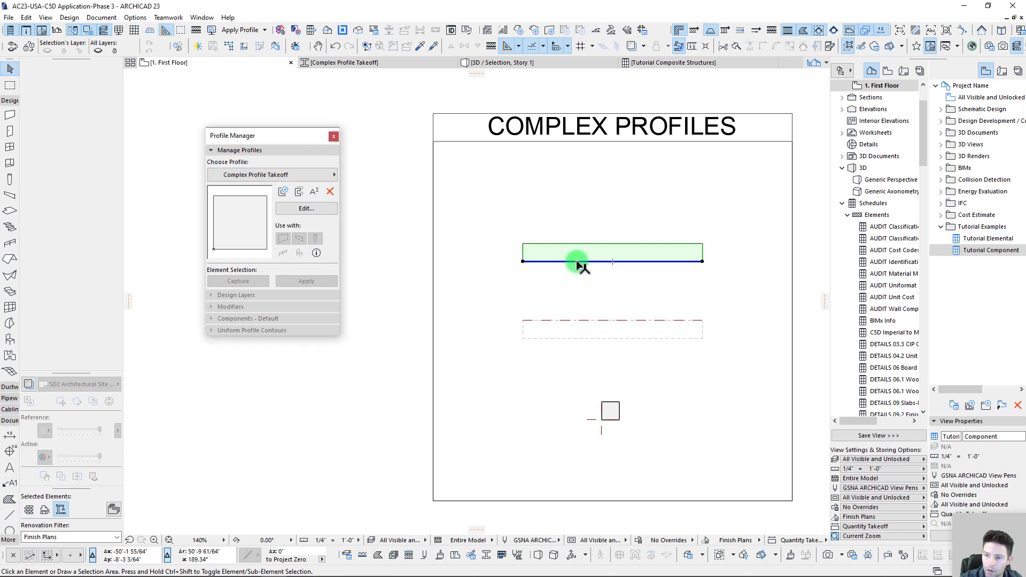
click(579, 327)
click(610, 413)
click(590, 262)
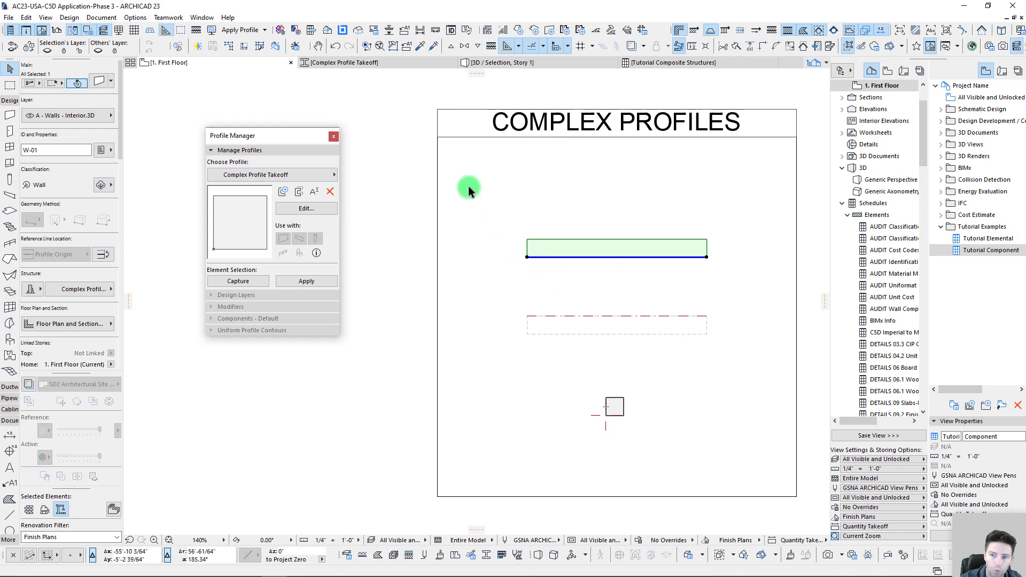
mouse_move(296, 137)
mouse_down()
mouse_move(289, 140)
mouse_move(301, 126)
mouse_up()
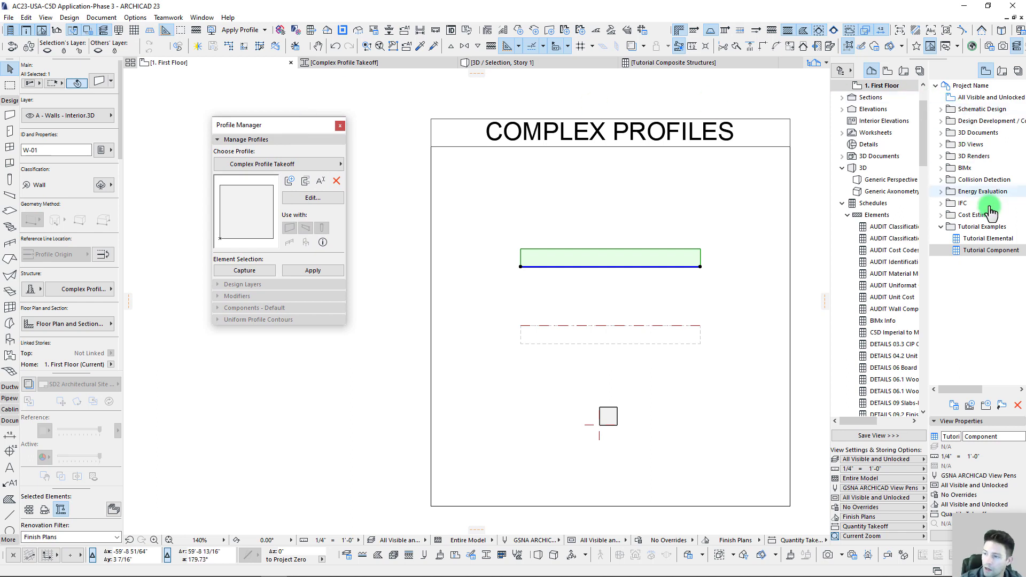
click(981, 241)
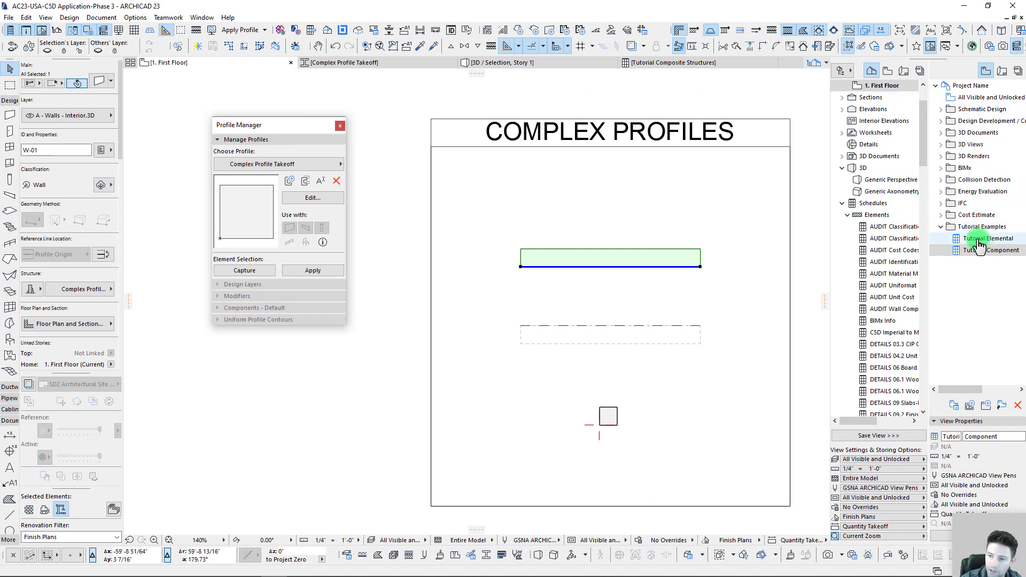
- Show the wall, beam and column together in 3D, inspect them from several angles, and return to the floor plan with nothing selected
click(614, 326)
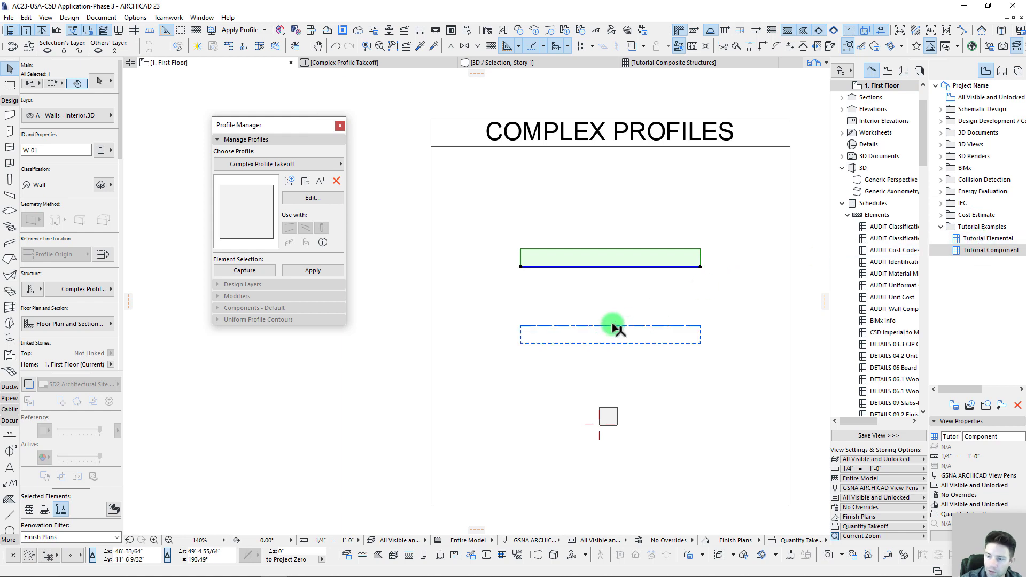
shift+click(604, 411)
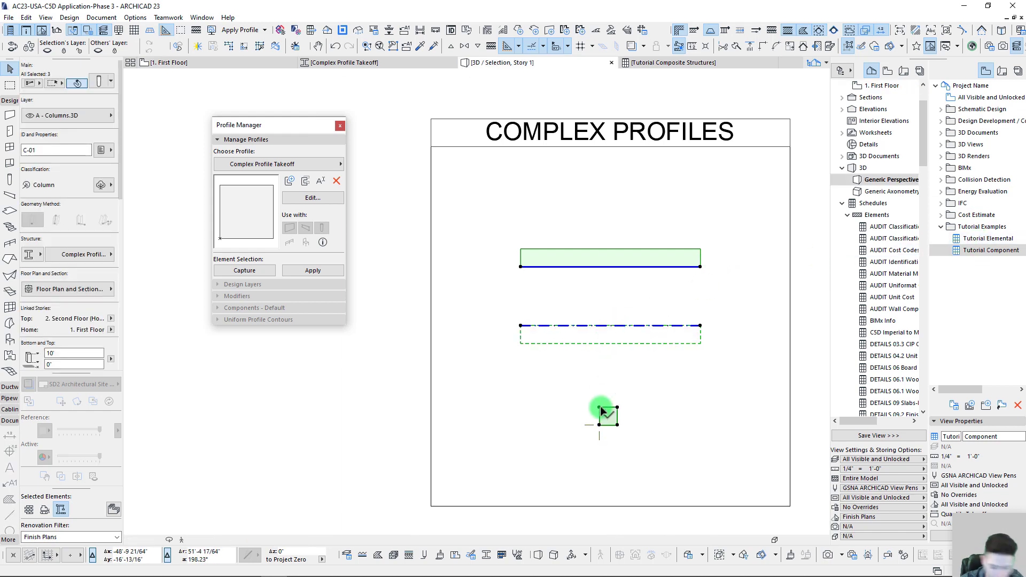
key(F5)
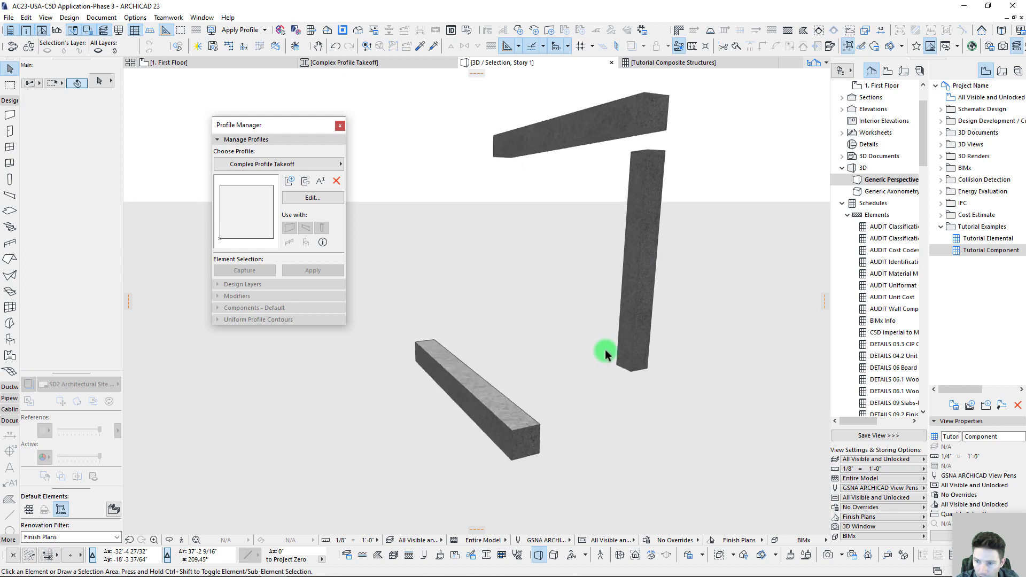
shift+middle_drag(580, 117, 592, 262)
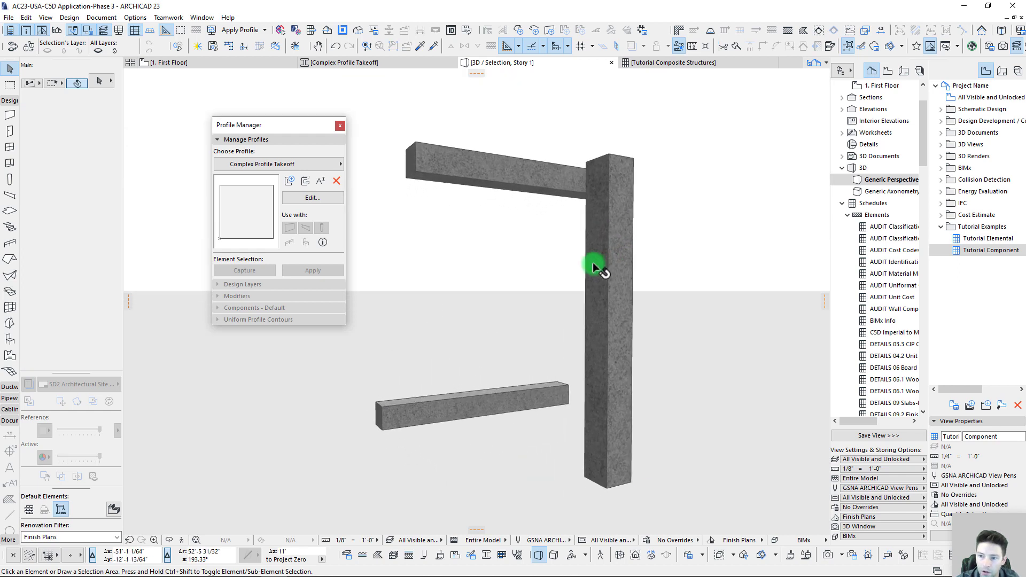
shift+middle_drag(592, 262, 431, 201)
shift+middle_drag(457, 338, 578, 342)
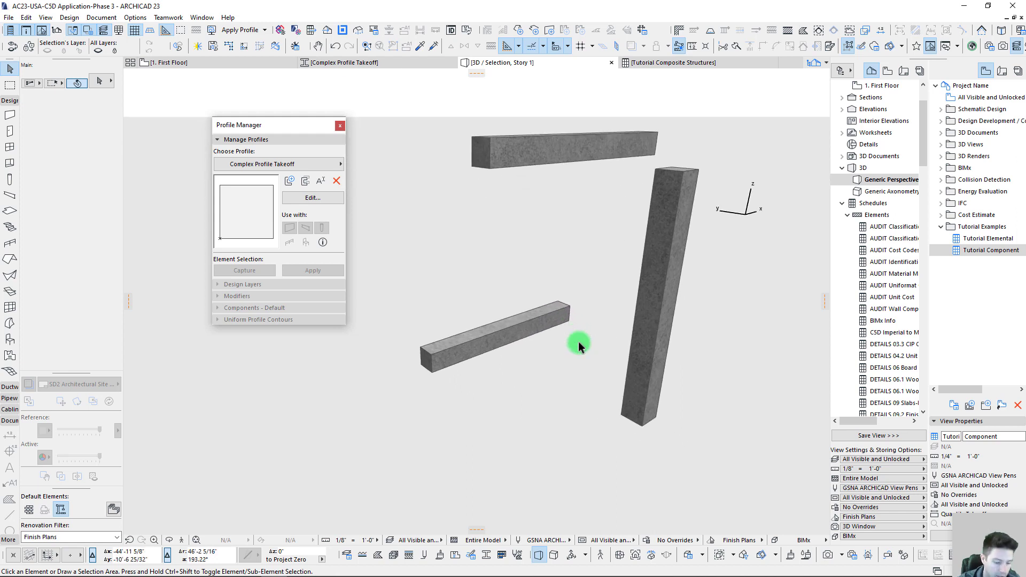
key(F2)
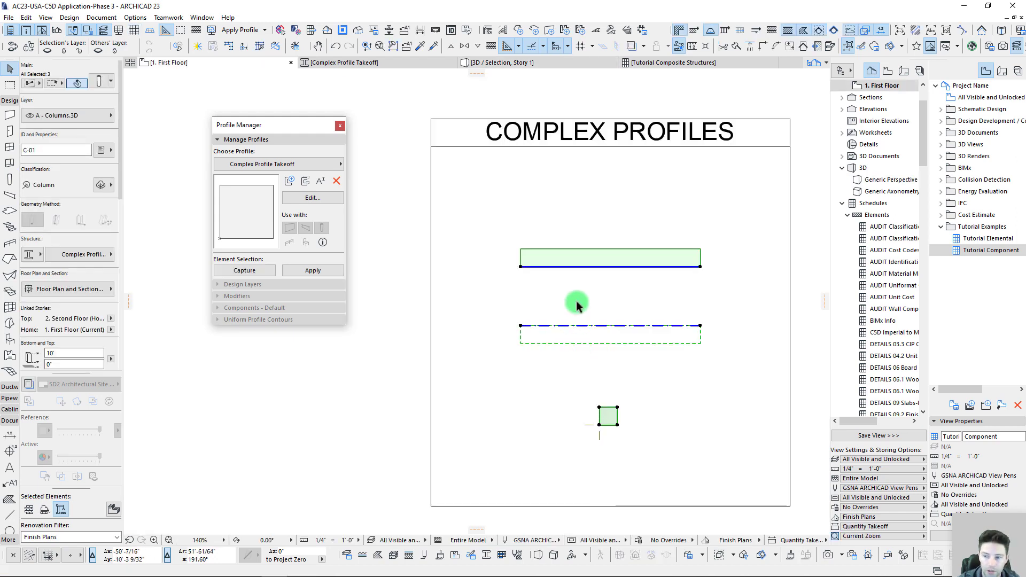
click(582, 280)
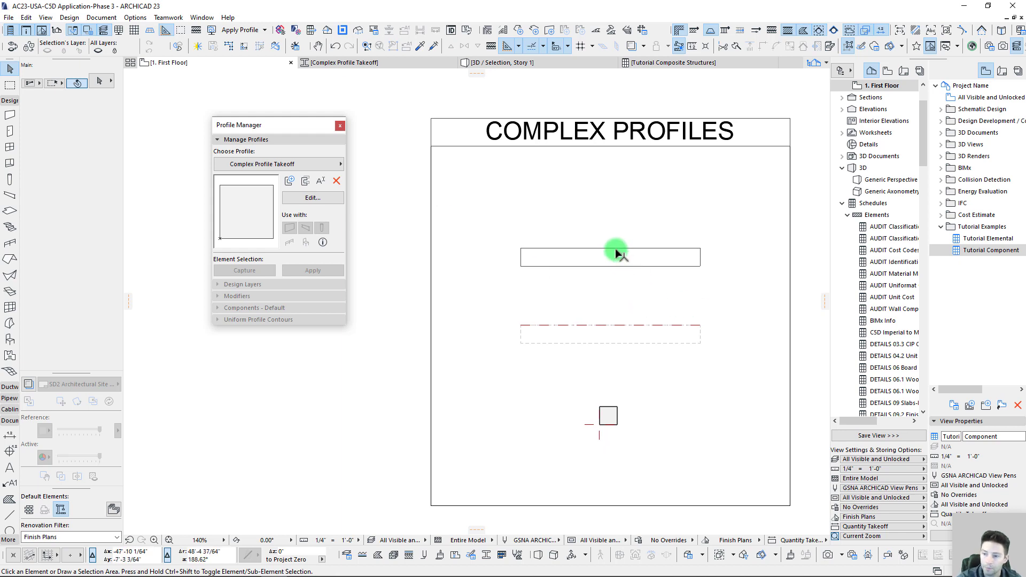
- Review the Tutorial Complex Profile scheme's criteria for the Complex Profile structure type and the excluded column and beam segments
right_click(983, 241)
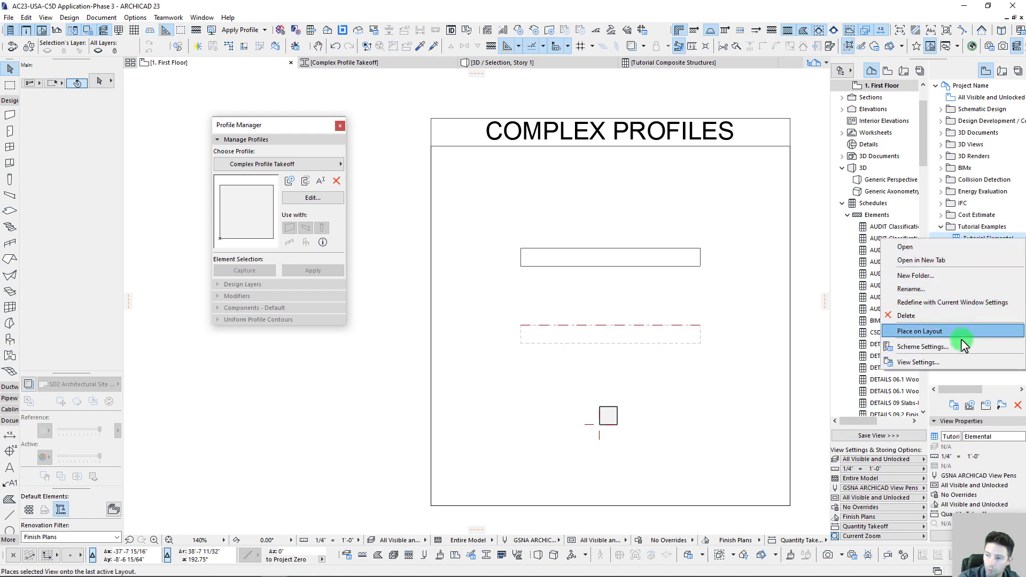
click(948, 345)
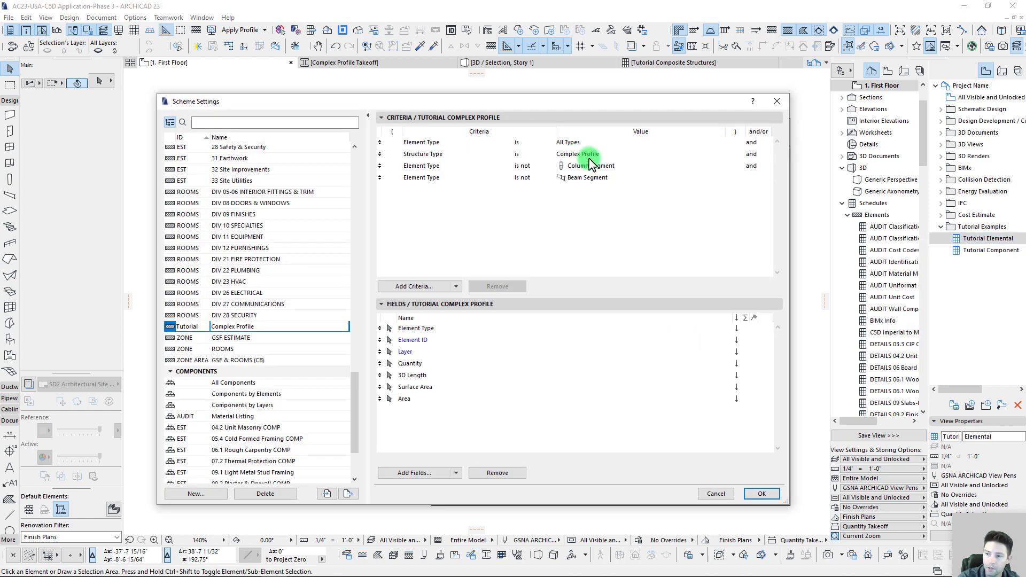
click(597, 156)
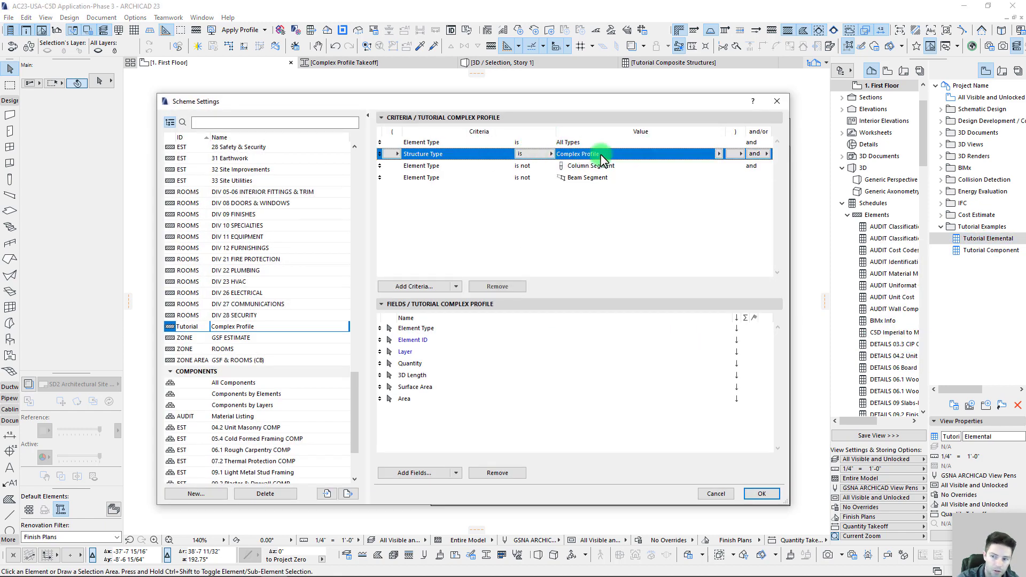
click(591, 167)
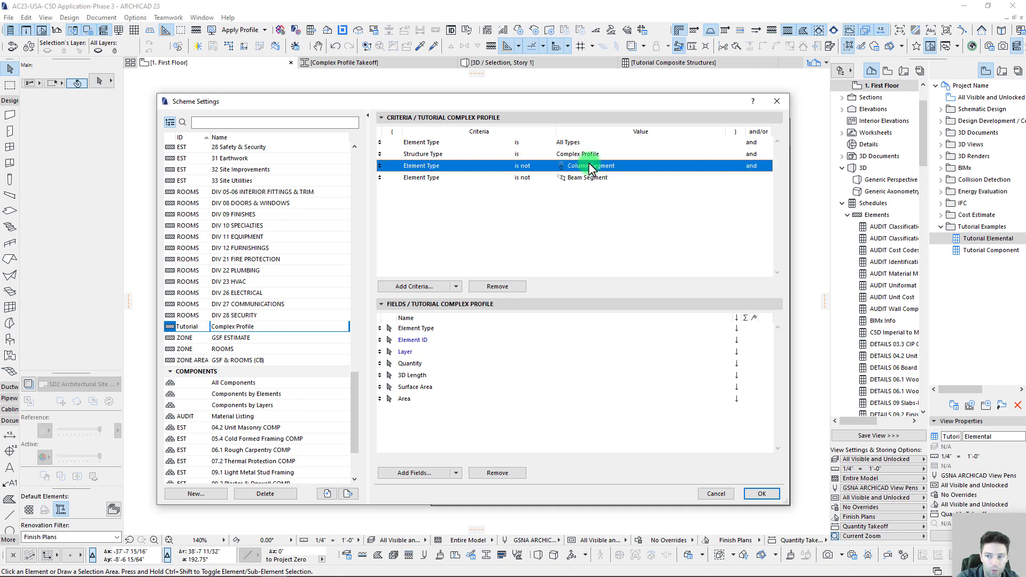
click(575, 178)
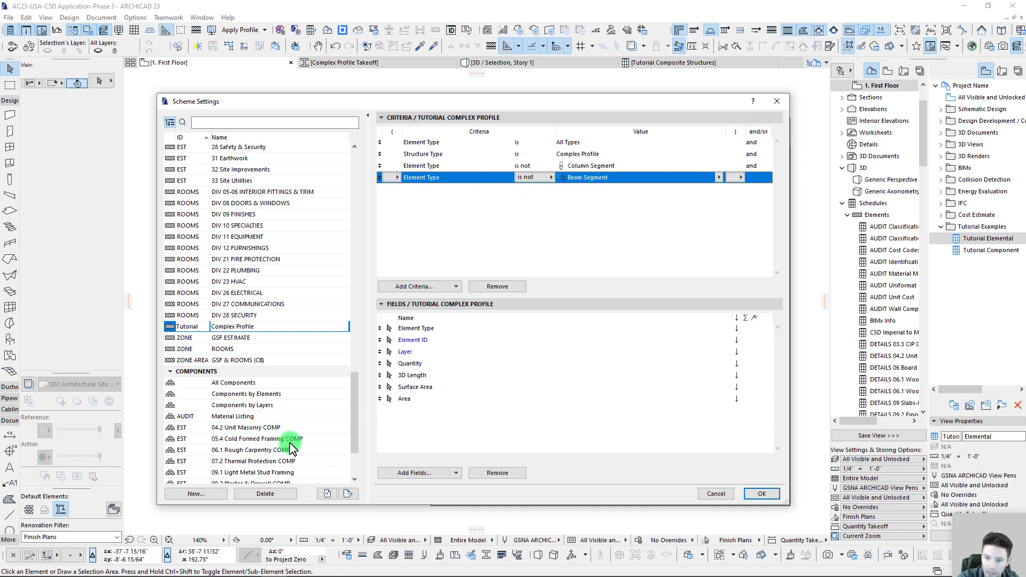
- Review the Tutorial Composite Structures scheme's Projected Component/Skin Area field and the available component fields, and close the scheme settings
scroll(354, 388, down, 3)
click(238, 416)
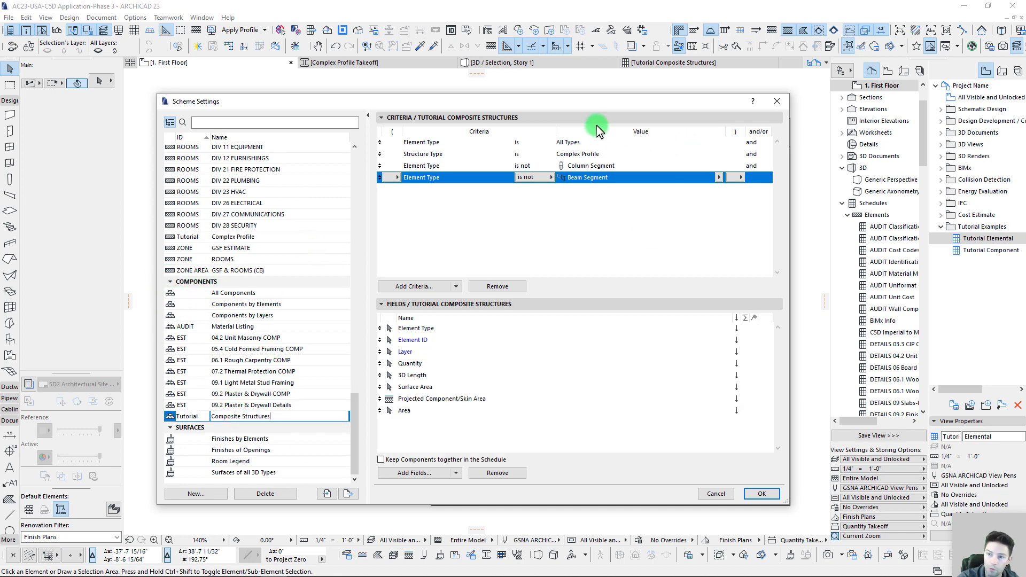
click(411, 402)
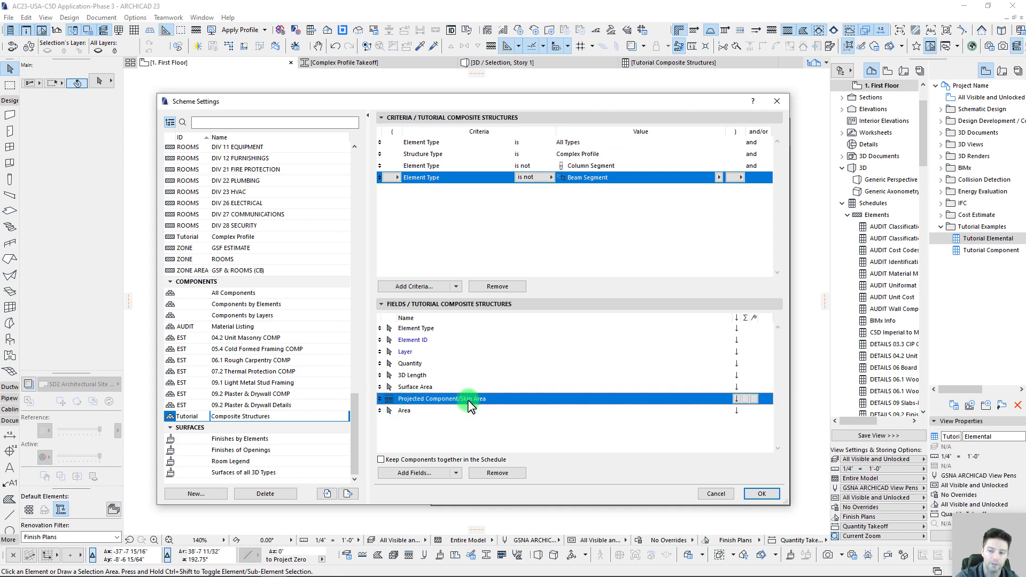
click(436, 473)
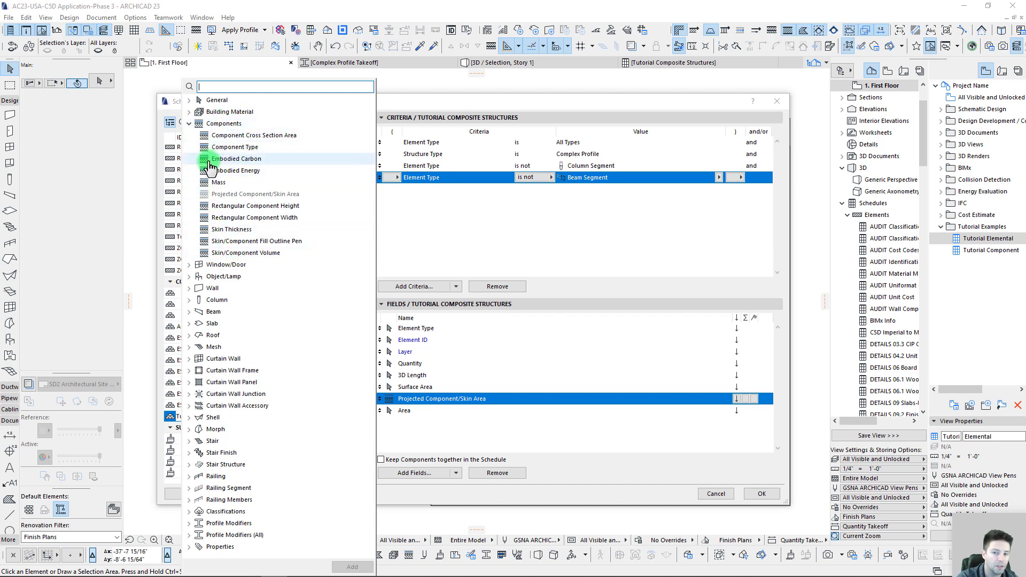
click(487, 98)
drag(488, 98, 488, 86)
click(763, 482)
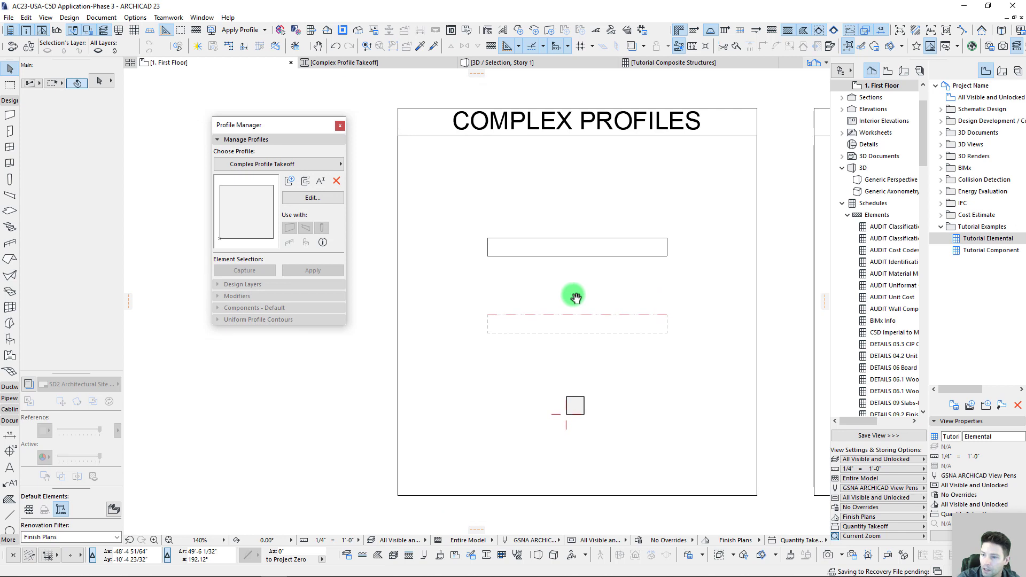
- Select the complex-profile wall on the floor plan and list only that selection in the Tutorial Elemental schedule
click(581, 238)
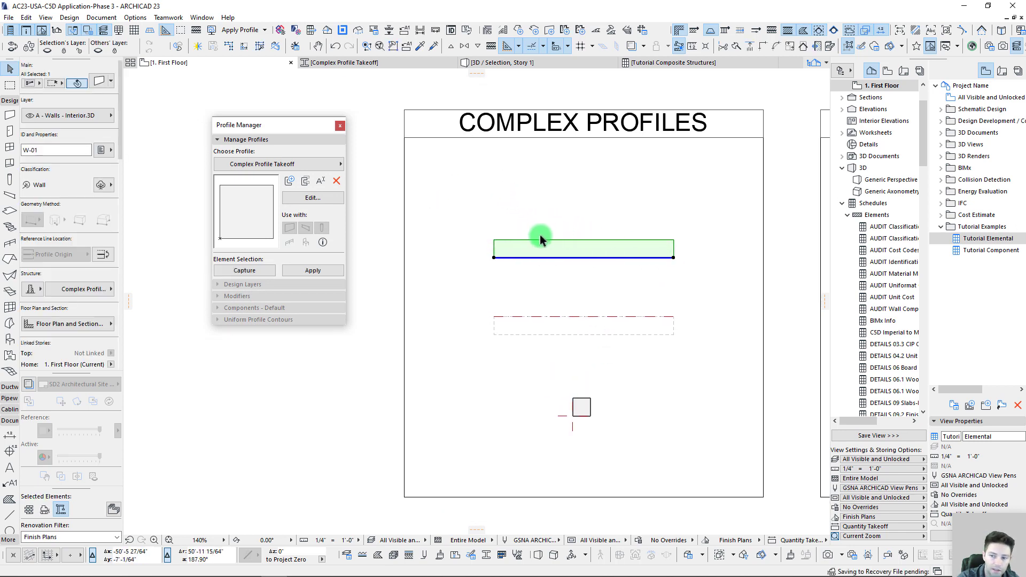
click(972, 239)
right_click(976, 240)
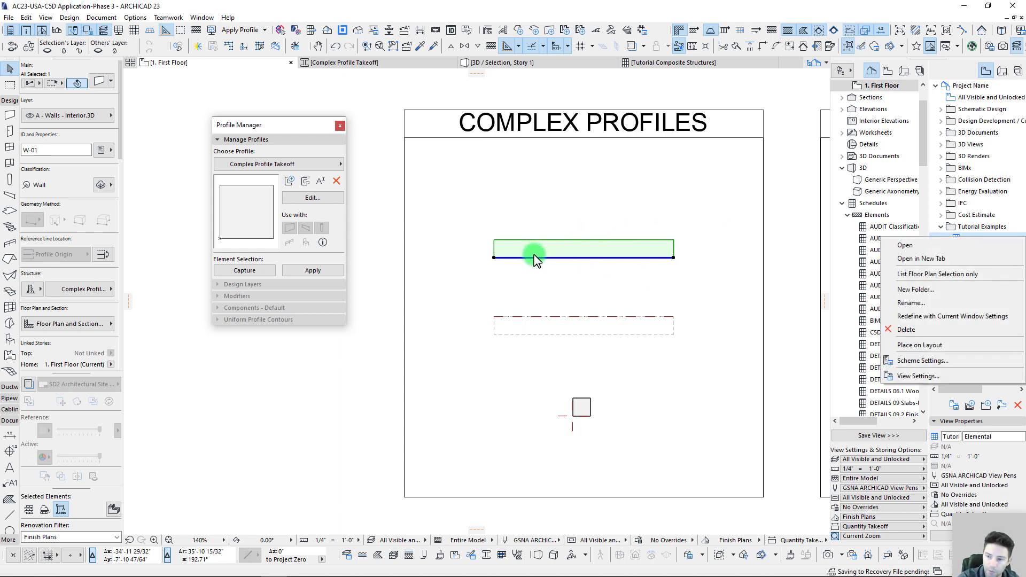
click(941, 273)
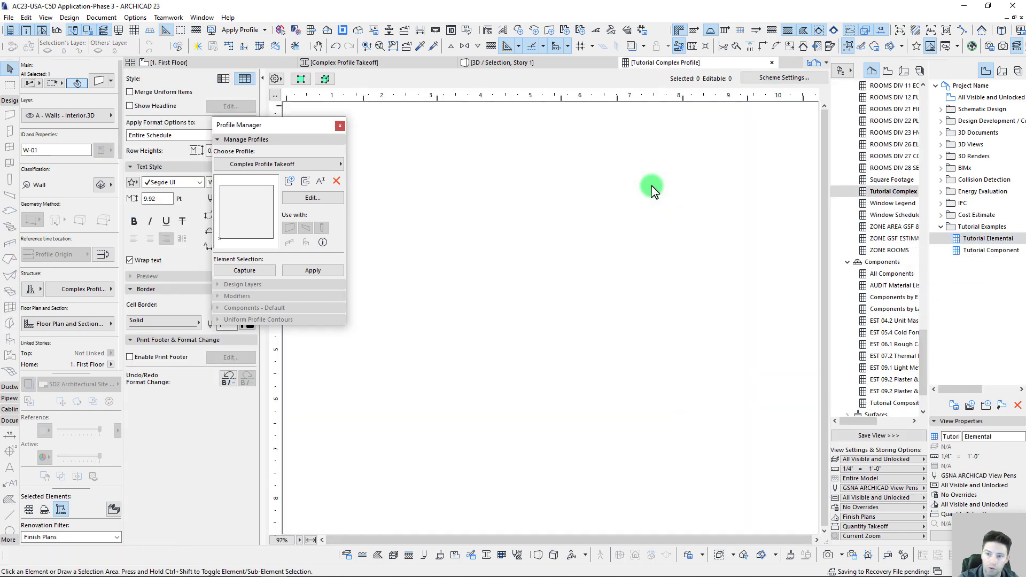
- Examine the wall's layer, quantity, 3D length, surface area and area in the Complex Profile schedule
drag(298, 135, 413, 327)
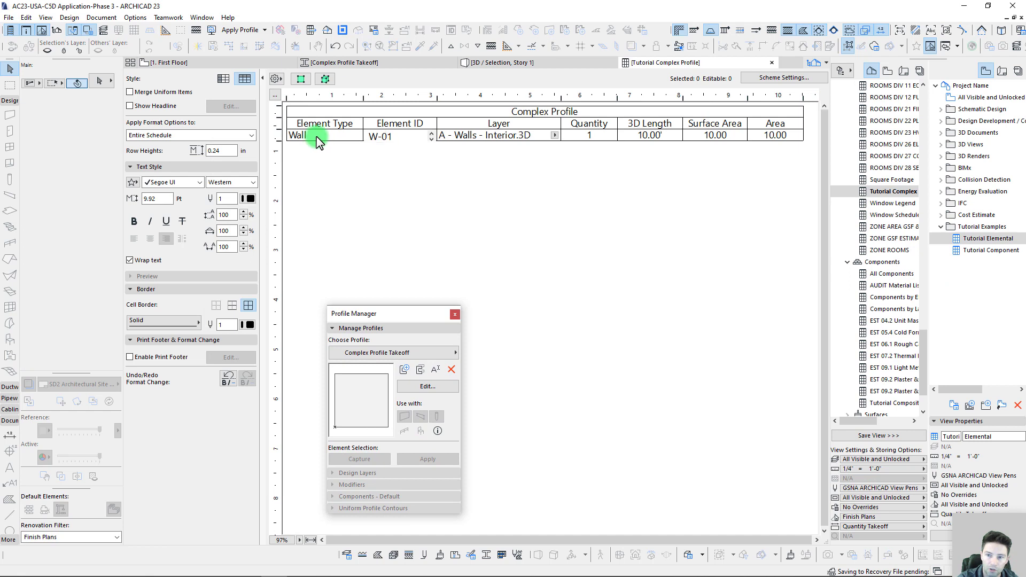
click(318, 140)
click(404, 140)
click(480, 138)
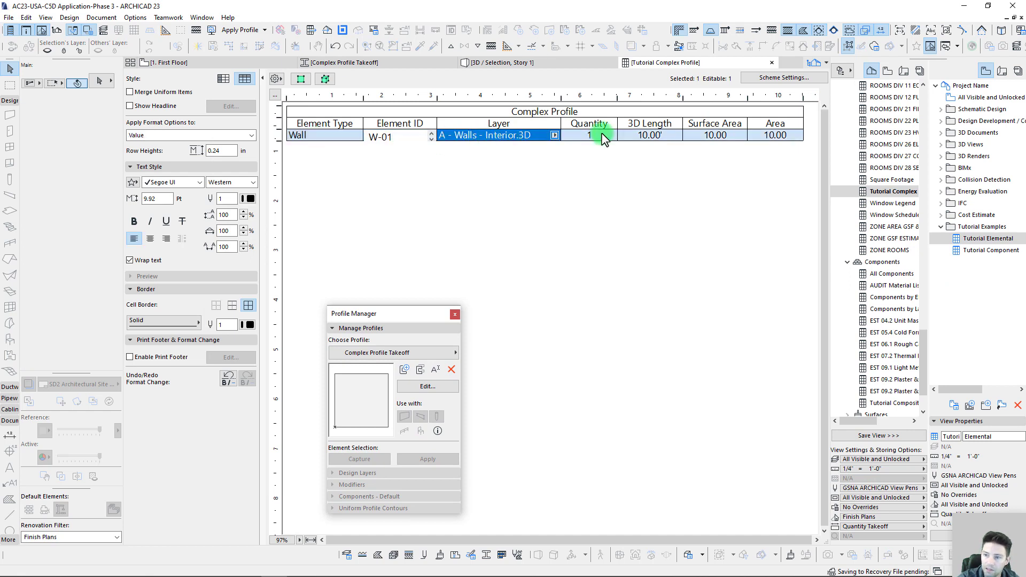
click(609, 139)
click(653, 138)
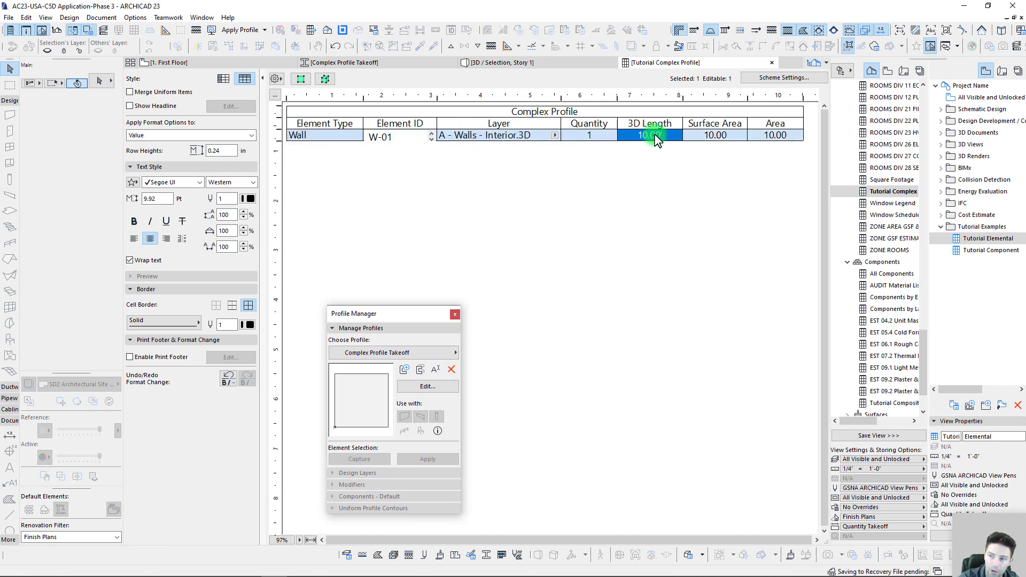
click(718, 142)
click(719, 138)
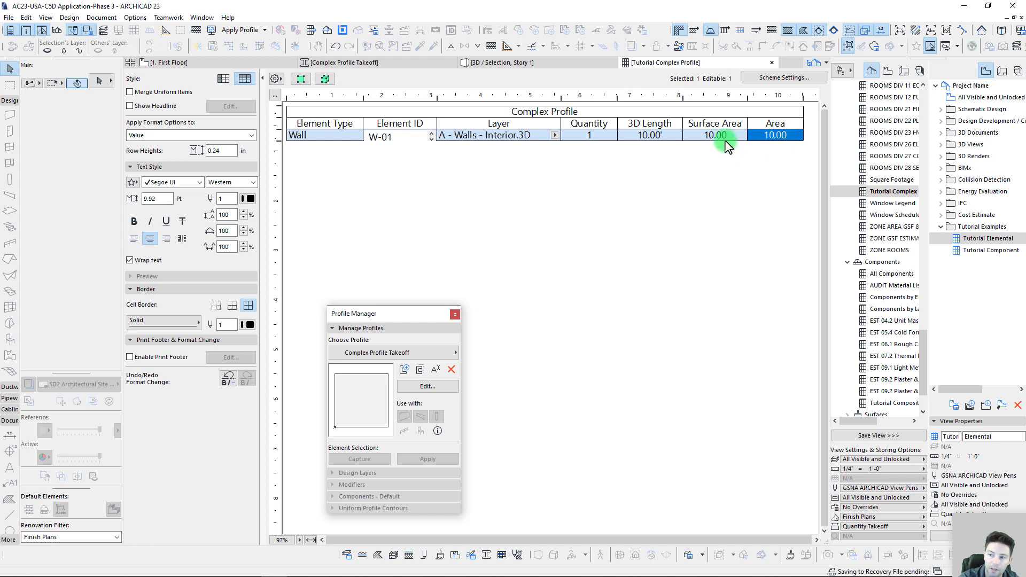
click(717, 138)
click(775, 137)
click(719, 139)
- Edit the Complex Profile Takeoff profile by offsetting its upper edge outward 6", and save the profile
drag(422, 311, 748, 216)
click(750, 290)
click(475, 315)
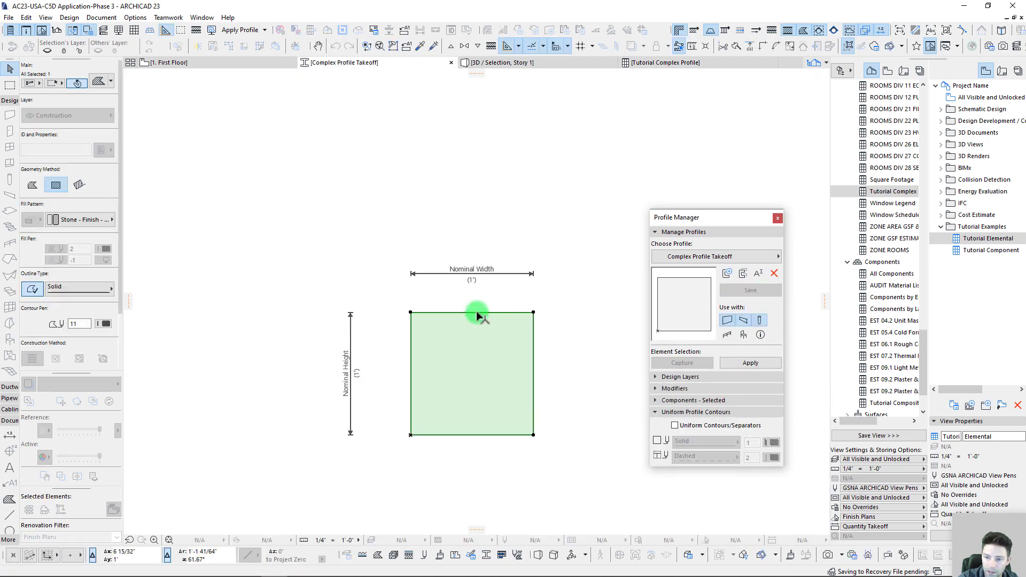
click(476, 312)
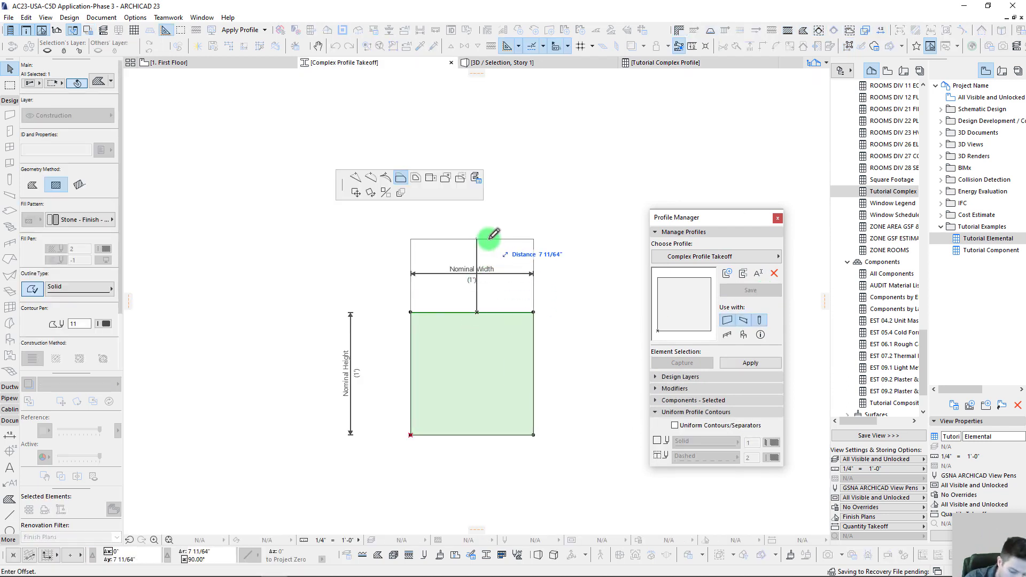
text(6")
key(Return)
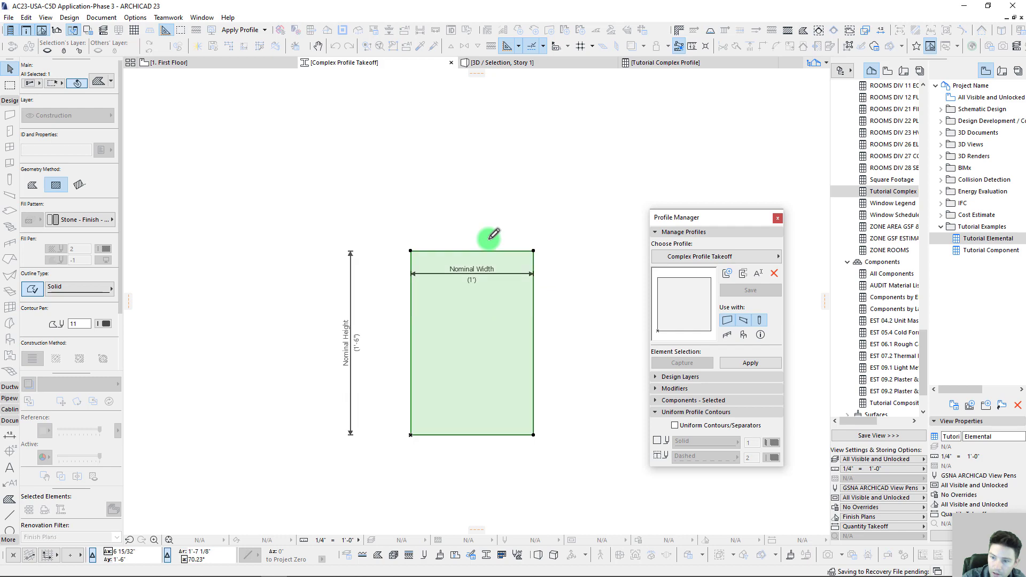
click(748, 291)
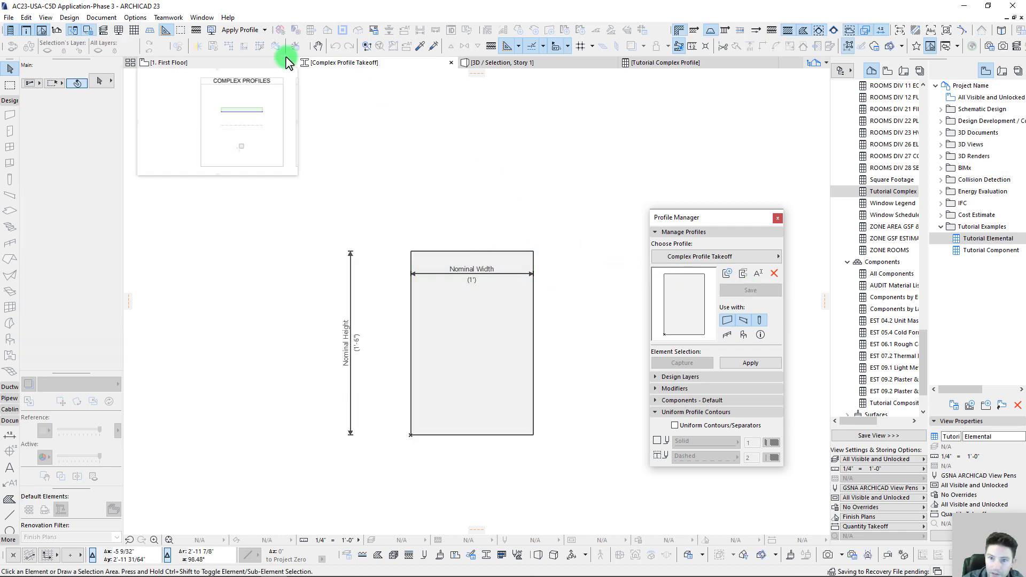
- Return to the first floor plan and list only the selected wall in the Tutorial Elemental schedule
click(707, 63)
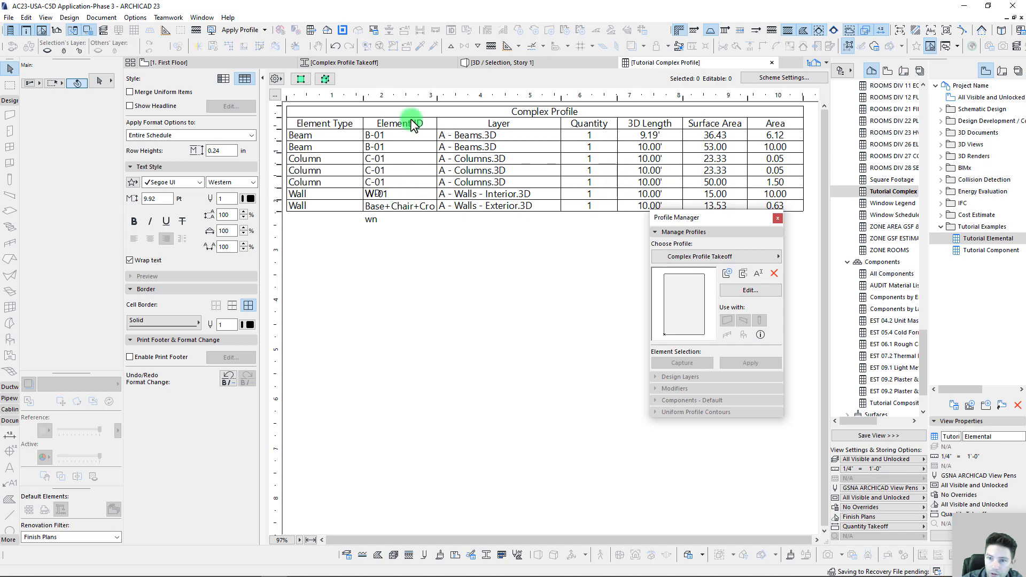
click(209, 63)
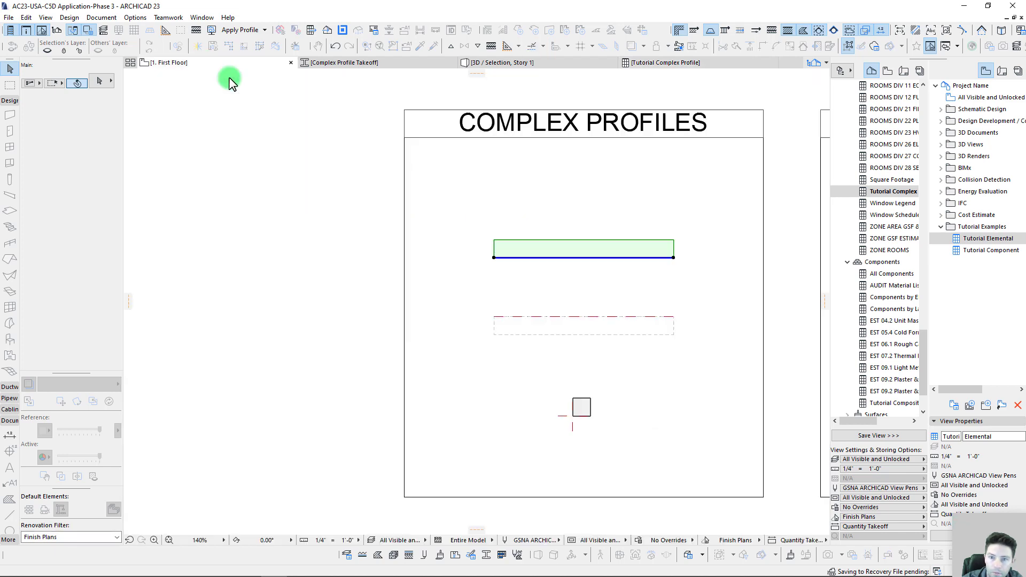
mouse_move(748, 218)
mouse_down()
mouse_move(591, 218)
mouse_move(224, 165)
mouse_up()
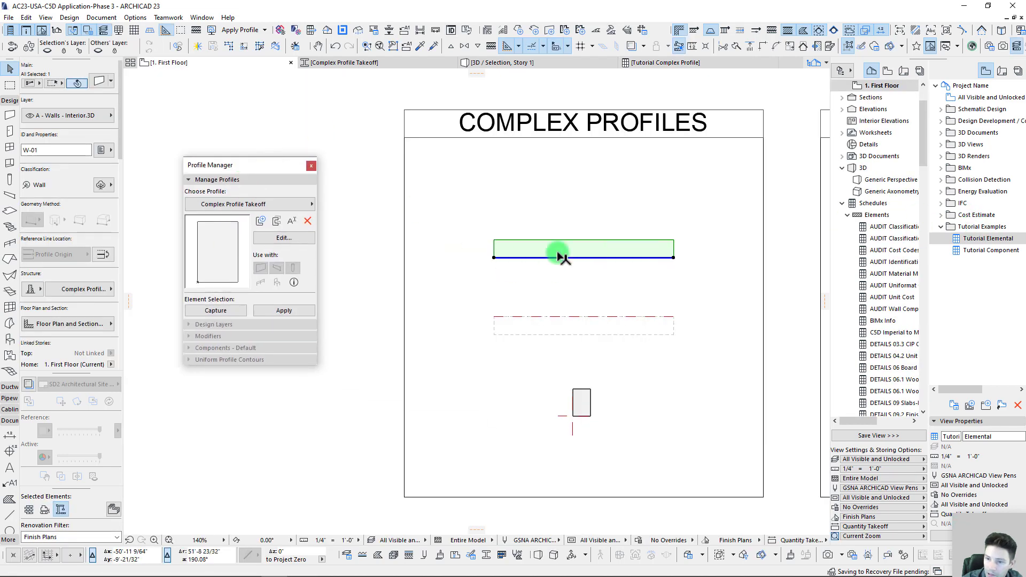
right_click(971, 245)
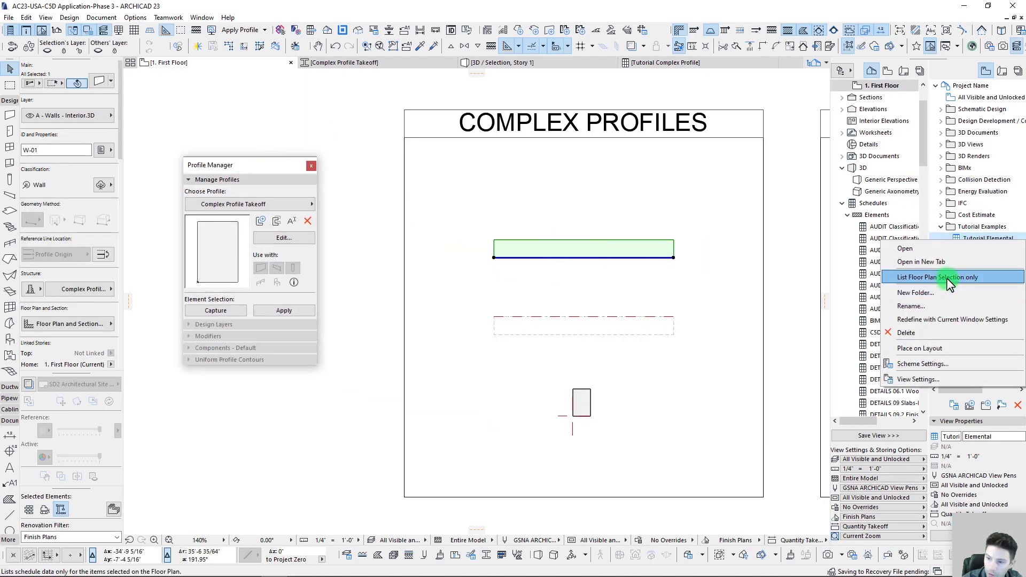
click(947, 278)
- Check the wall's surface area in the Complex Profile schedule and close the Profile Manager
click(712, 136)
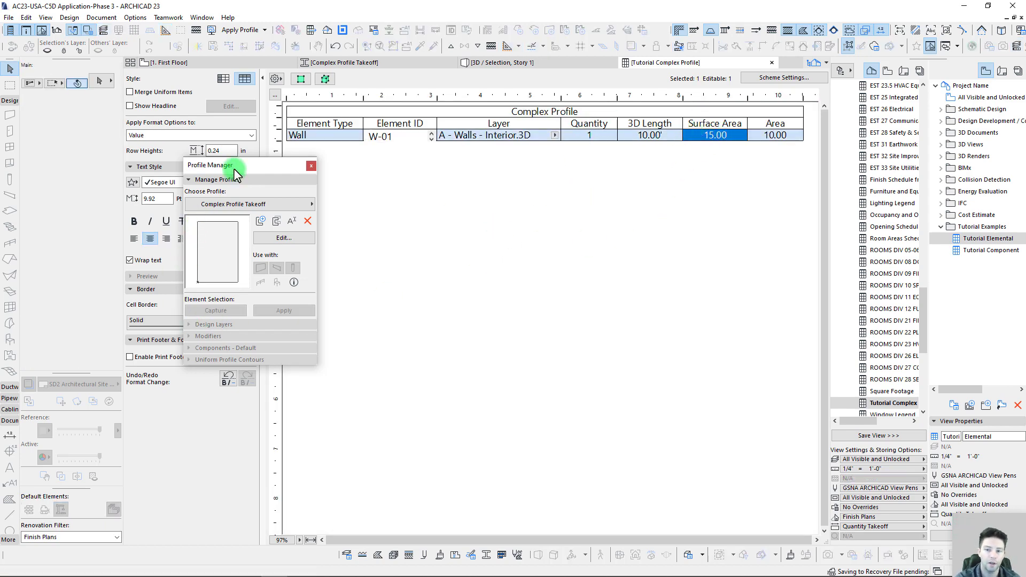
drag(232, 170, 472, 227)
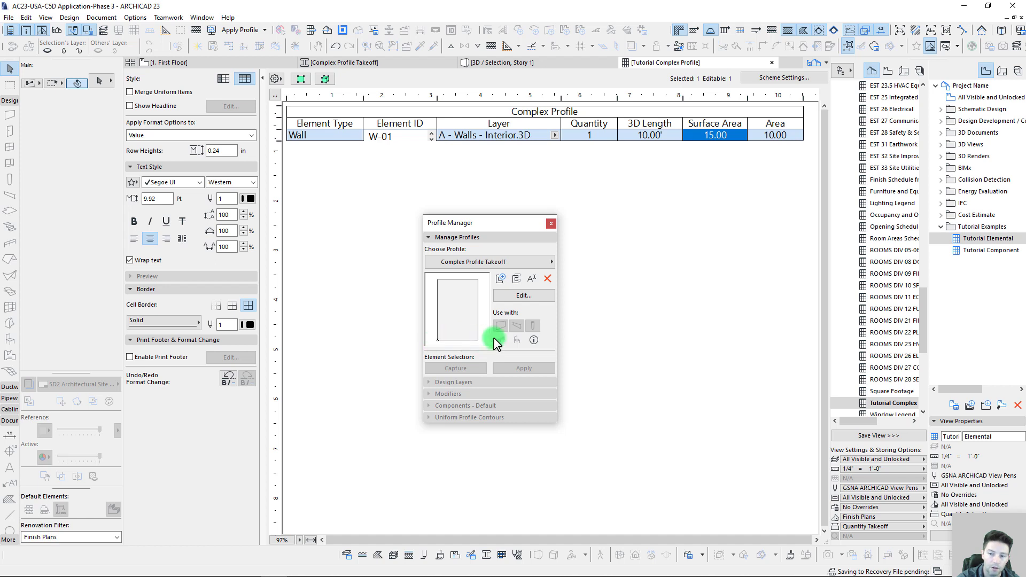
drag(501, 225, 603, 211)
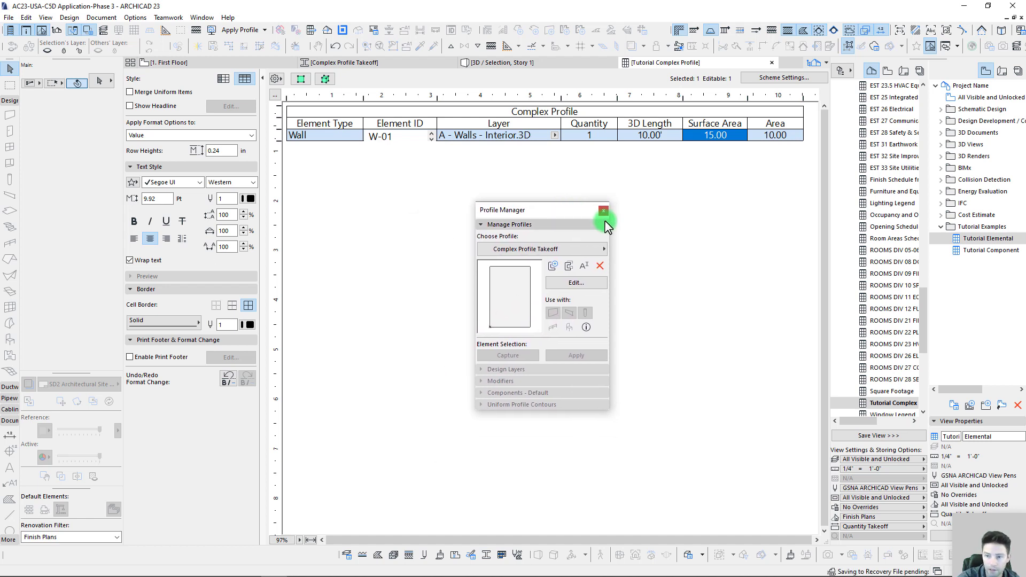
click(605, 212)
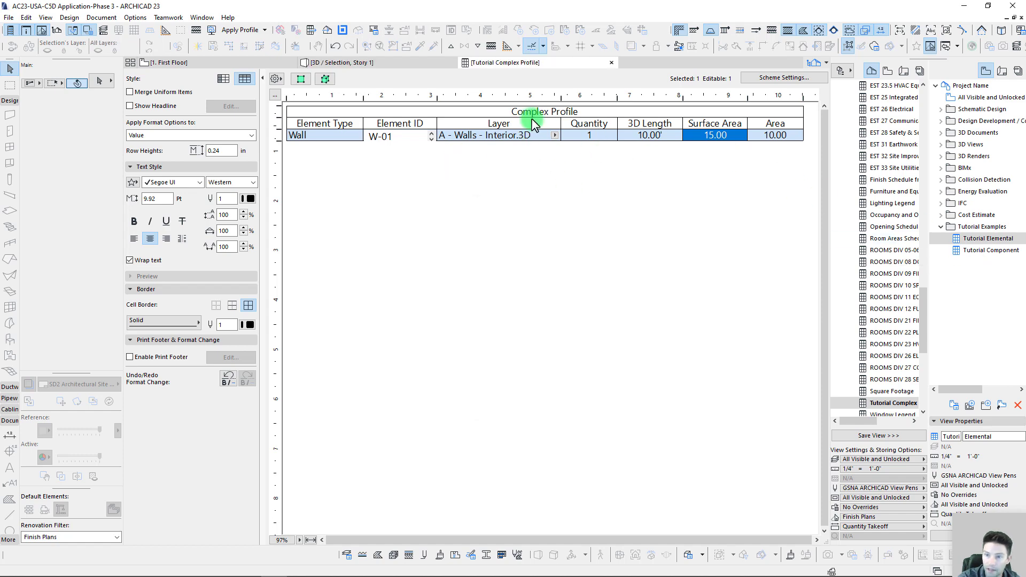
- List only the wall selected on the first floor plan in the Tutorial Component schedule
click(240, 62)
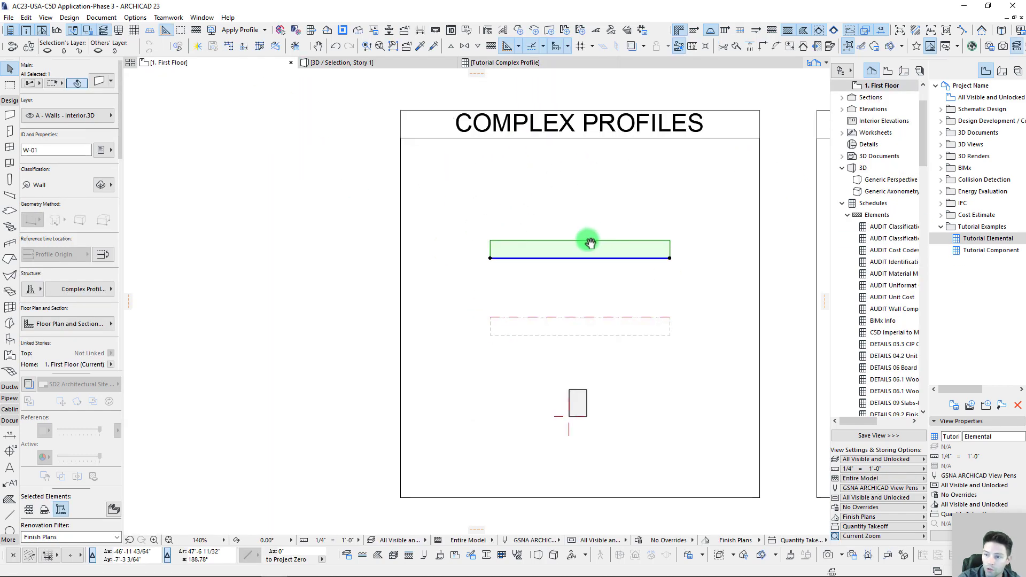
right_click(997, 254)
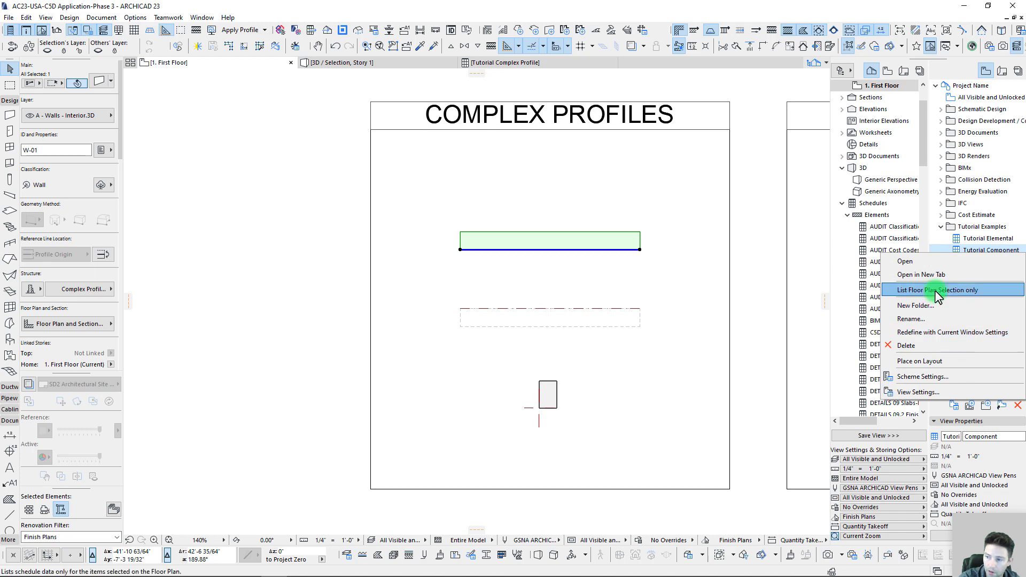
click(902, 291)
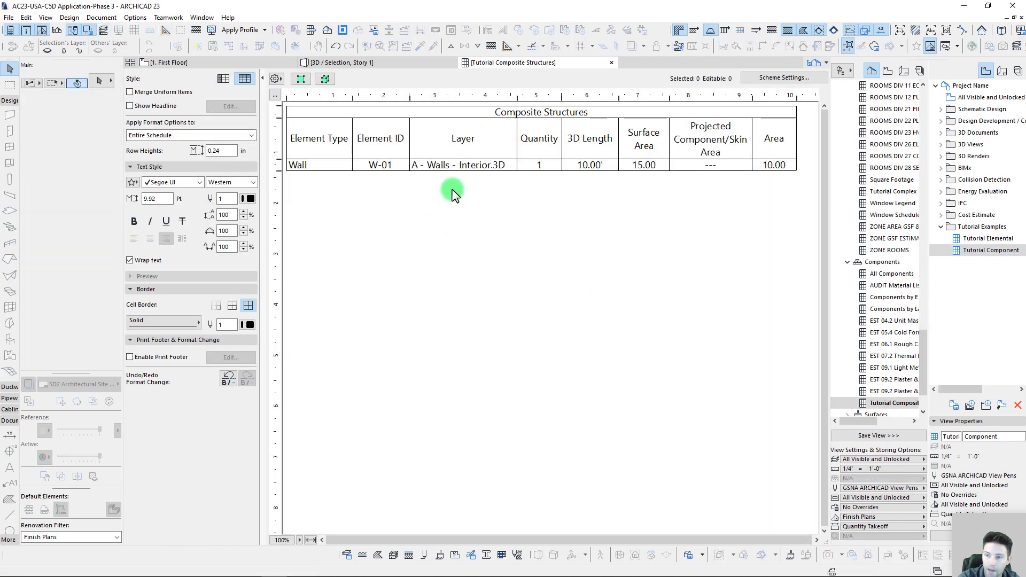
- Examine the wall's surface area and Projected Component/Skin Area in the Composite Structures schedule
click(305, 167)
click(646, 165)
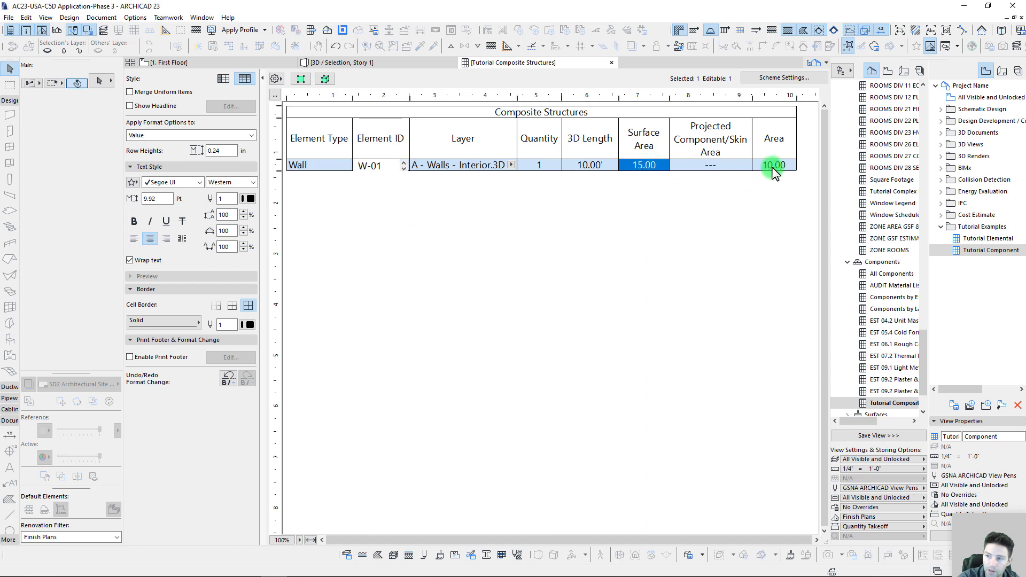
click(706, 167)
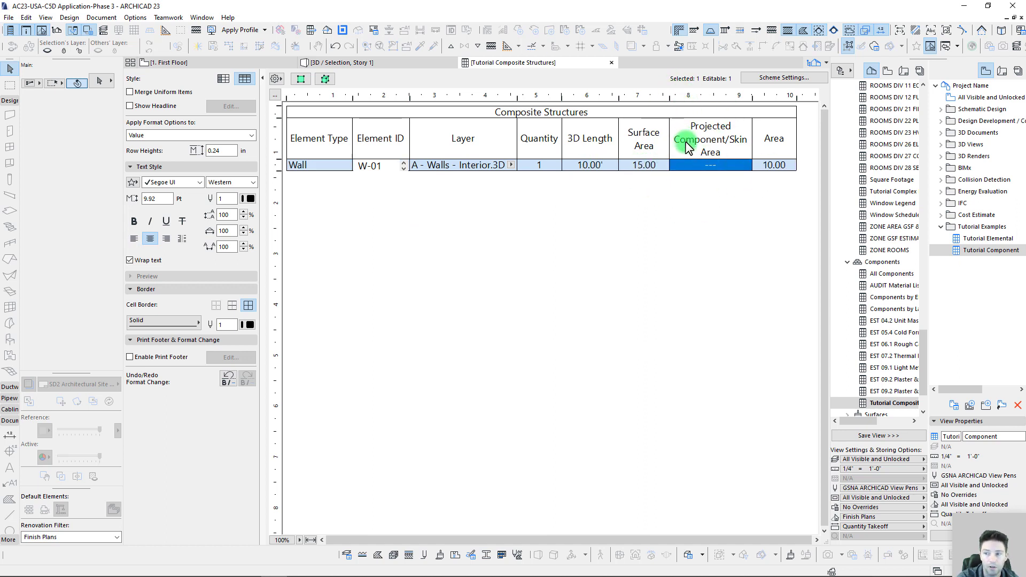
click(709, 221)
click(697, 168)
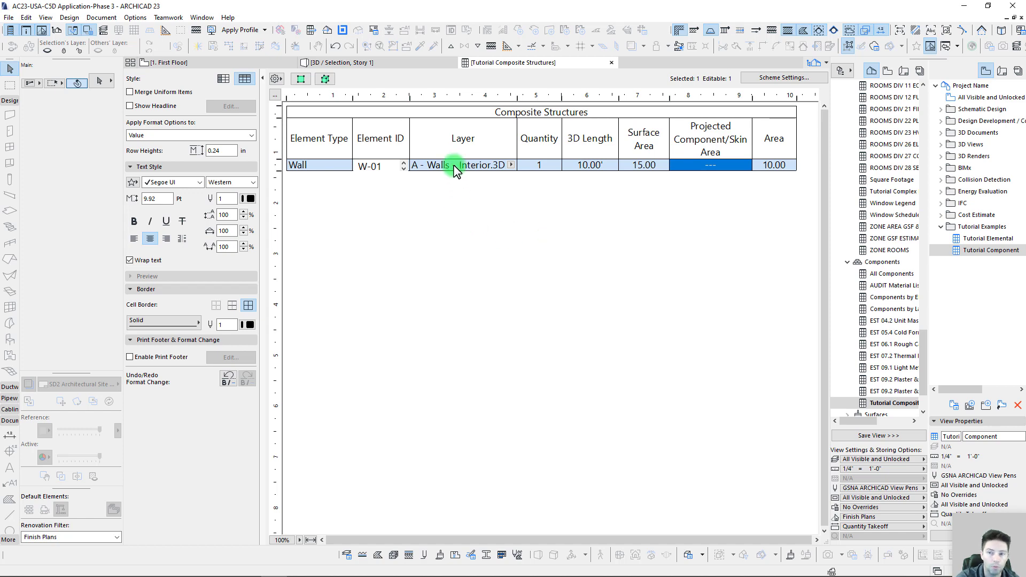
- Edit the selected wall's Complex Profile Takeoff profile so its core component lists its area by Base Line, and save the profile
click(224, 79)
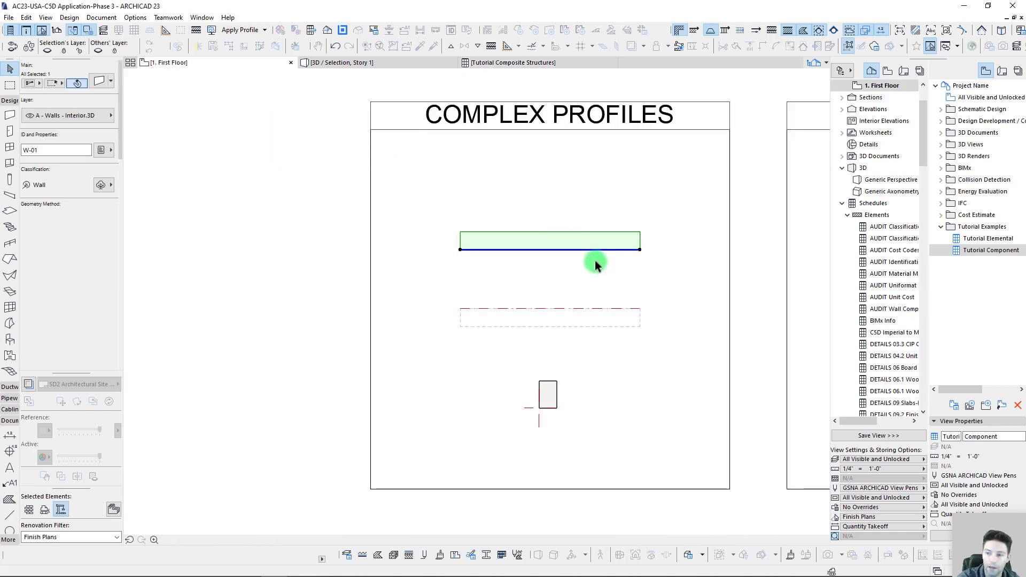
right_click(514, 241)
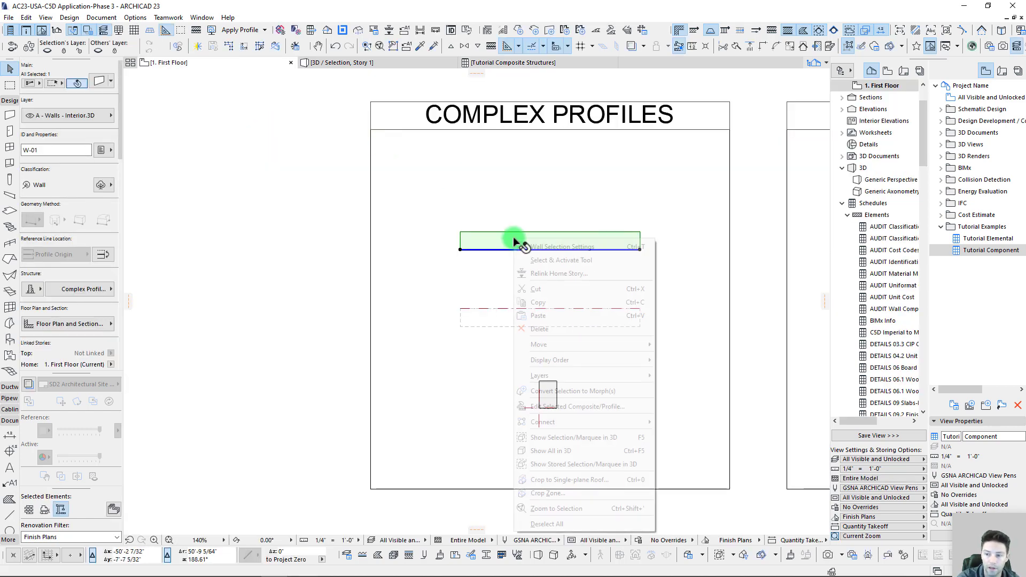
click(587, 406)
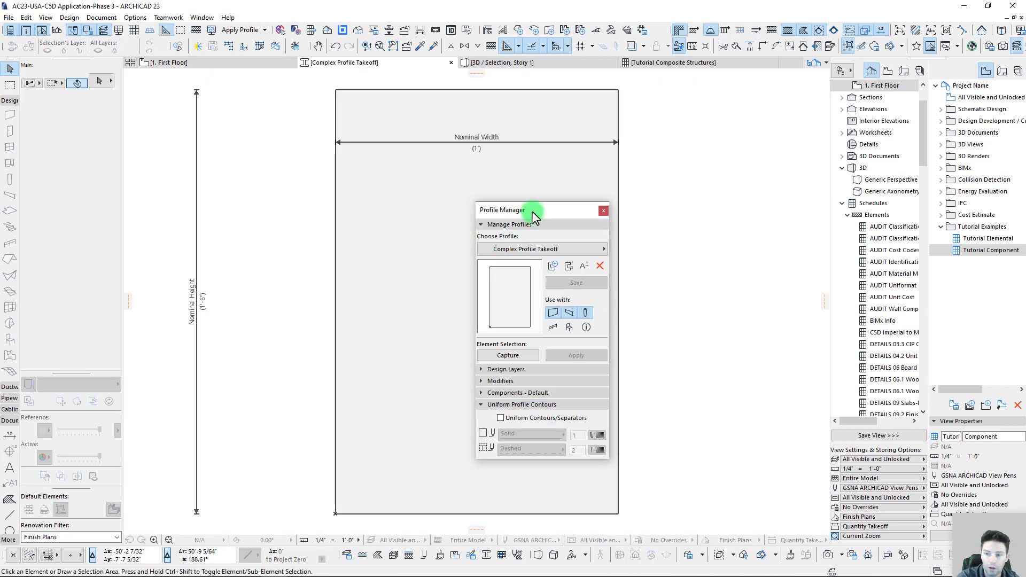
drag(521, 210, 239, 170)
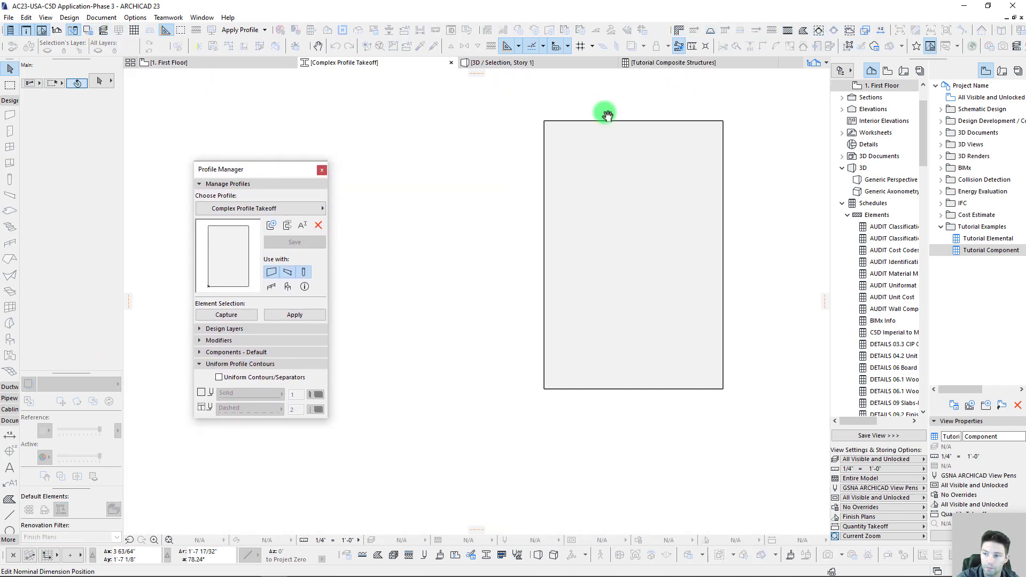
click(652, 254)
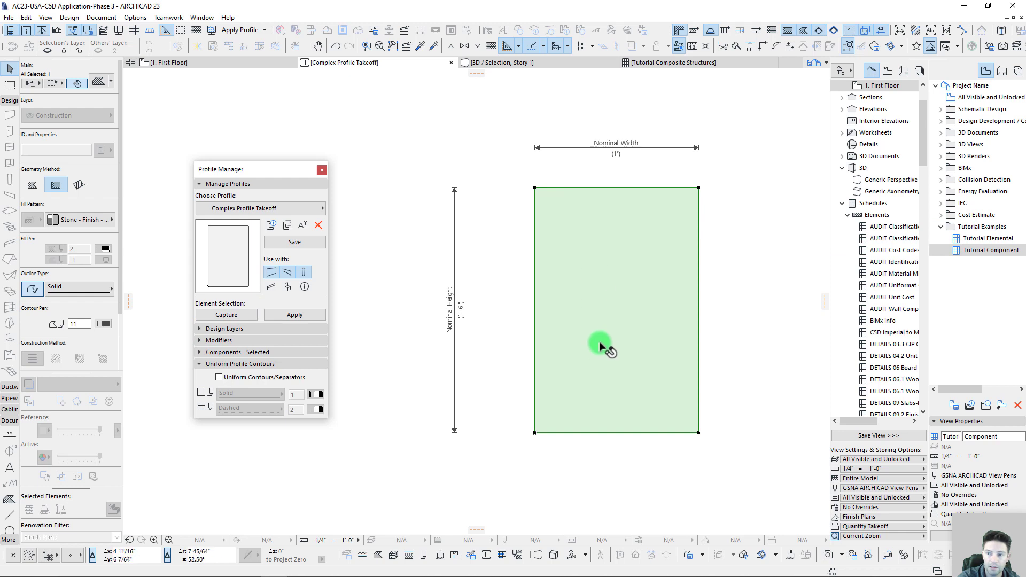
click(203, 353)
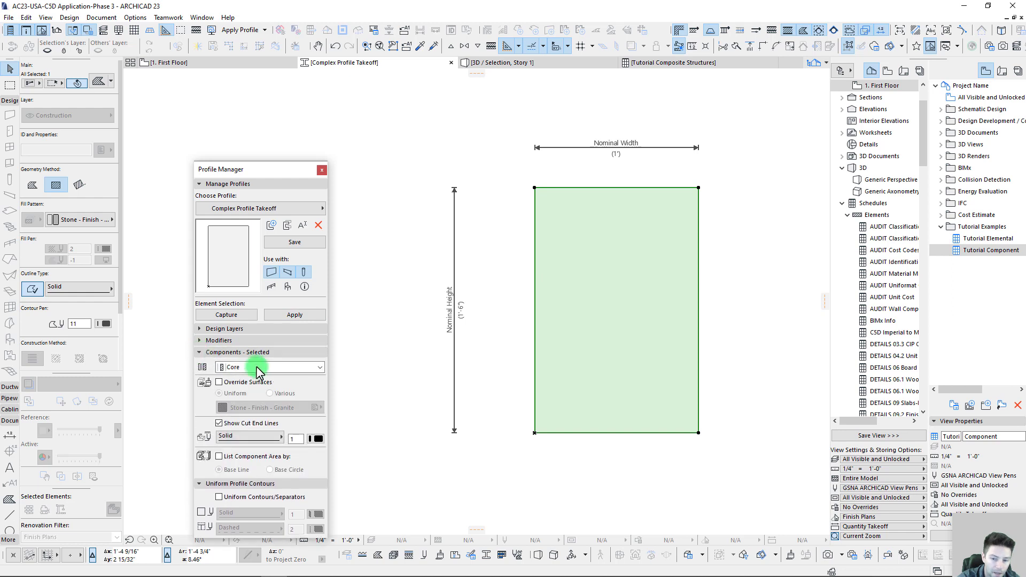
click(219, 457)
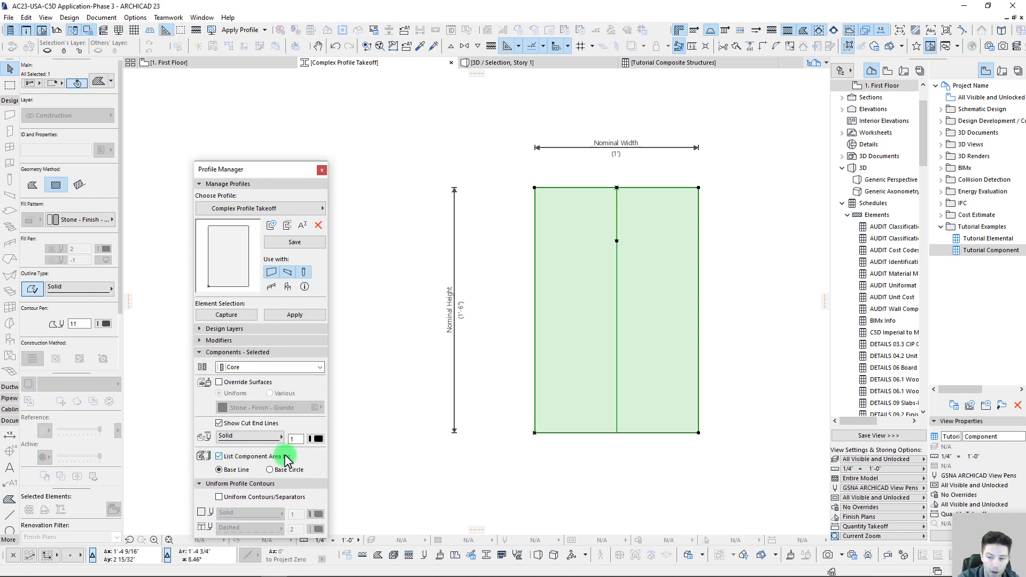
click(219, 457)
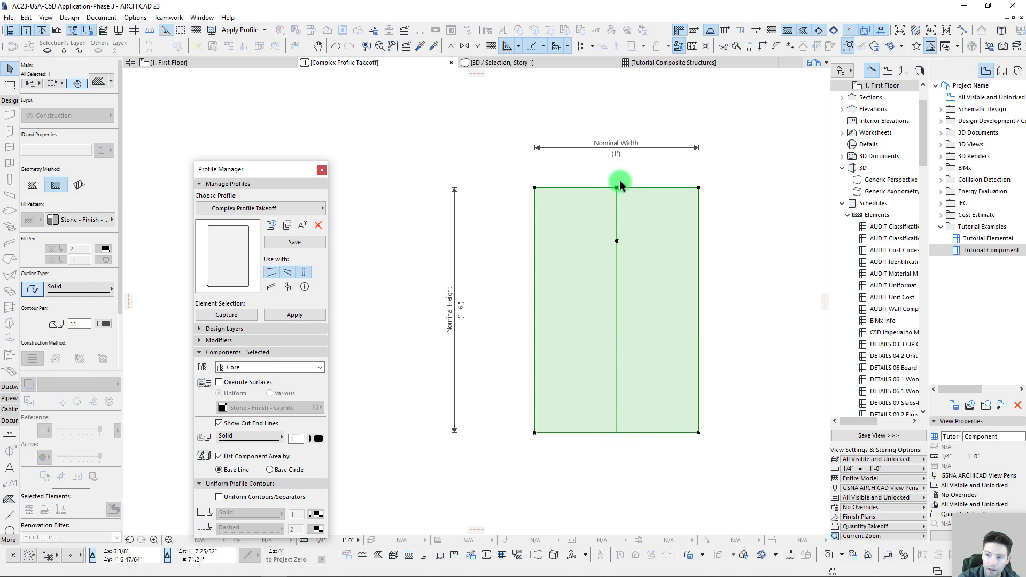
click(294, 243)
- List the floor plan's selected wall again in the Tutorial Component schedule, keeping the Profile Manager clear of the table
click(176, 62)
click(872, 184)
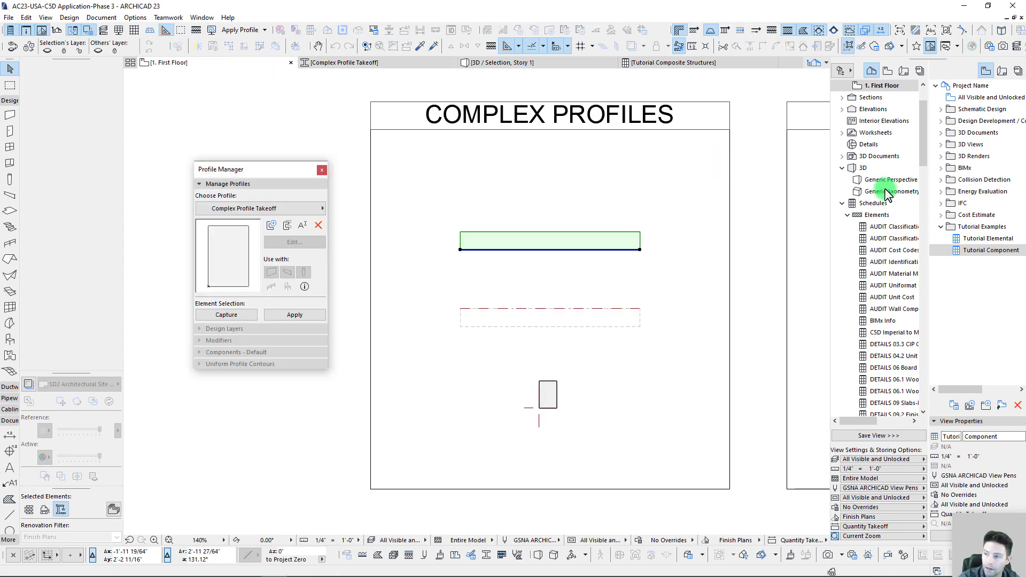
click(988, 251)
right_click(987, 256)
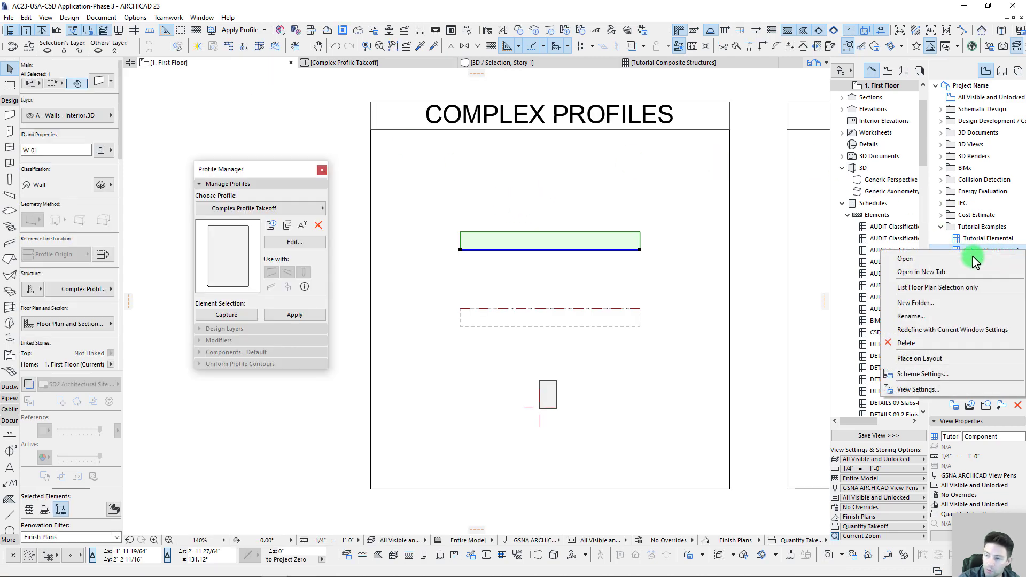
click(915, 288)
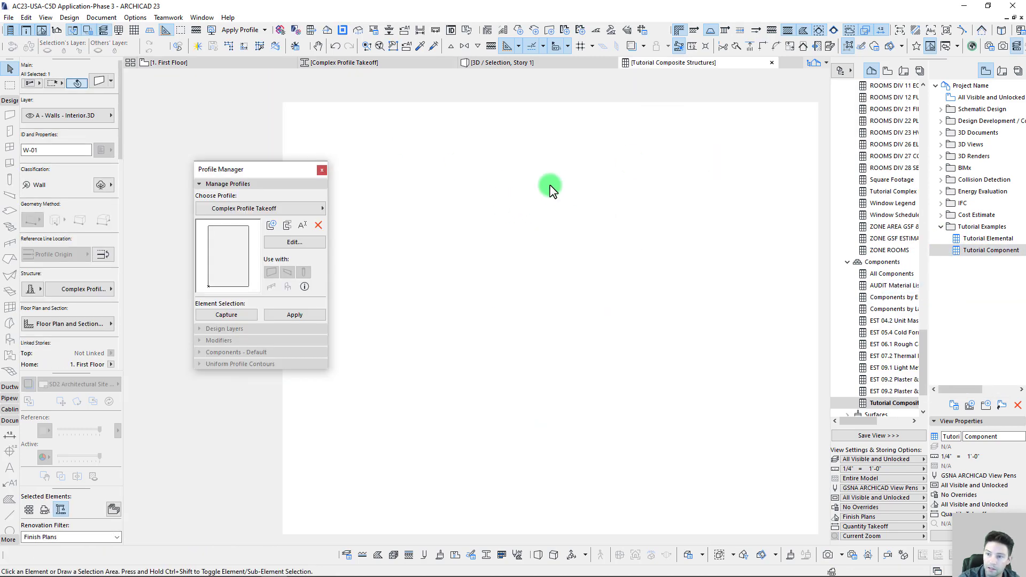
drag(250, 169, 382, 248)
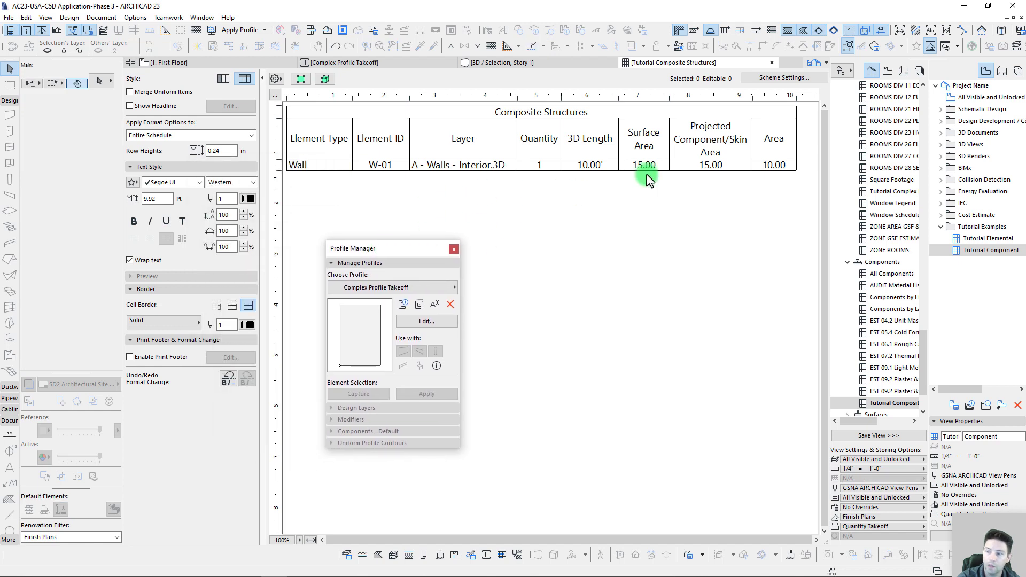
- Compare the wall's surface area with its Projected Component/Skin Area in the Composite Structures schedule
click(689, 166)
click(645, 166)
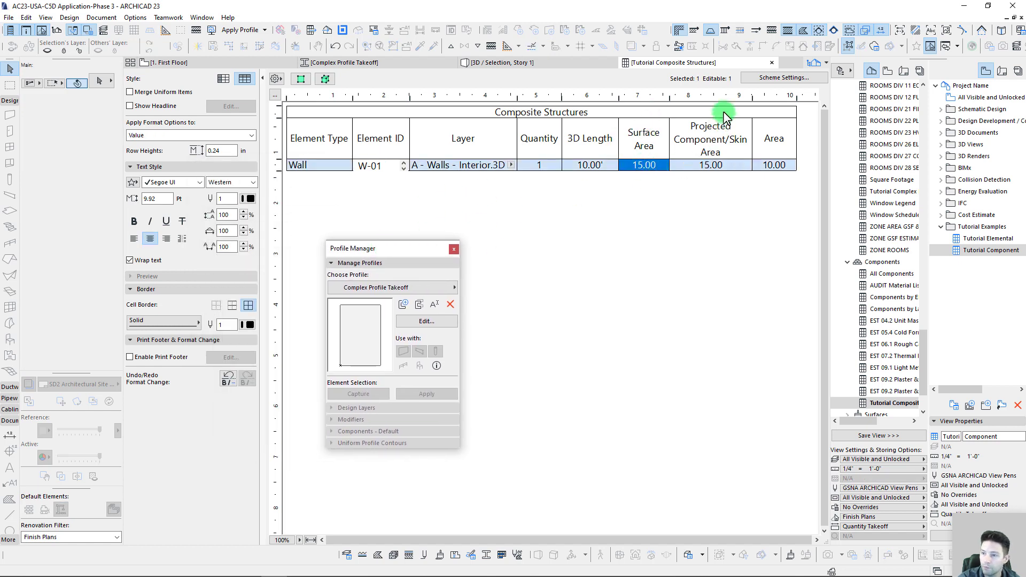
click(710, 165)
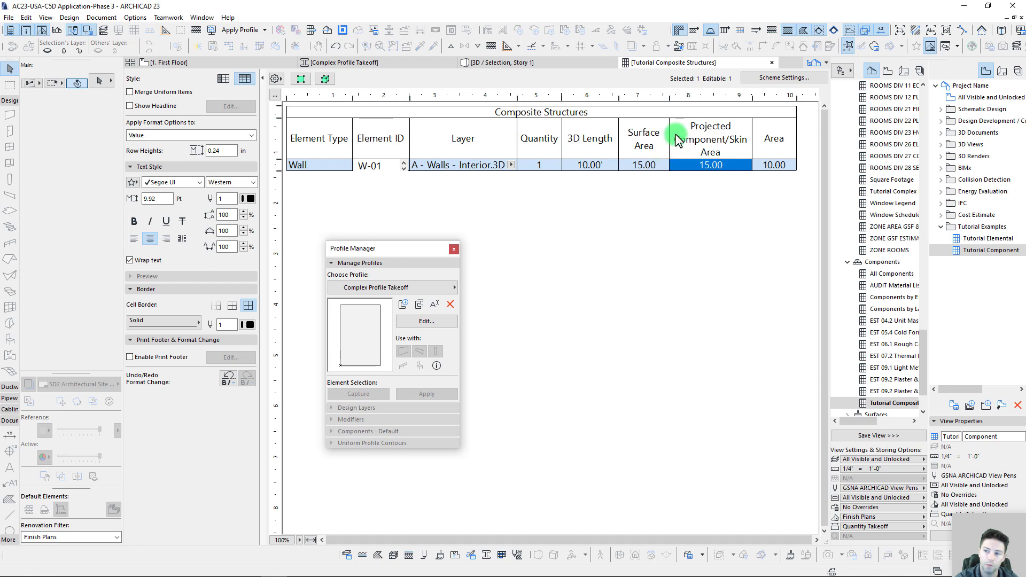
click(645, 168)
click(713, 167)
click(664, 172)
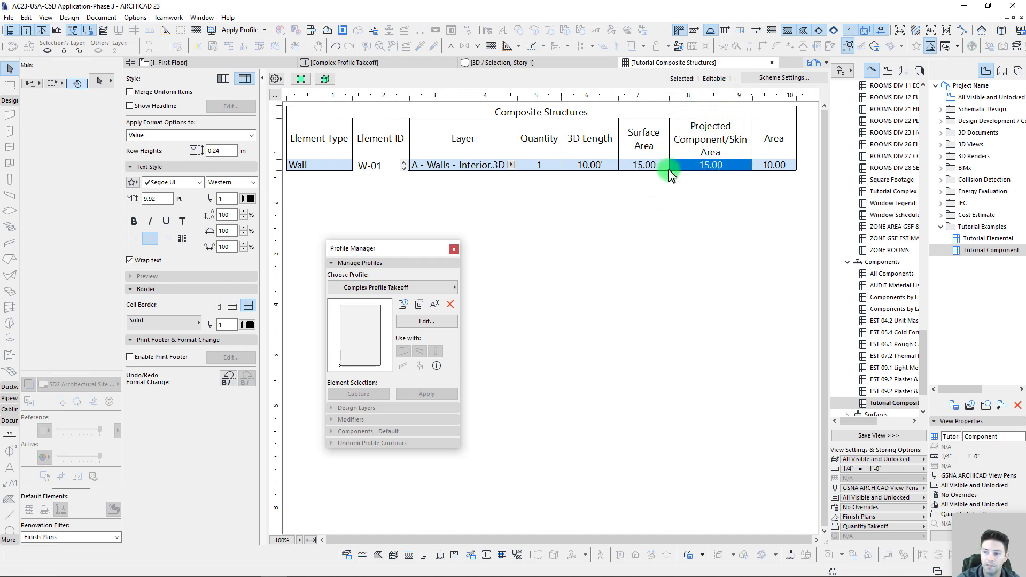
click(645, 168)
- Rotate the core component's area base line to run horizontally along the profile's upper edge, and save the profile
click(422, 322)
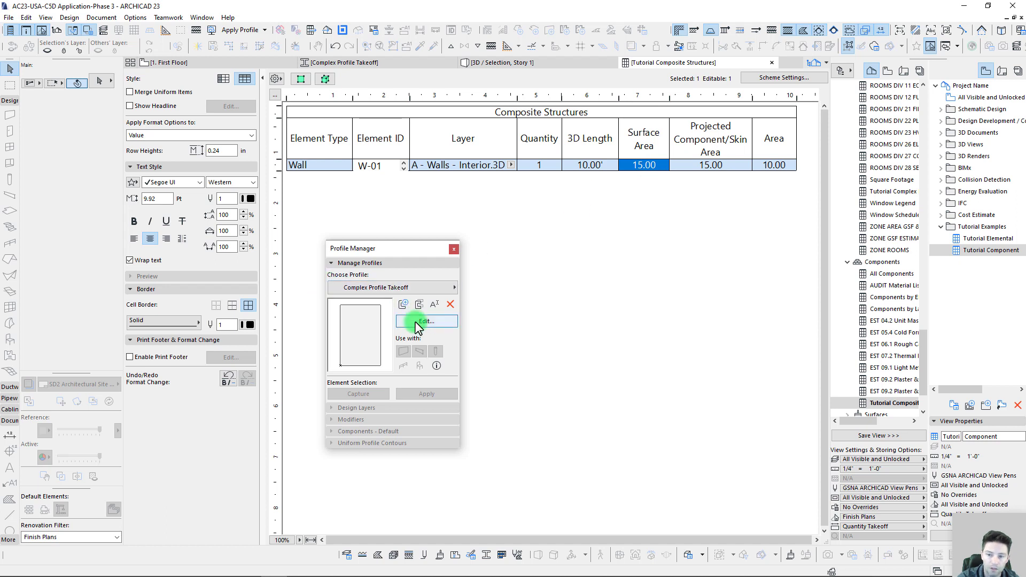
click(626, 311)
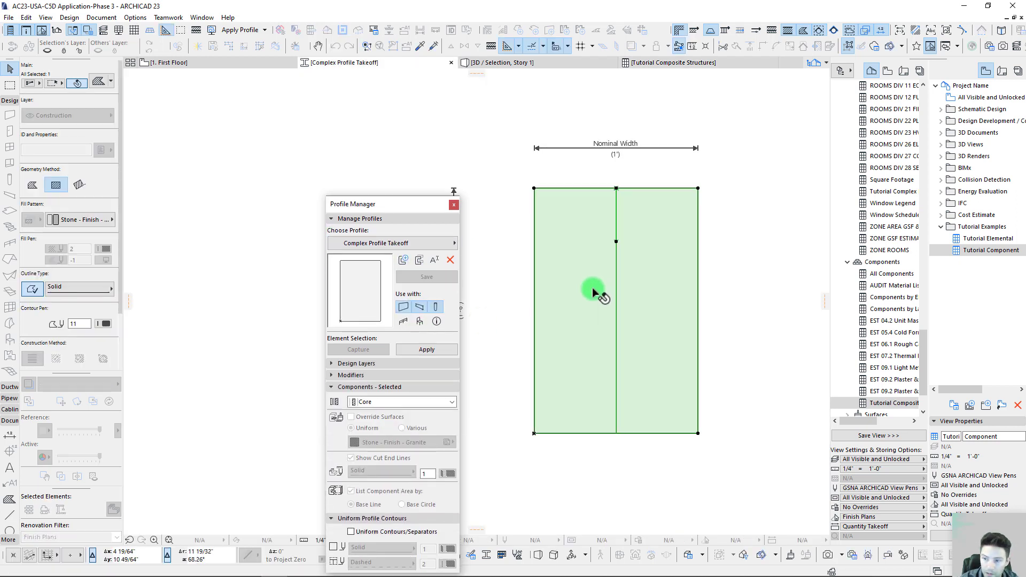
drag(616, 244, 553, 187)
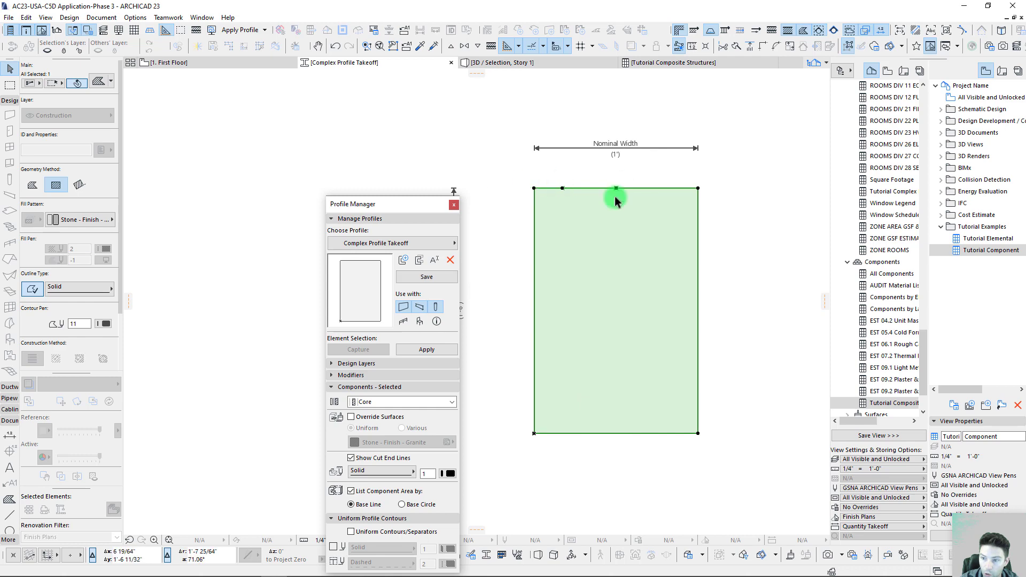
click(422, 277)
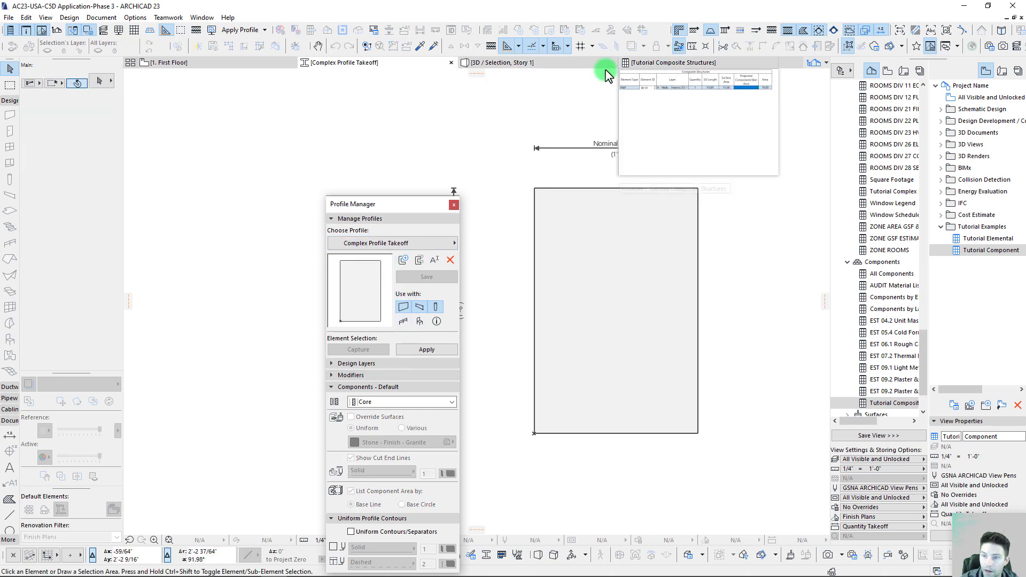
- Relist only the floor plan's selected wall in the Tutorial Component schedule and check its Projected Component/Skin Area
click(208, 63)
click(628, 240)
right_click(989, 250)
click(944, 330)
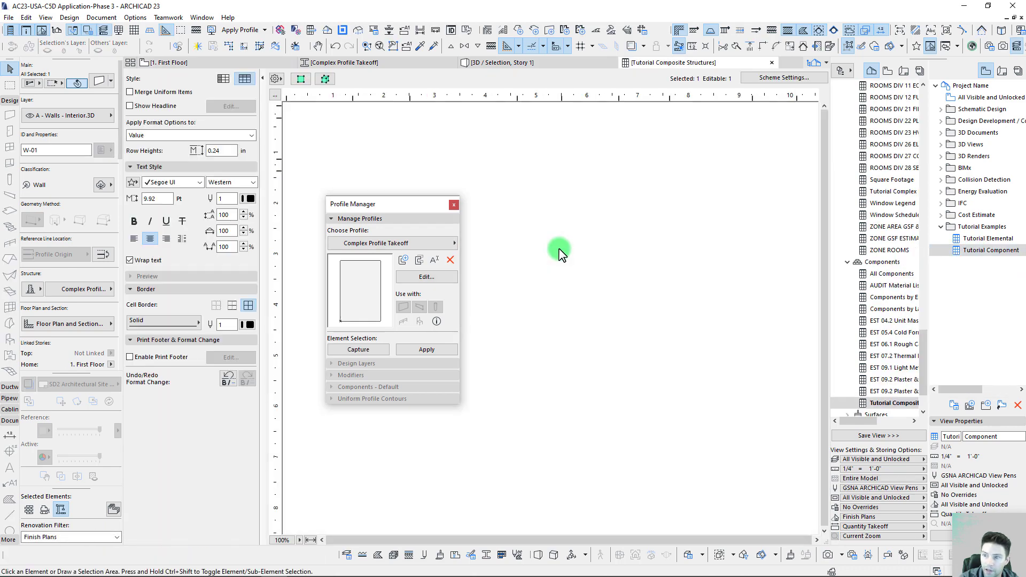
click(747, 165)
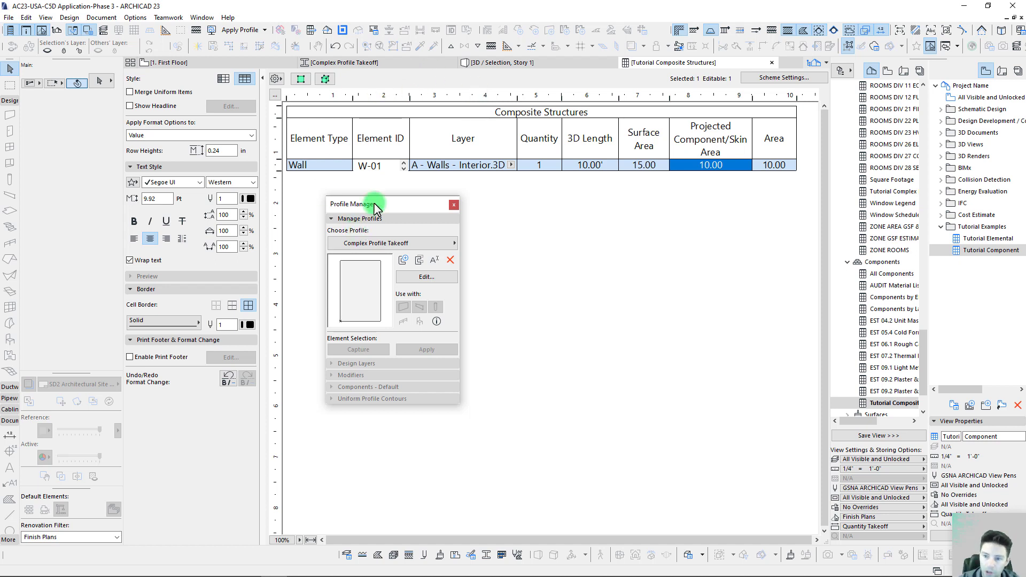
- Open the Complex Profile Takeoff profile for editing and move the core's area base line 6" down from the upper edge
drag(392, 224, 390, 221)
click(414, 276)
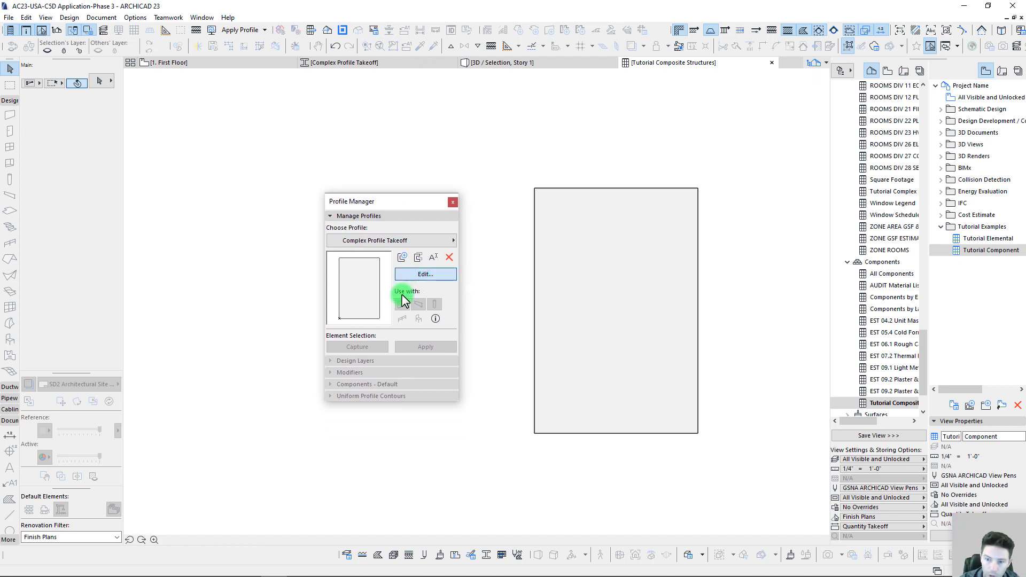
click(597, 188)
drag(594, 186, 598, 280)
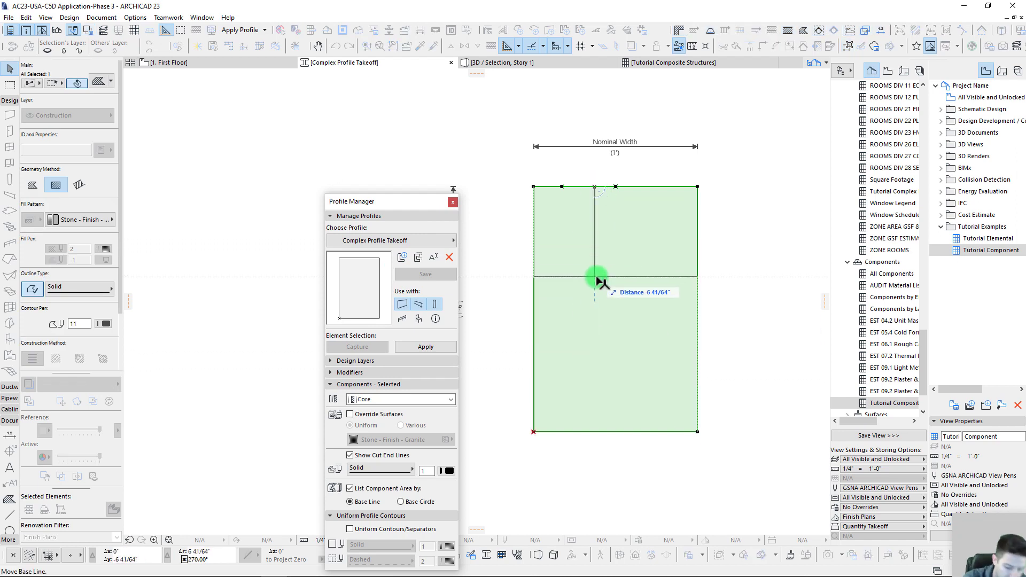
mouse_move(598, 278)
mouse_down()
mouse_move(592, 295)
mouse_move(600, 289)
mouse_up()
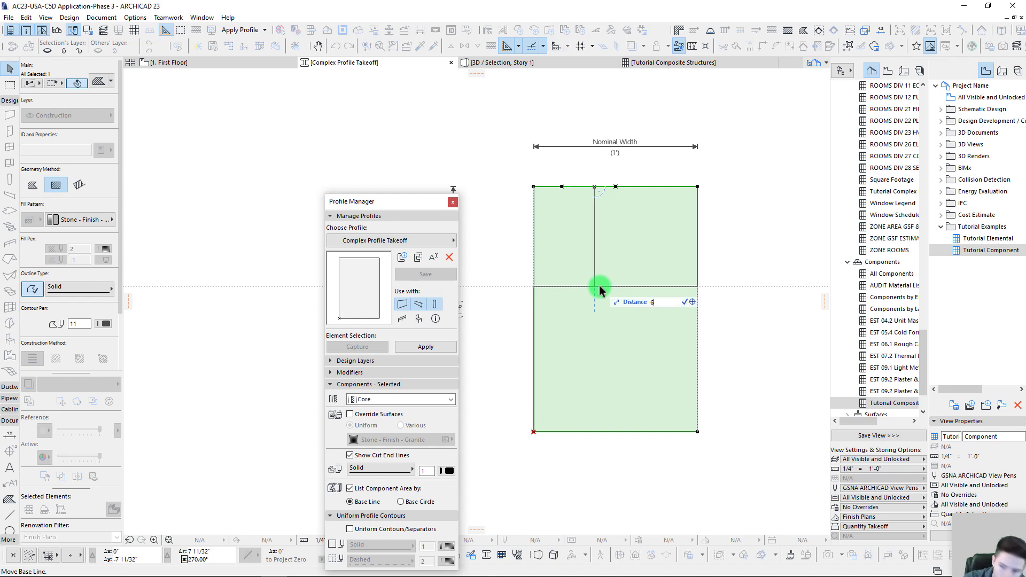
key(Return)
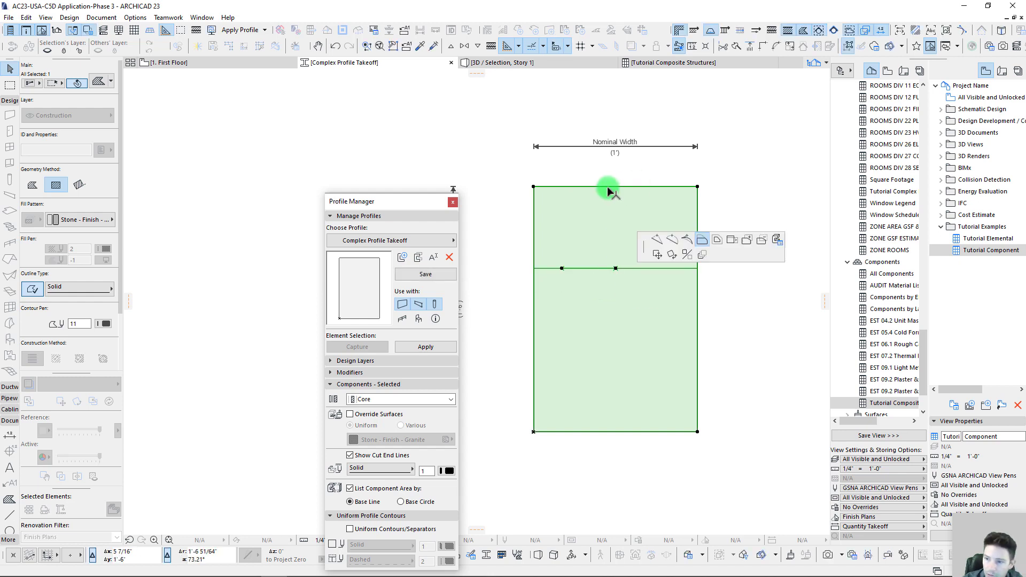
- Offset the core's upper edge 6" downward so the profile becomes a square
click(607, 187)
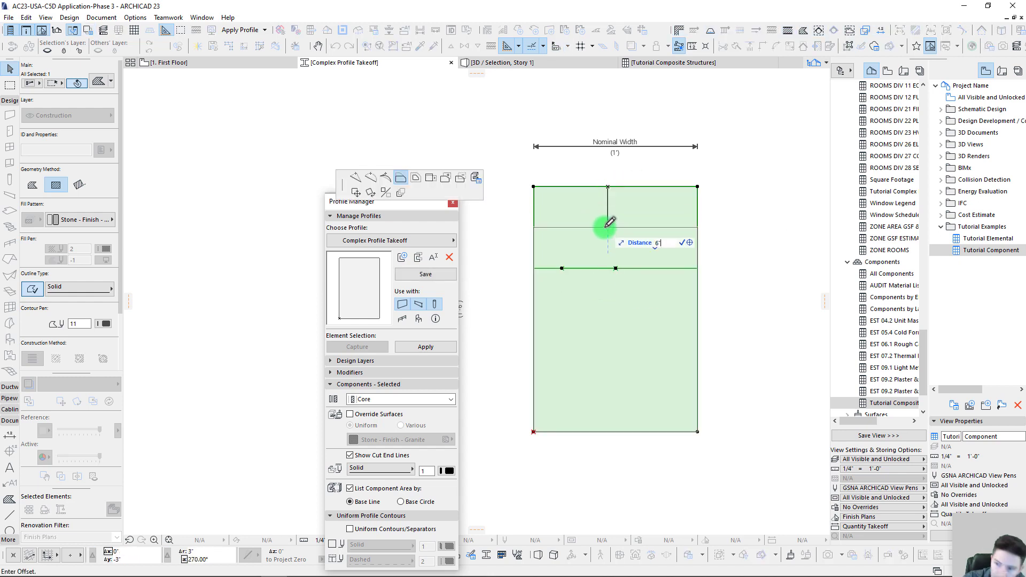
text(6)
key(Return)
- Try to cut a rectangle out of the square core from its upper right corner, leaving an L-shaped component
click(698, 269)
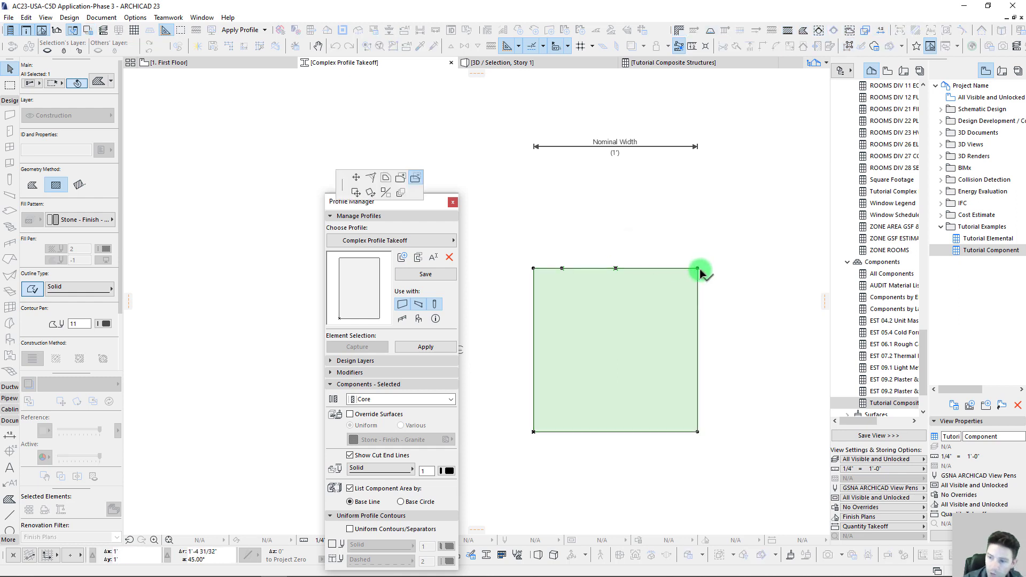
click(415, 177)
click(698, 268)
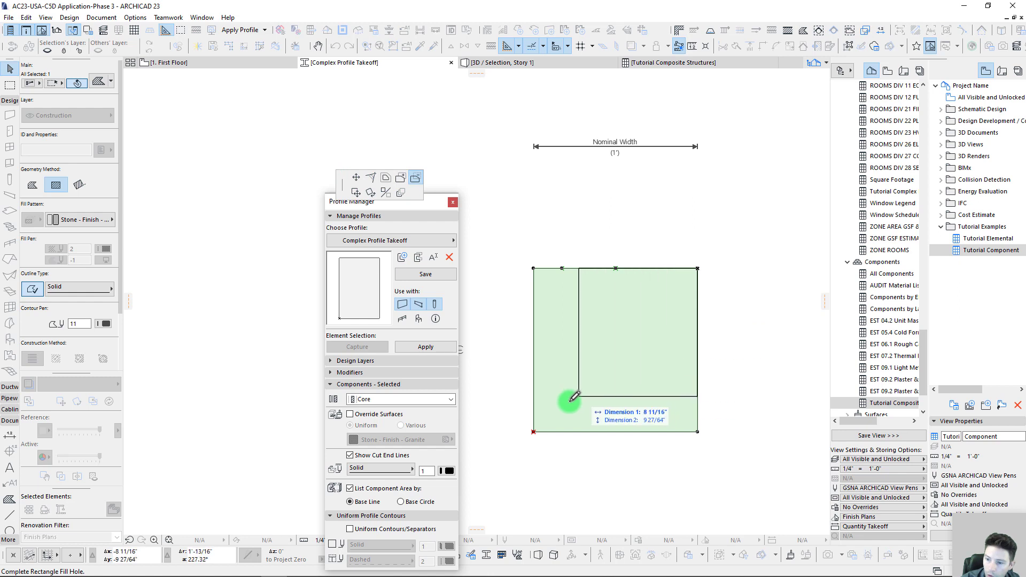
scroll(533, 428, up, 3)
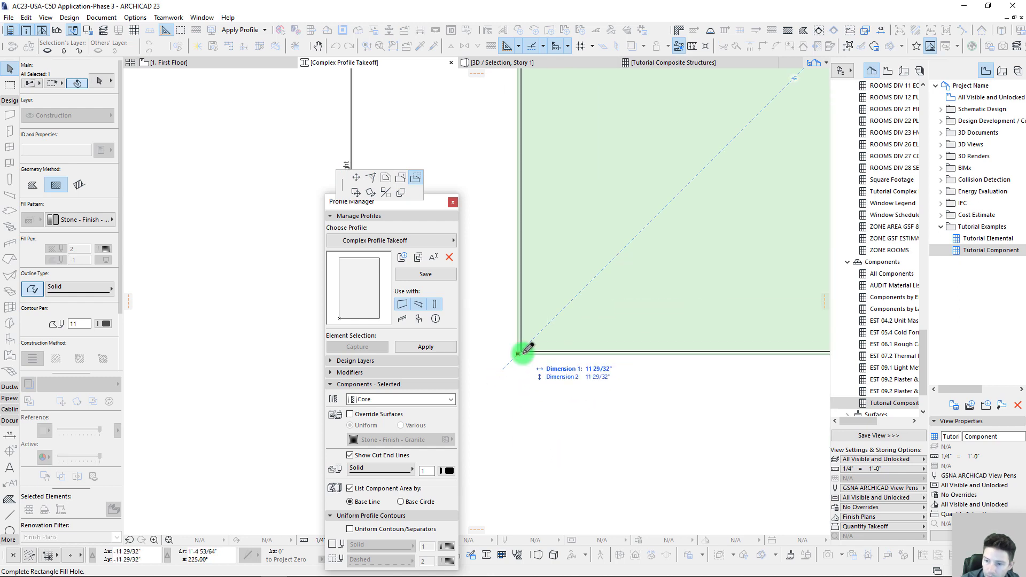
click(543, 332)
scroll(583, 348, down, 2)
scroll(583, 347, down, 2)
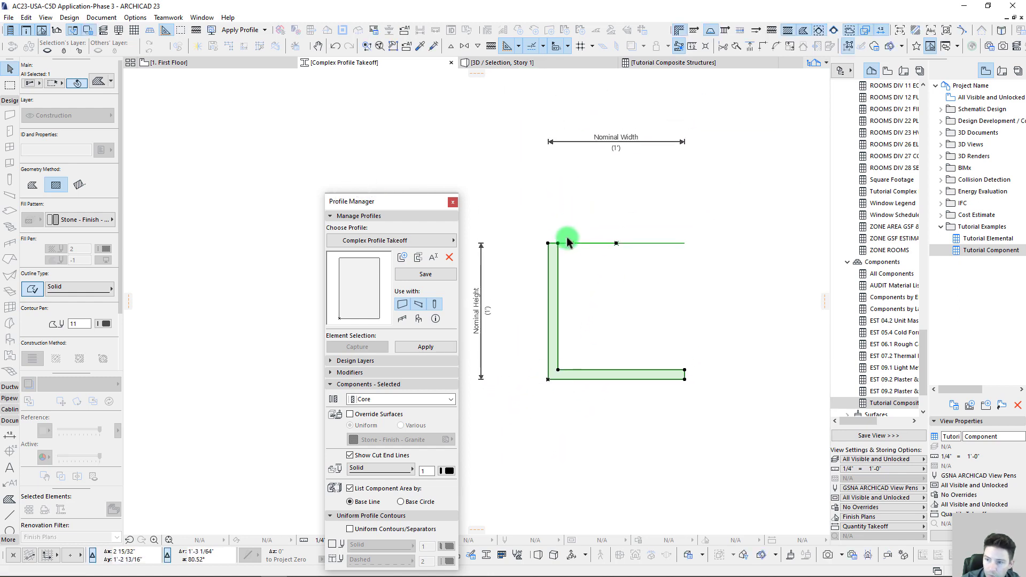
click(591, 252)
click(556, 353)
scroll(572, 373, up, 2)
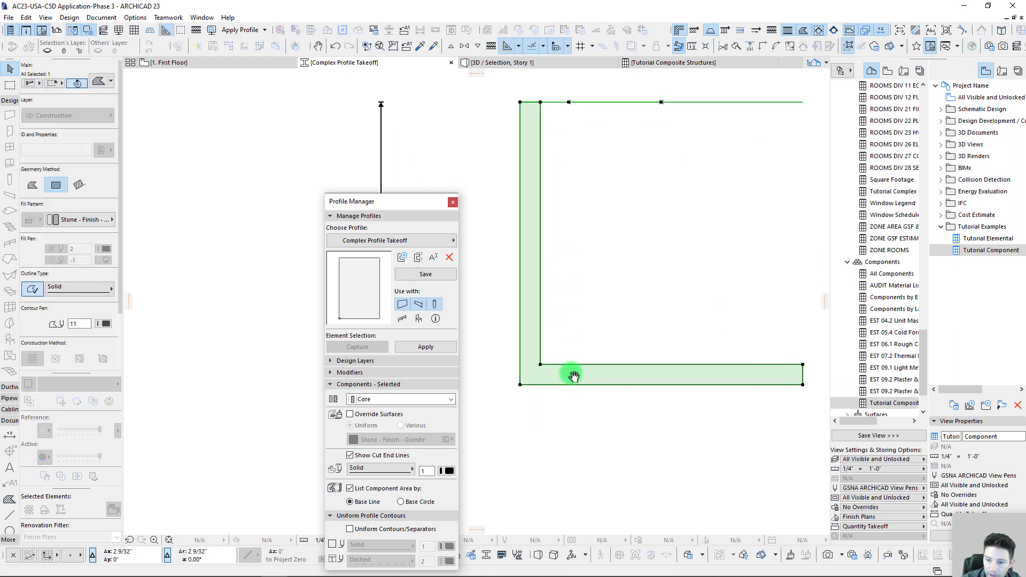
- Try disabling List Component Area by for the L-shaped component, and undo back to the uncut square with its base line
drag(380, 202, 245, 100)
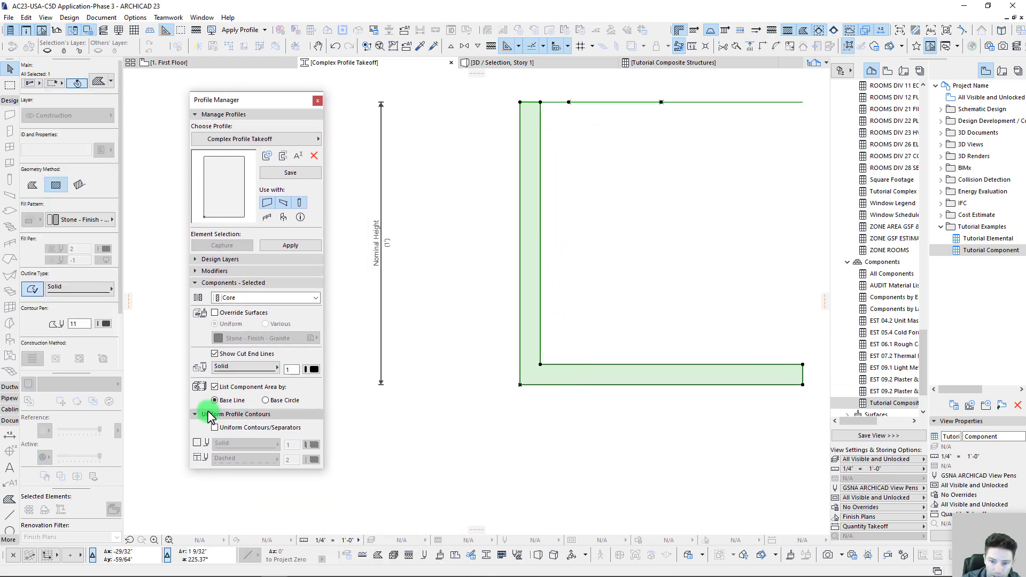
click(214, 387)
scroll(454, 370, down, 4)
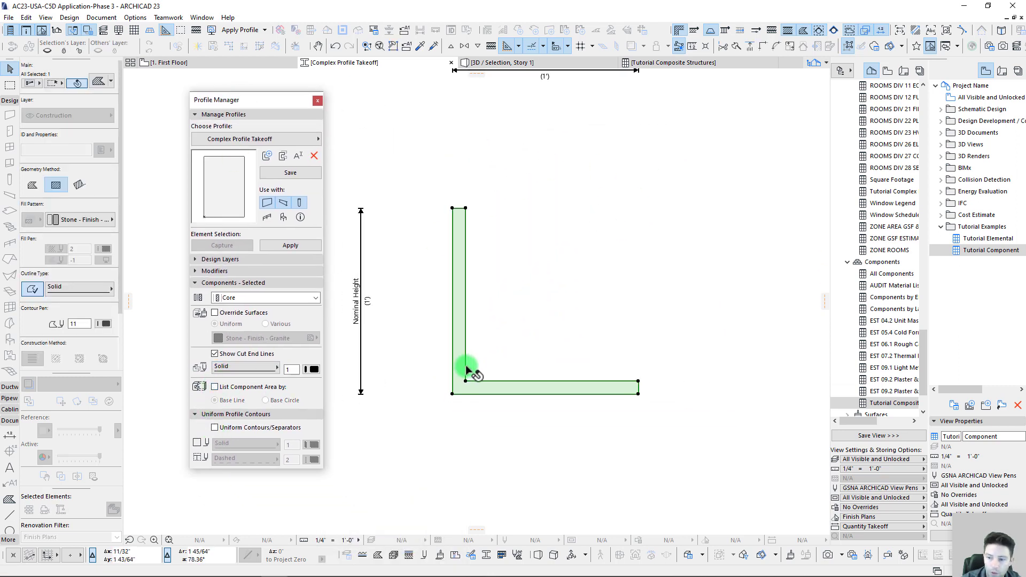
scroll(471, 363, up, 2)
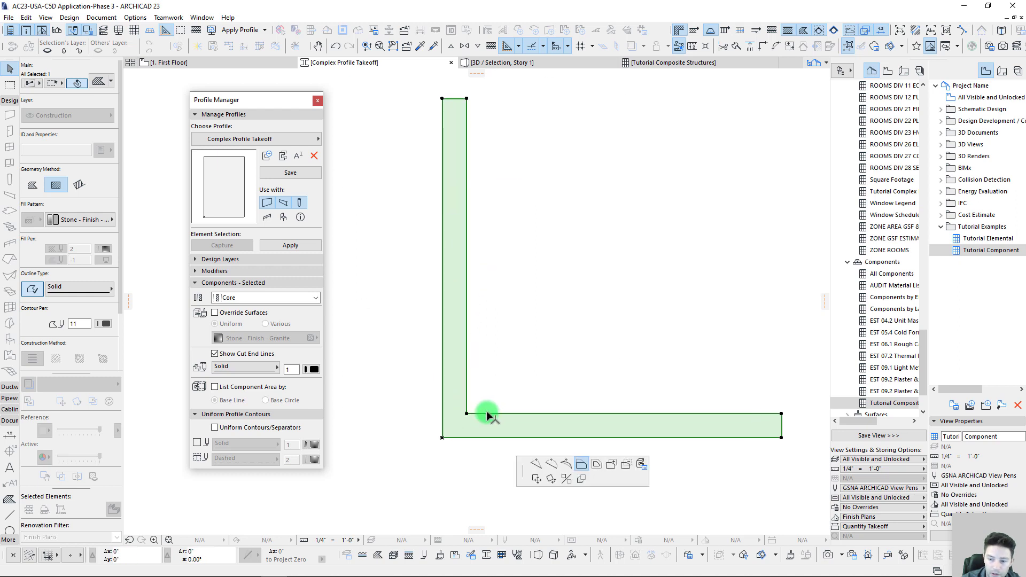
click(486, 414)
key(Escape)
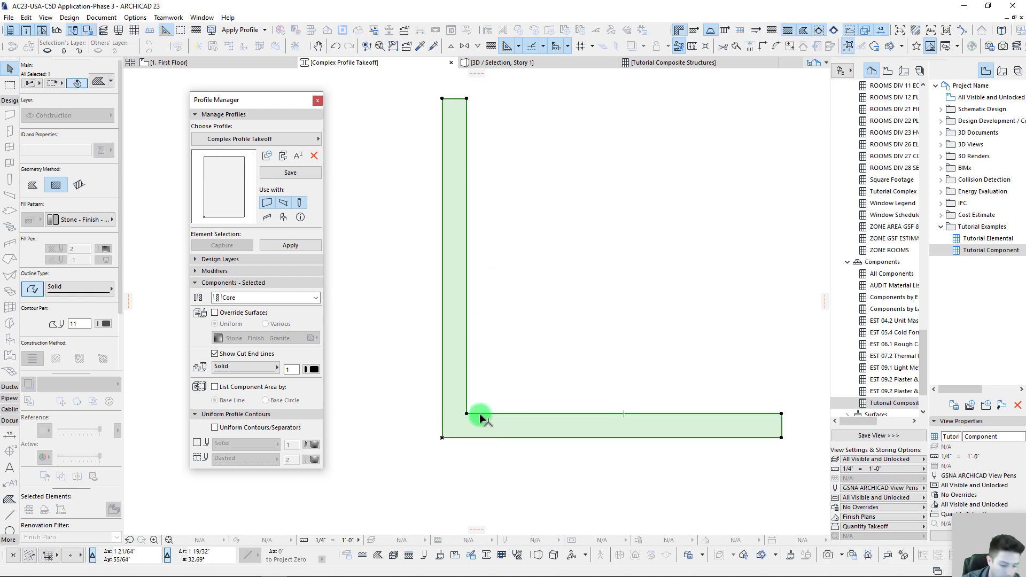
key(ctrl+z)
- Cut a larger rectangle from the square core's upper right corner, leaving an L-shape with very thin legs
scroll(538, 343, down, 2)
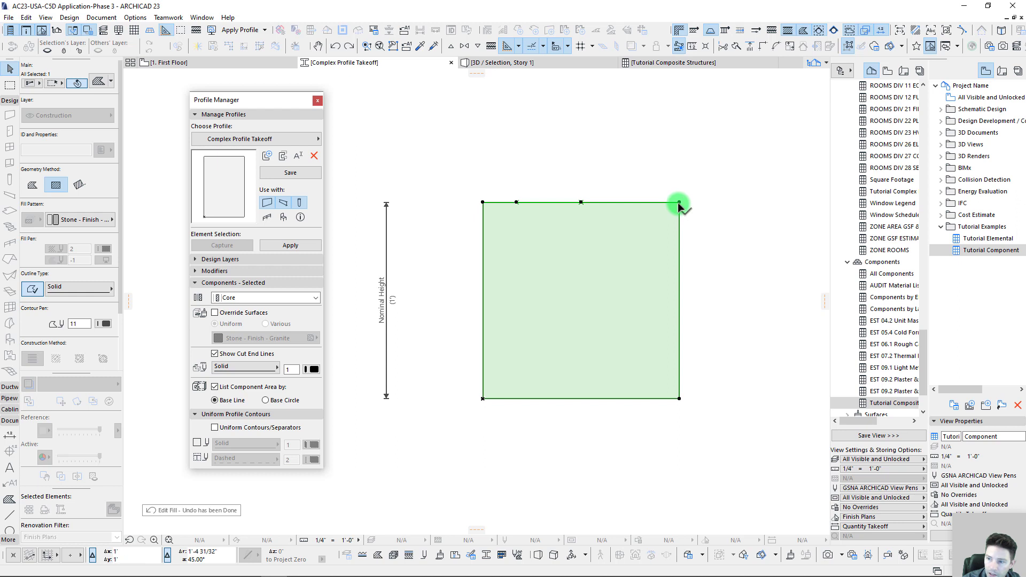
click(678, 203)
click(679, 203)
scroll(507, 393, up, 3)
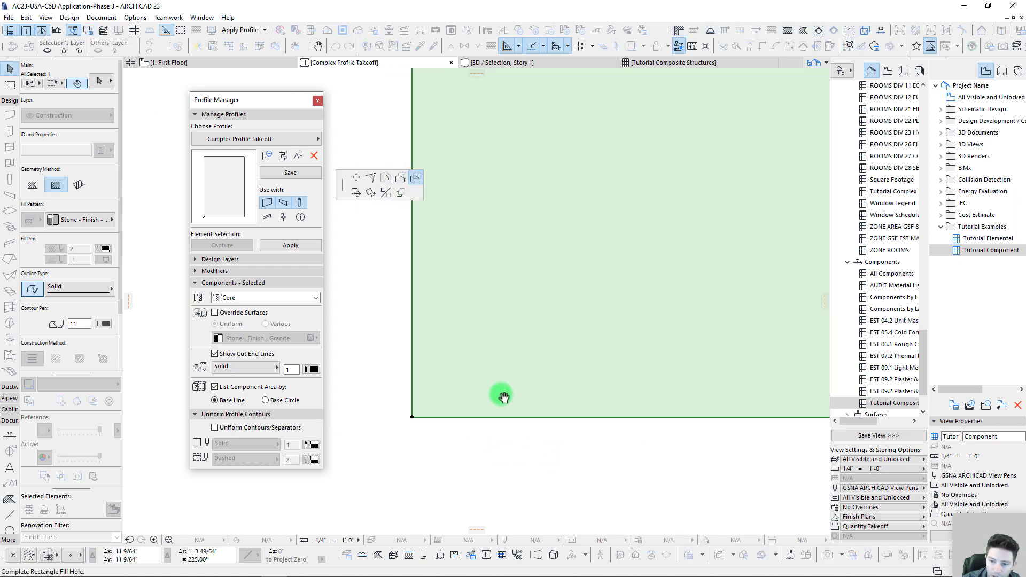
click(441, 398)
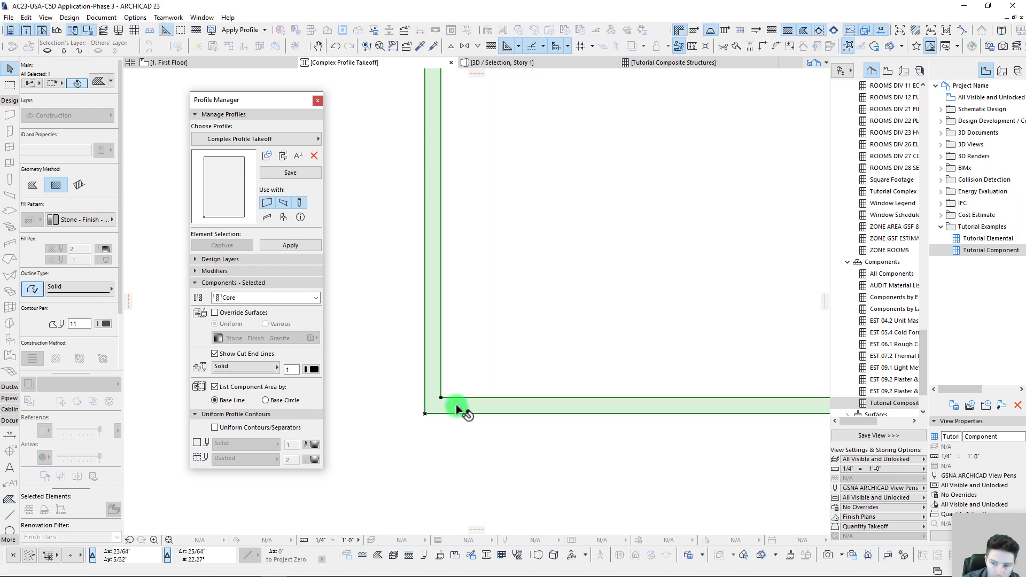
scroll(462, 409, down, 3)
click(461, 199)
click(427, 409)
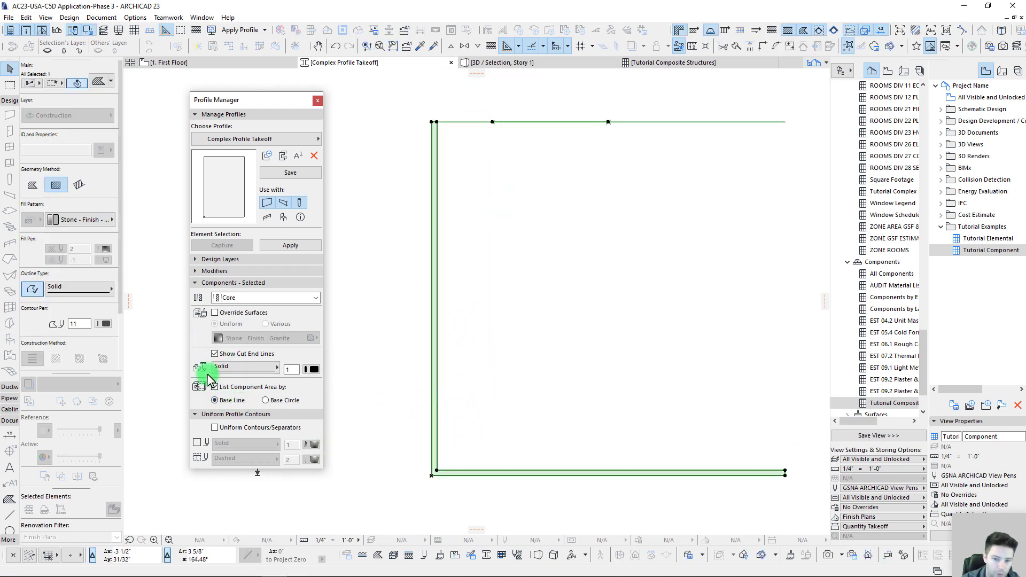
scroll(434, 176, down, 2)
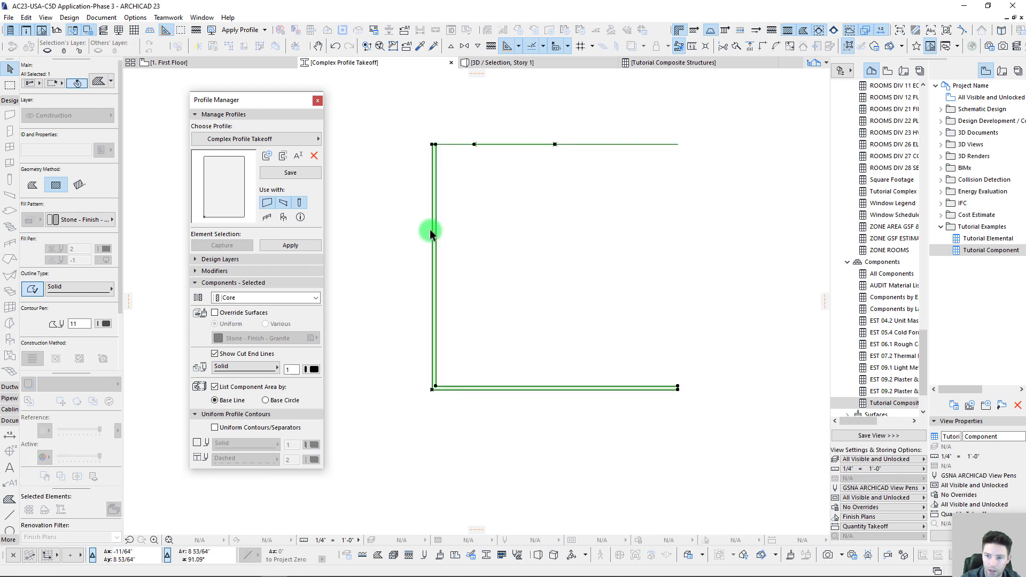
- Disable List Component Area by for the L-shaped component and split it diagonally between its inner and outer corners
click(216, 387)
scroll(438, 392, up, 3)
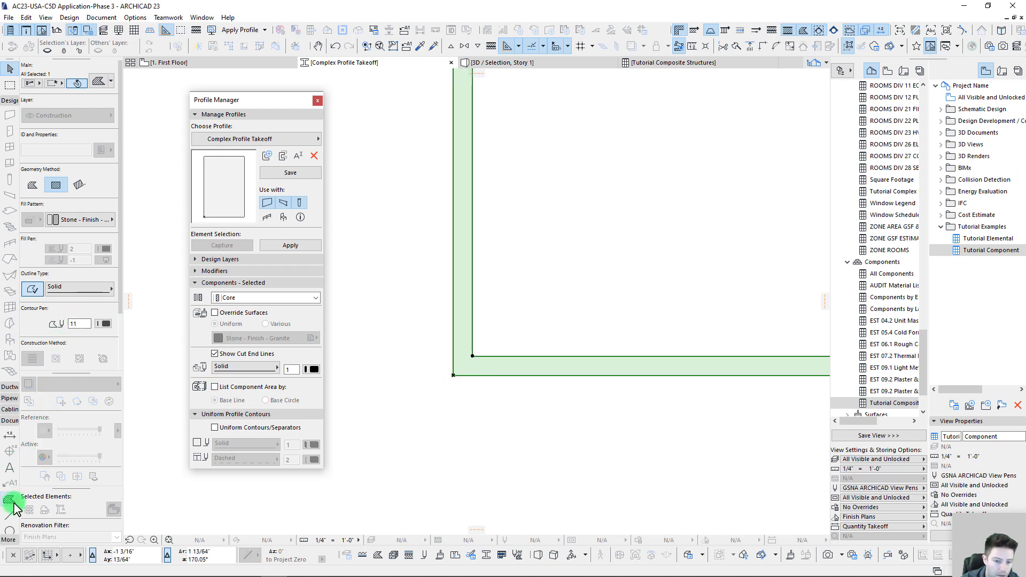
click(755, 46)
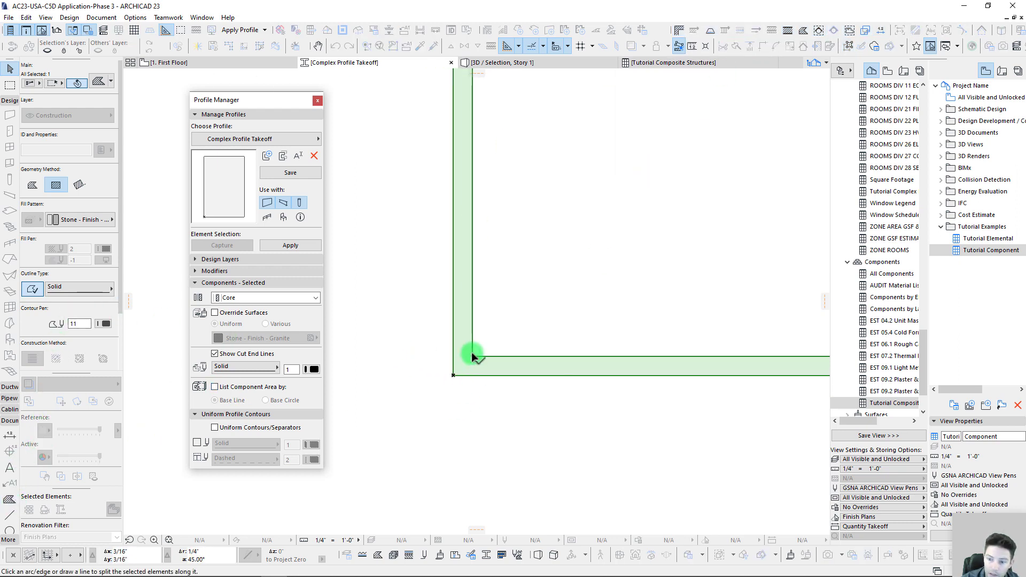
click(472, 356)
click(453, 375)
click(488, 427)
- Enable List Component Area by Base Line for both legs of the L-shape and save the profile
scroll(476, 334, down, 5)
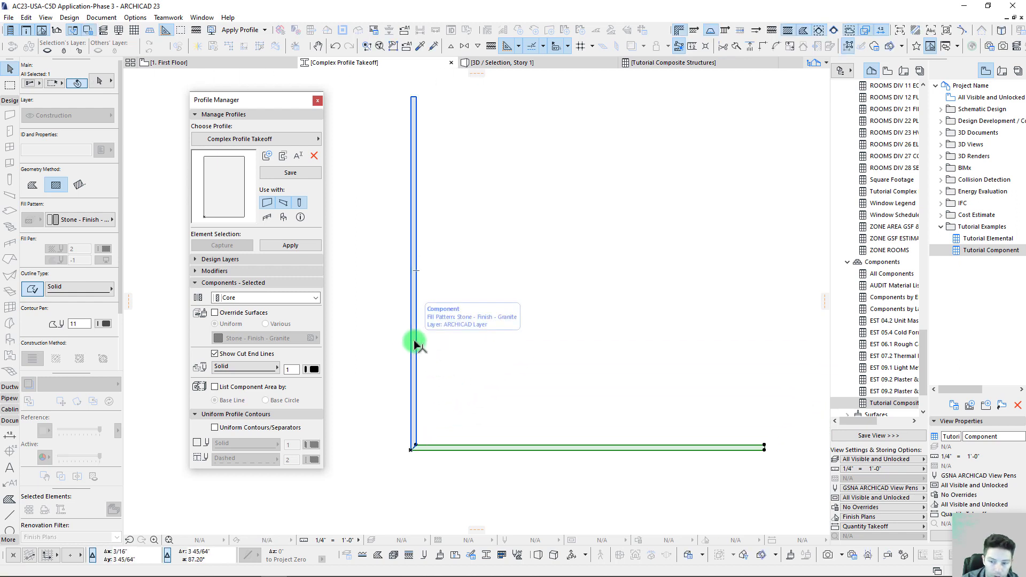
shift+click(415, 346)
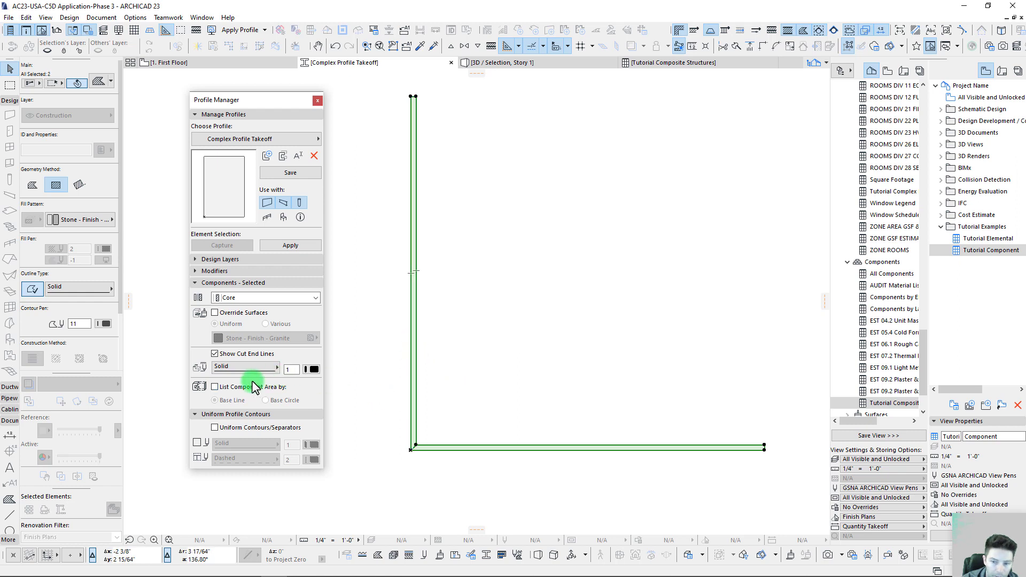
click(214, 388)
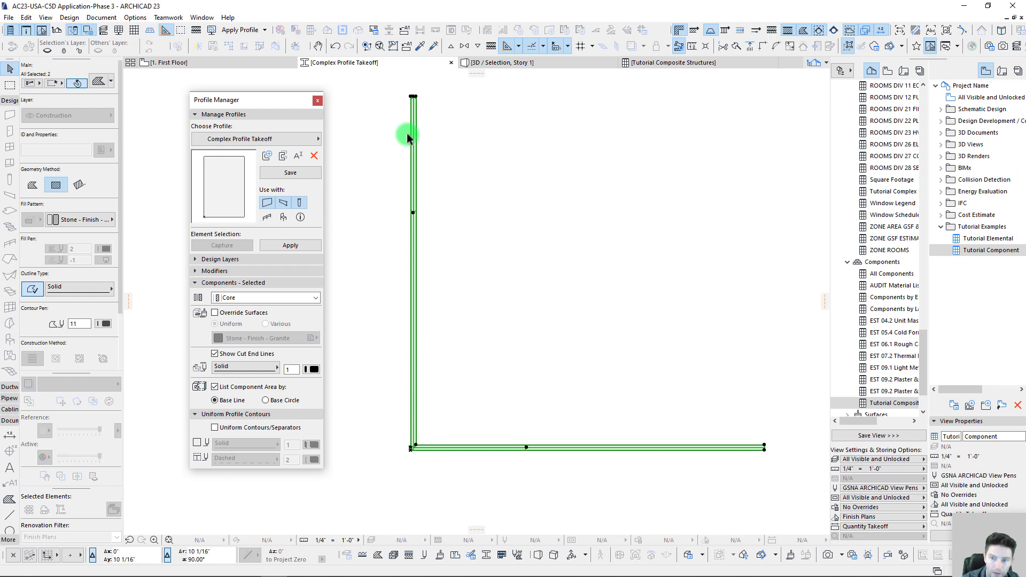
scroll(426, 467, up, 5)
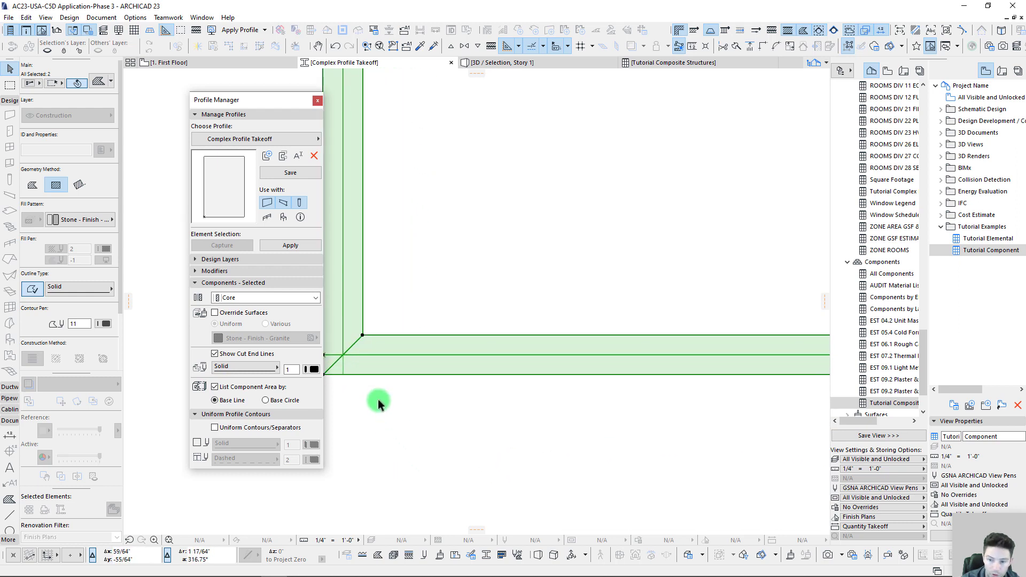
scroll(454, 385, down, 7)
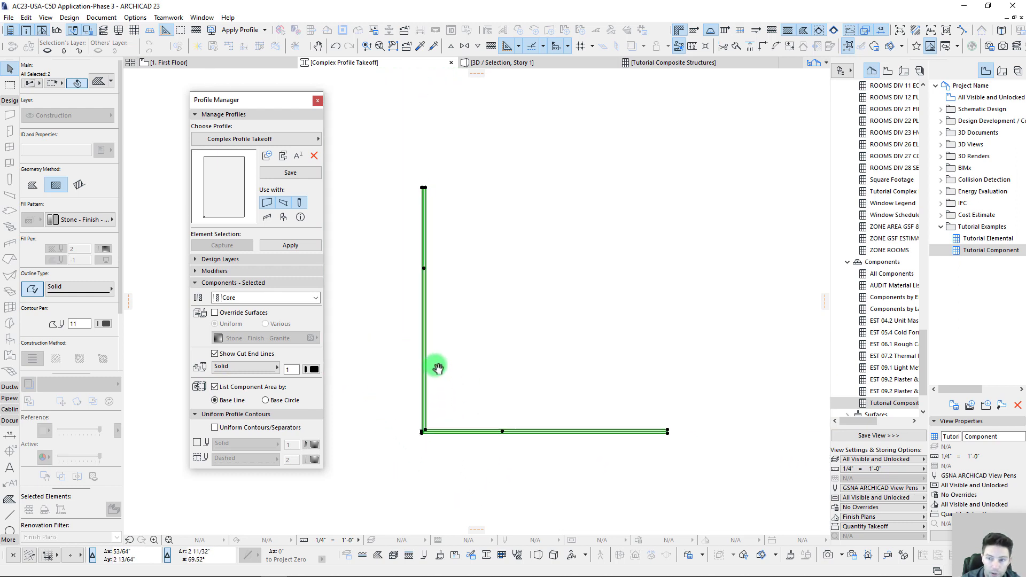
click(278, 172)
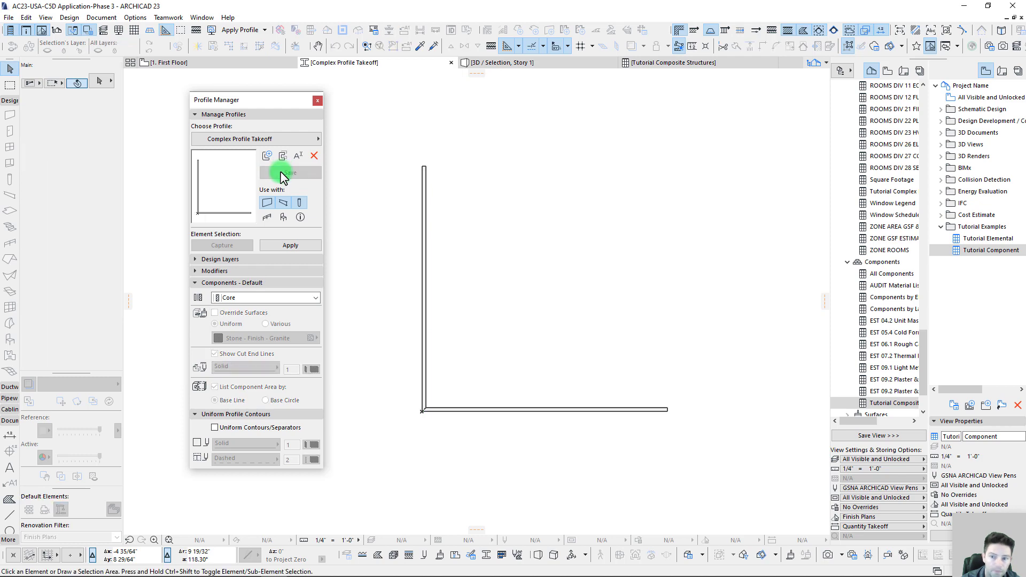
- List only the floor plan's selected wall in the Tutorial Component schedule, clear the Profile Manager off the table, and select the first W-01 row
click(192, 66)
click(555, 270)
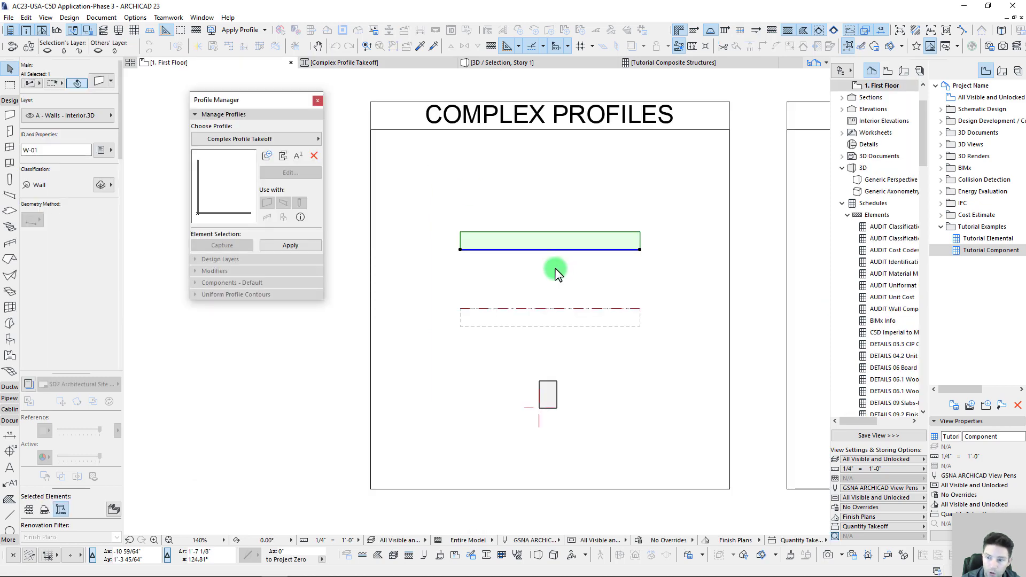
scroll(567, 325, down, 2)
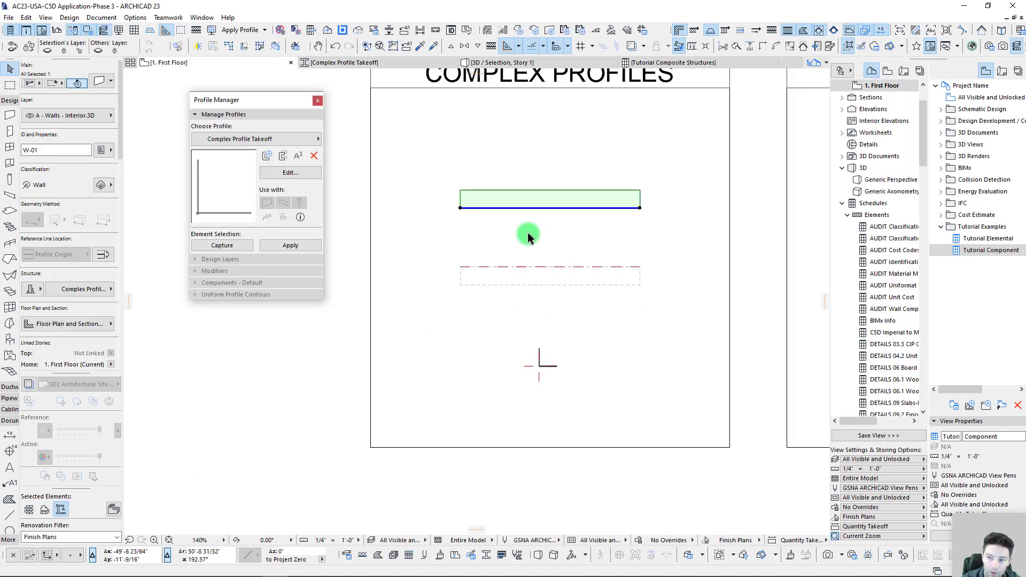
middle_drag(609, 348, 607, 371)
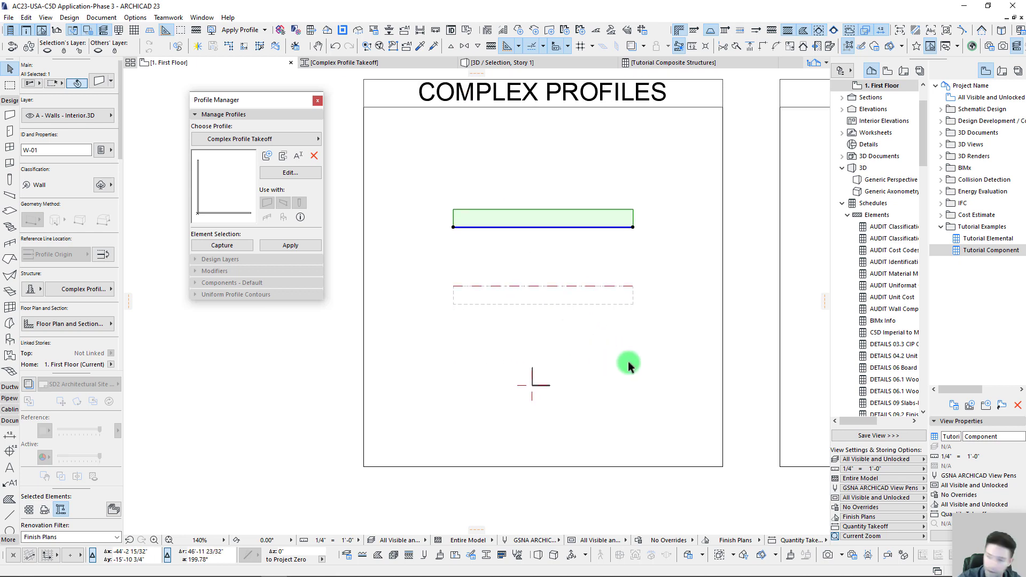
click(987, 253)
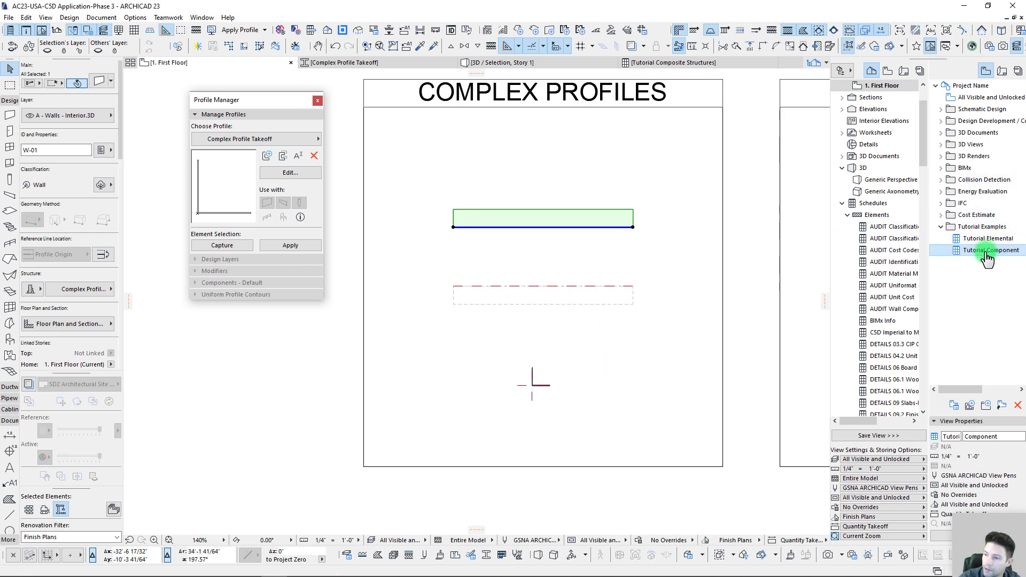
right_click(986, 256)
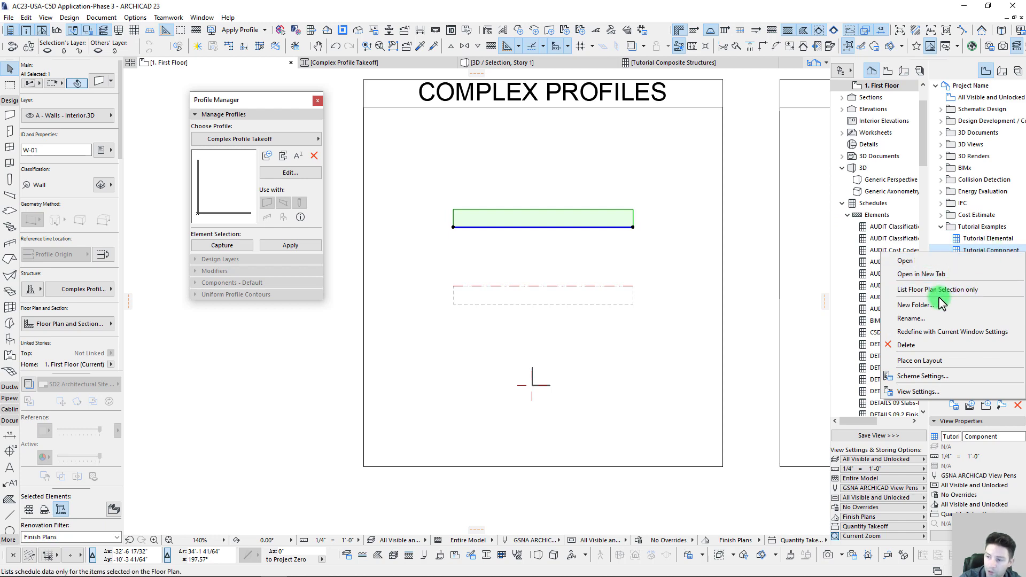
click(921, 291)
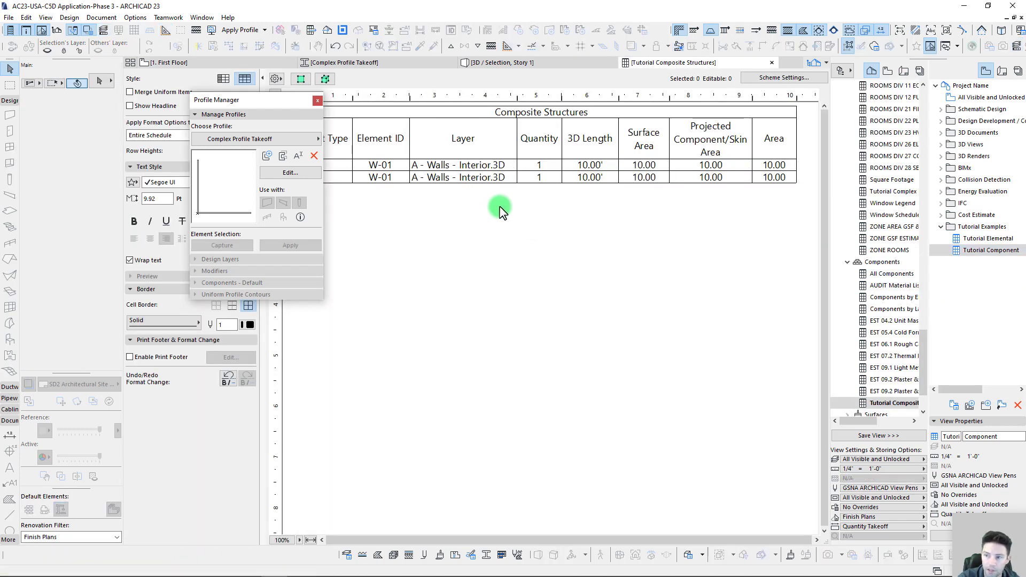
drag(282, 101, 557, 283)
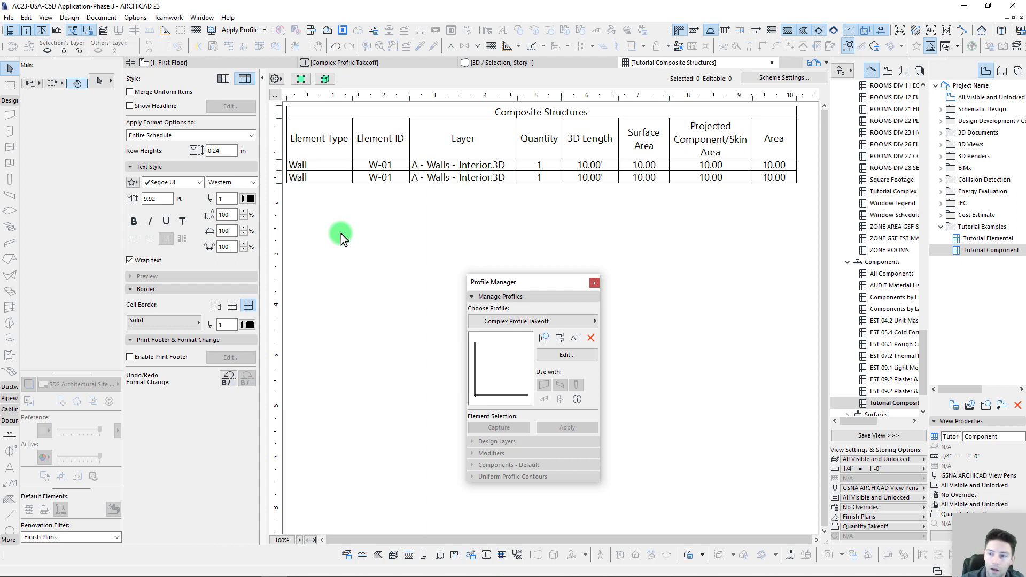
click(381, 167)
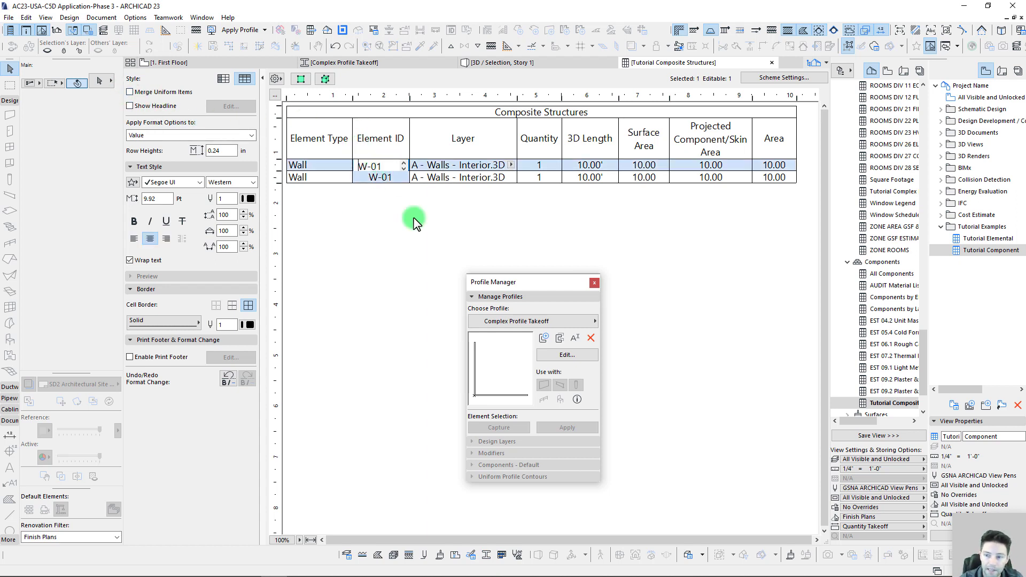
- Move the Profile Manager around below the schedule, merge the uniform W-01 wall rows, and list them separately again
drag(546, 286, 614, 256)
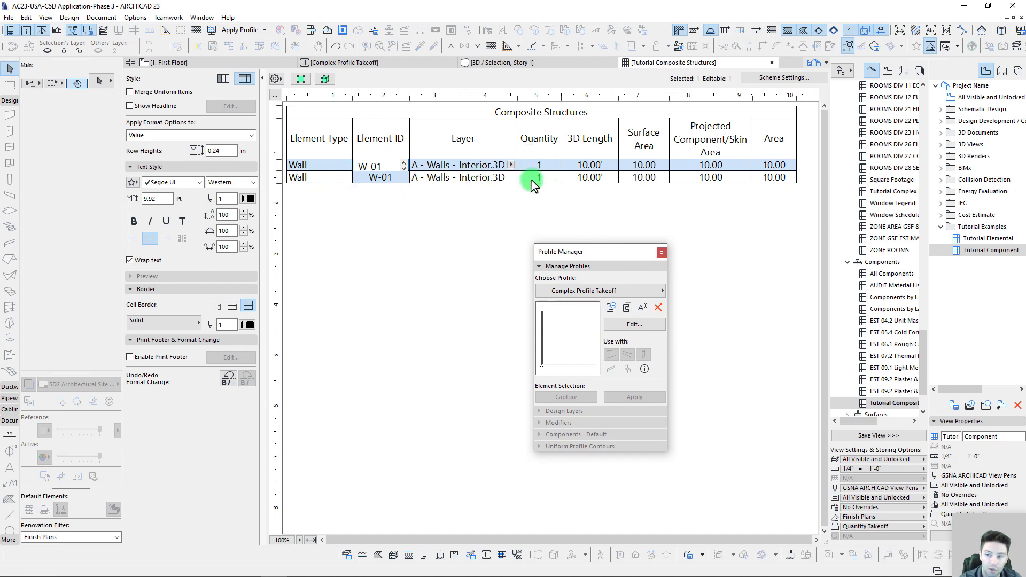
drag(576, 251, 573, 274)
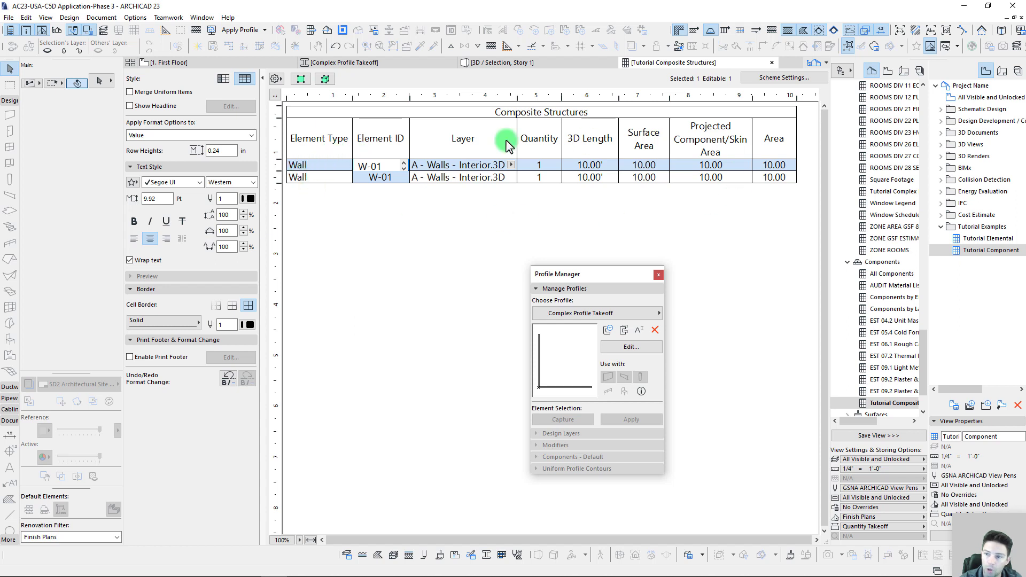
click(130, 92)
drag(561, 275, 525, 242)
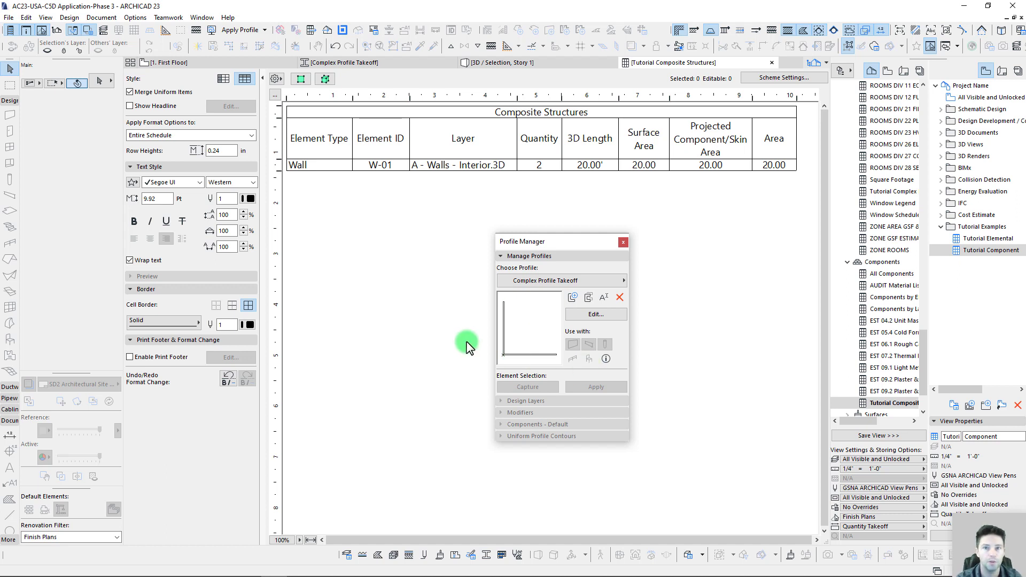
drag(569, 245, 568, 257)
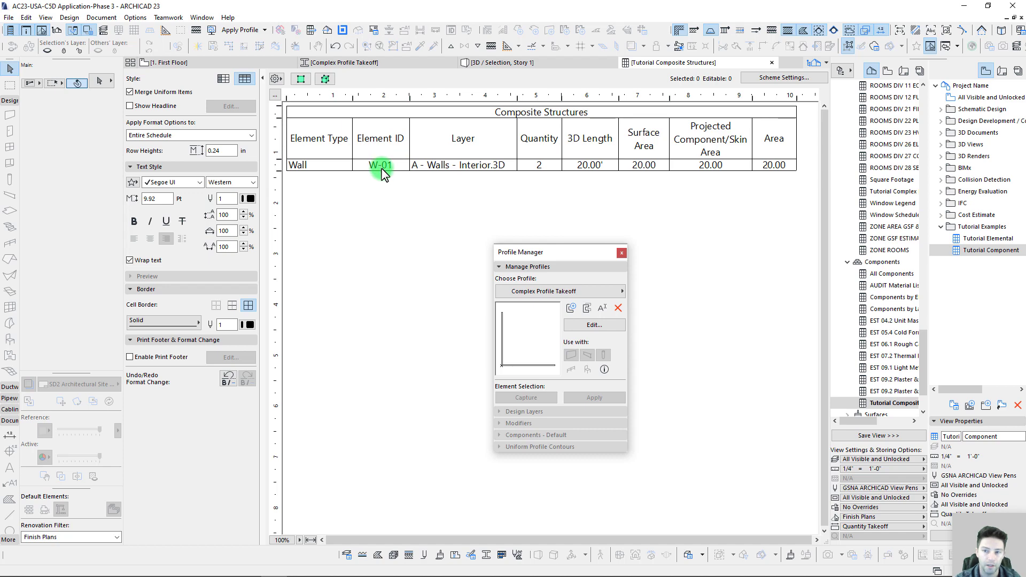
click(130, 93)
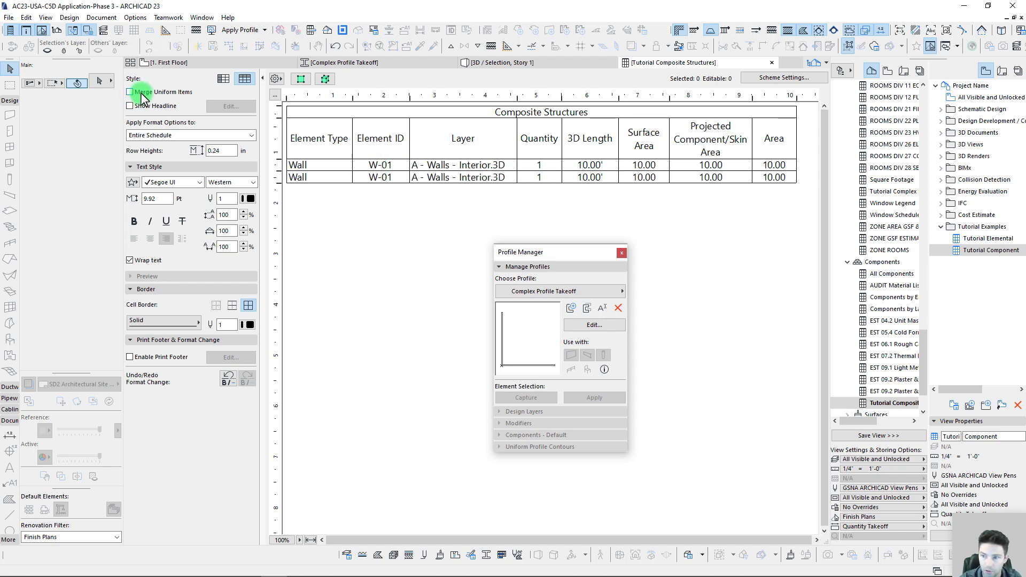
- List only the First Floor plan's selected wall in the Tutorial Elemental schedule and move the Profile Manager clear of the table
click(224, 60)
right_click(987, 242)
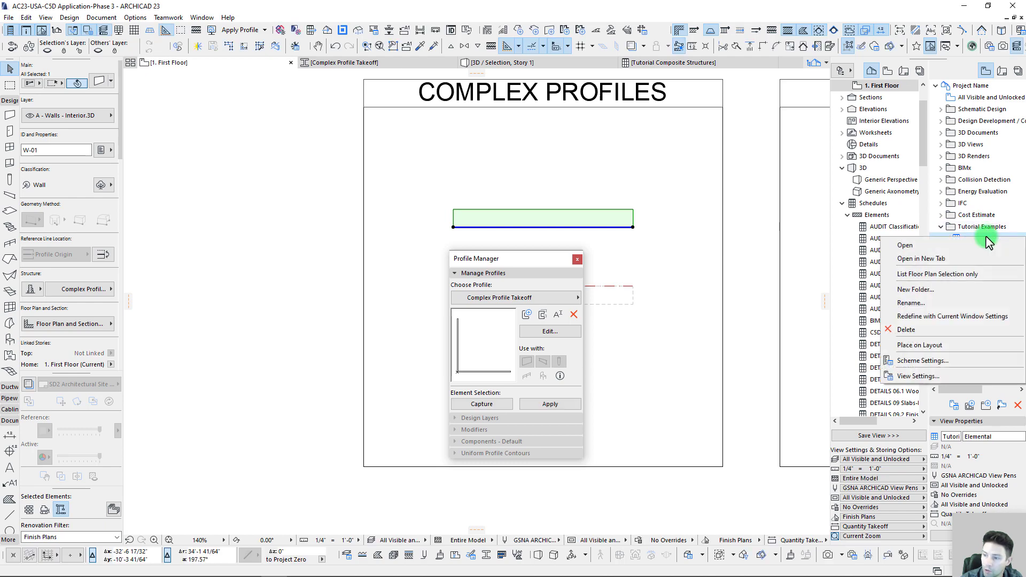
click(944, 275)
drag(526, 260, 400, 274)
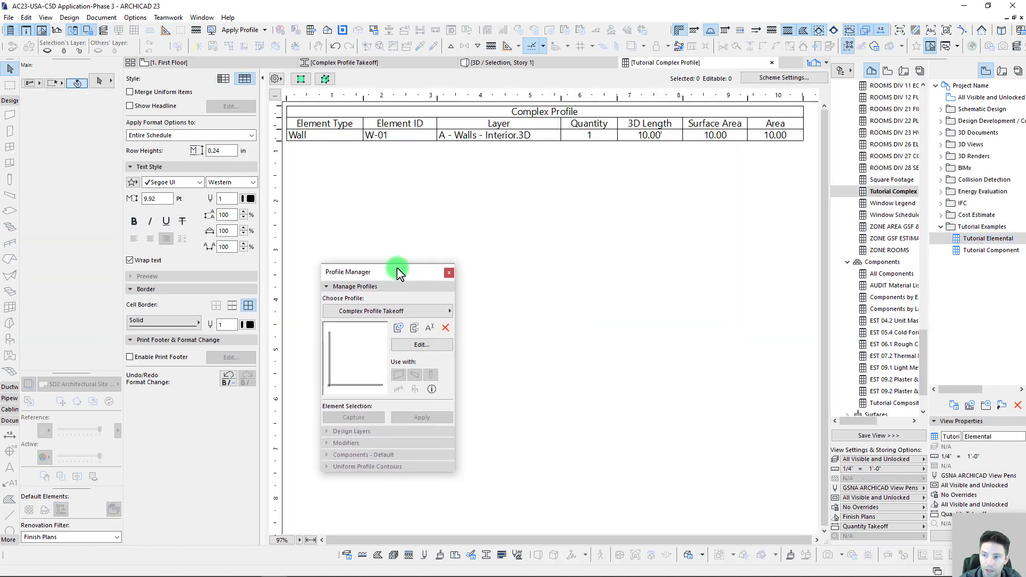
- Examine the W-01 wall's quantity, 3D length, surface area and area in the Complex Profile schedule
click(523, 137)
click(590, 137)
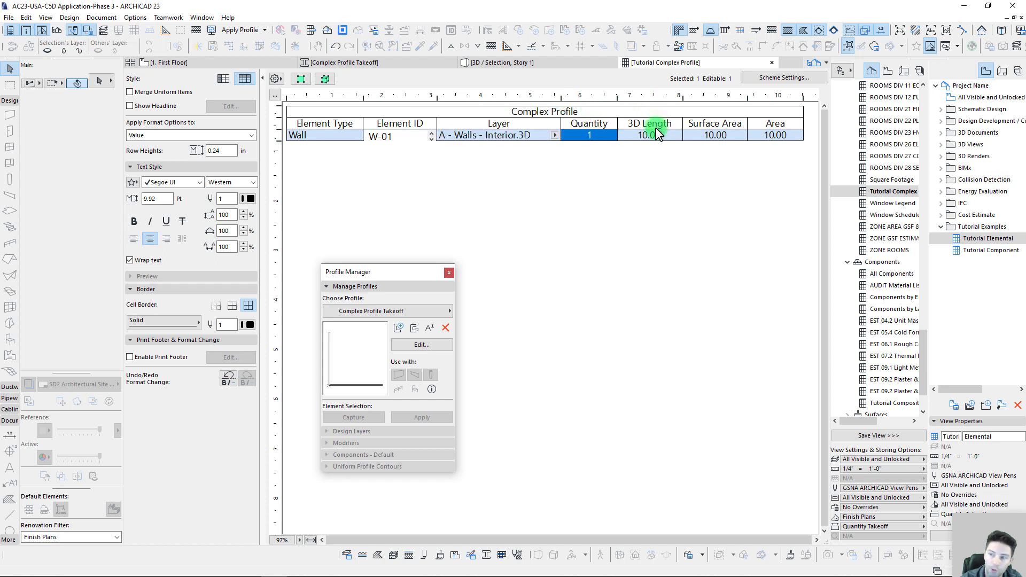
click(639, 140)
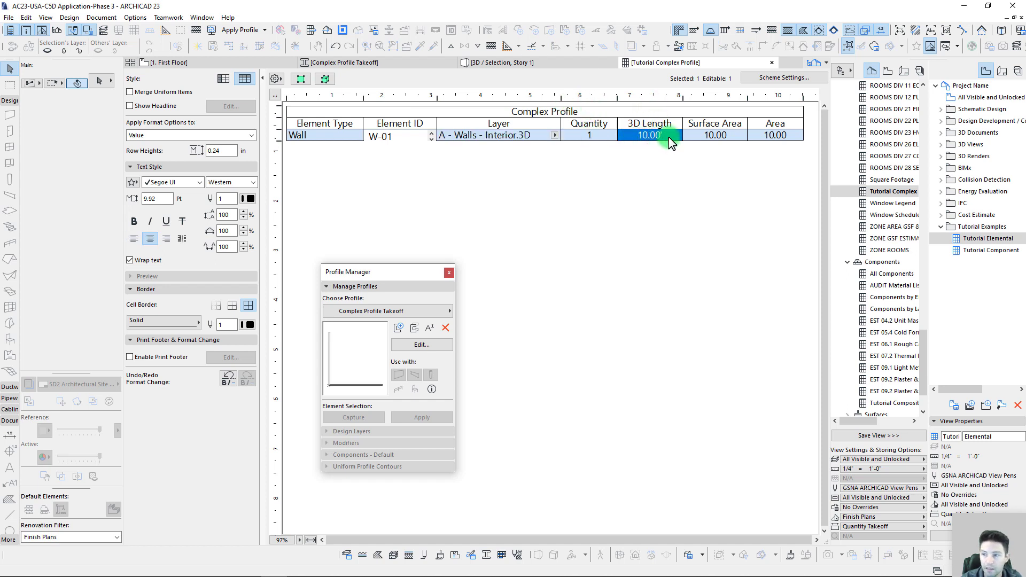
click(729, 138)
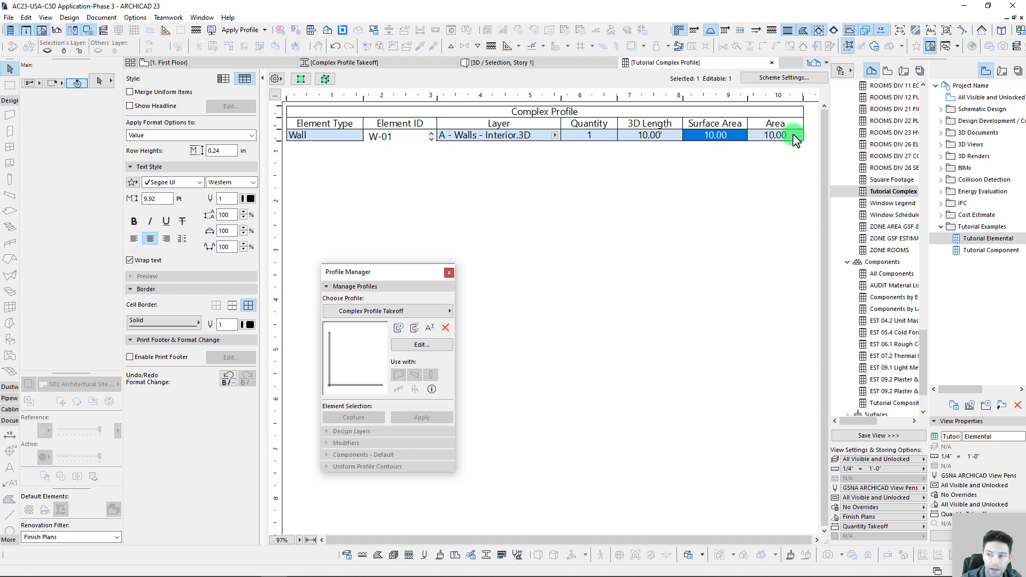
click(787, 138)
click(713, 138)
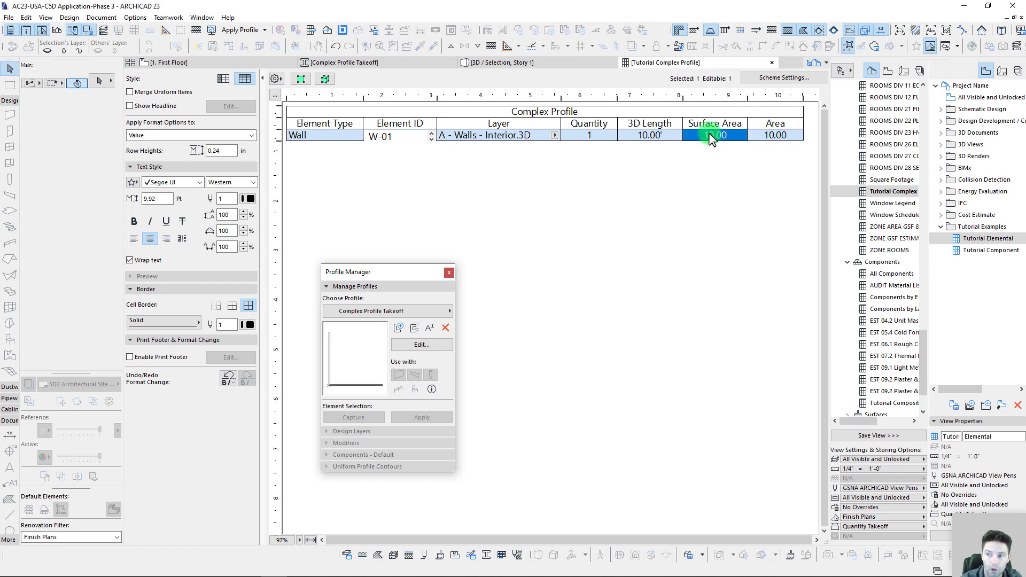
click(764, 138)
click(733, 138)
- Return to the selected wall on the floor plan and list only it in the Tutorial Component schedule, keeping the table unobstructed
click(325, 79)
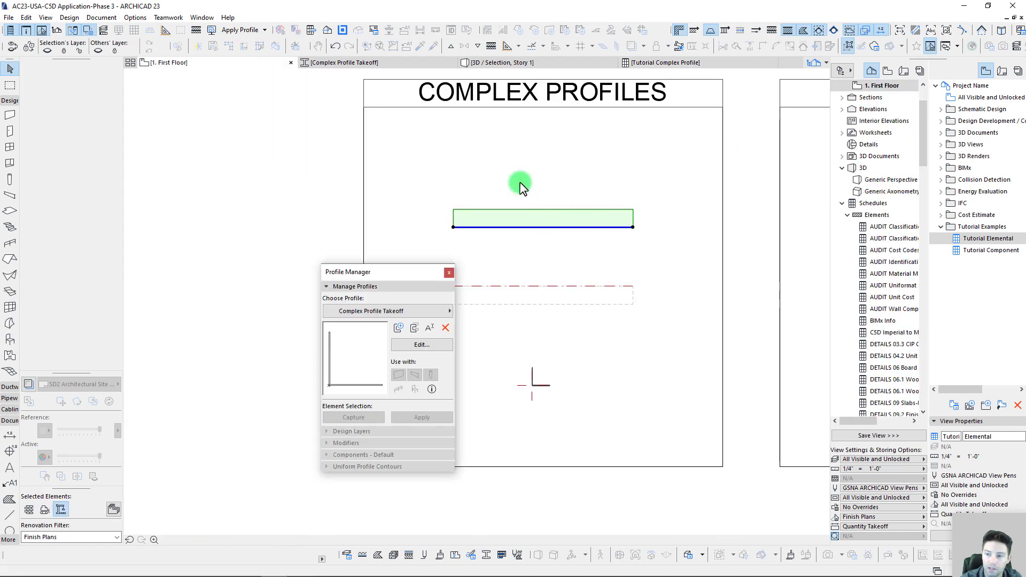
drag(398, 282, 251, 173)
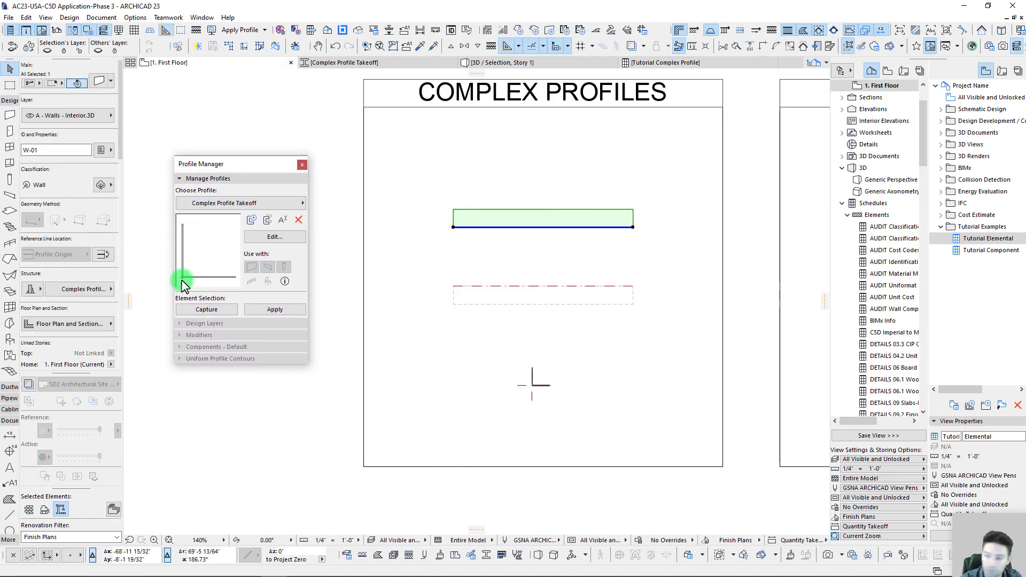
click(986, 250)
right_click(986, 250)
click(900, 304)
drag(293, 164, 462, 286)
click(314, 165)
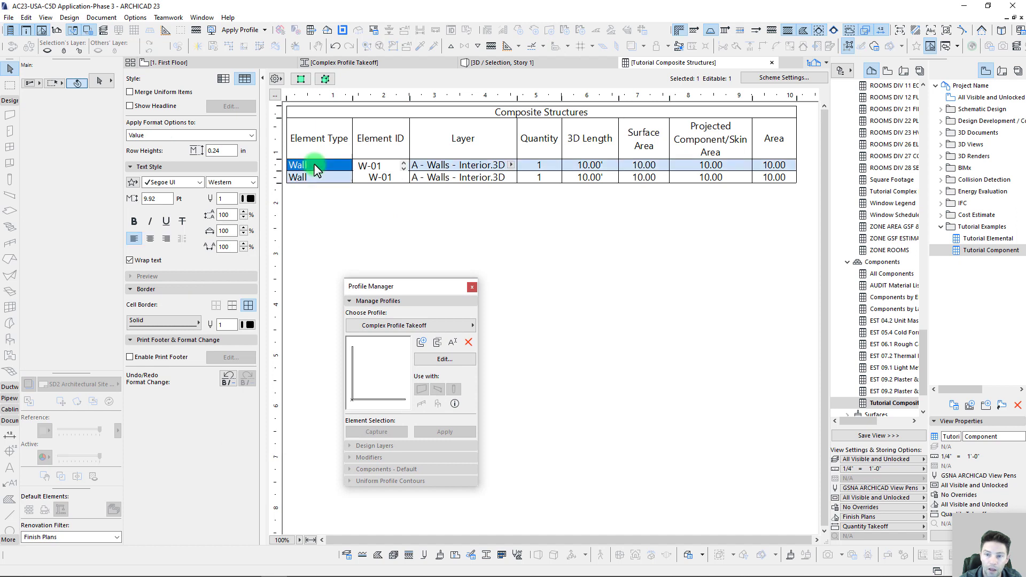
- Merge the uniform items in the Composite Structures schedule and show a headline for the wall entries
click(128, 92)
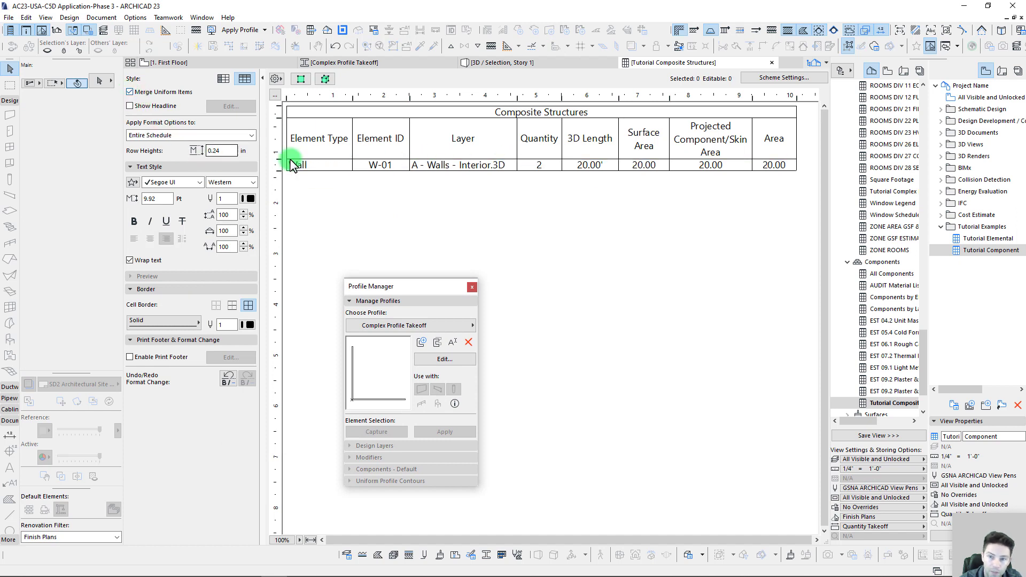
click(319, 166)
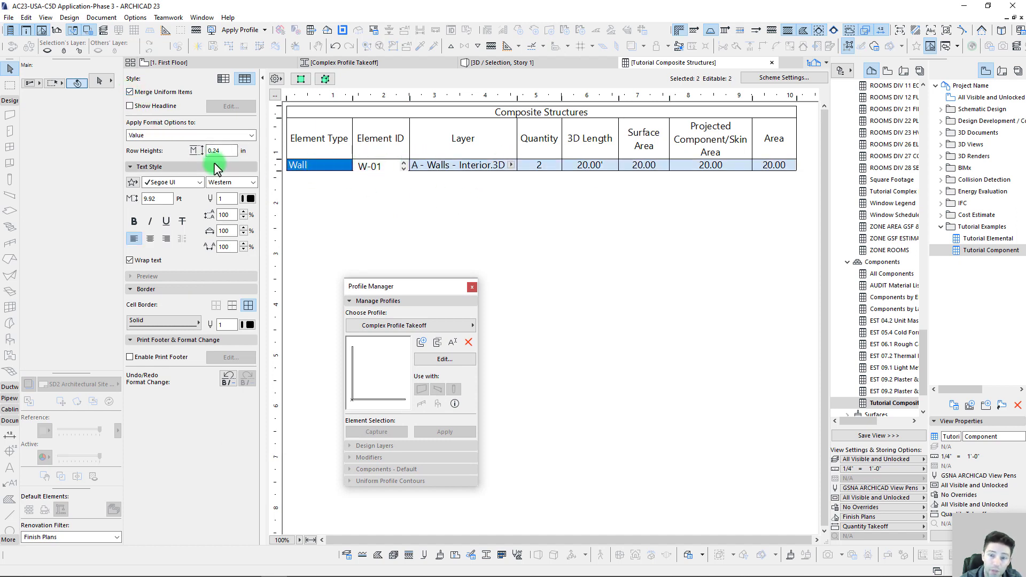
click(129, 106)
click(320, 165)
- Compare the merged wall's 3D length, surface area, projected component area and area with the L-shaped profile preview
drag(395, 182, 552, 181)
click(591, 181)
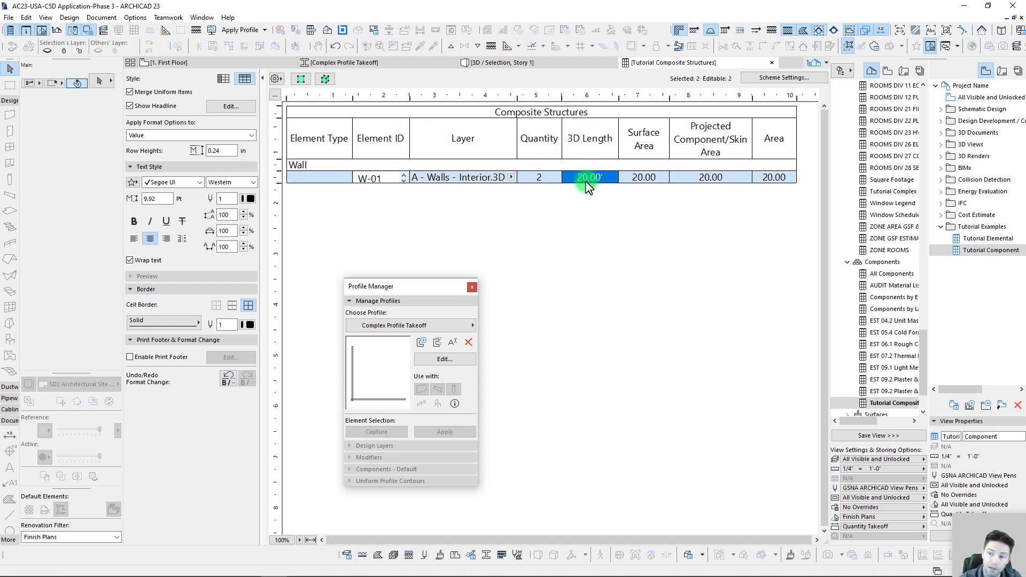
drag(429, 287, 517, 268)
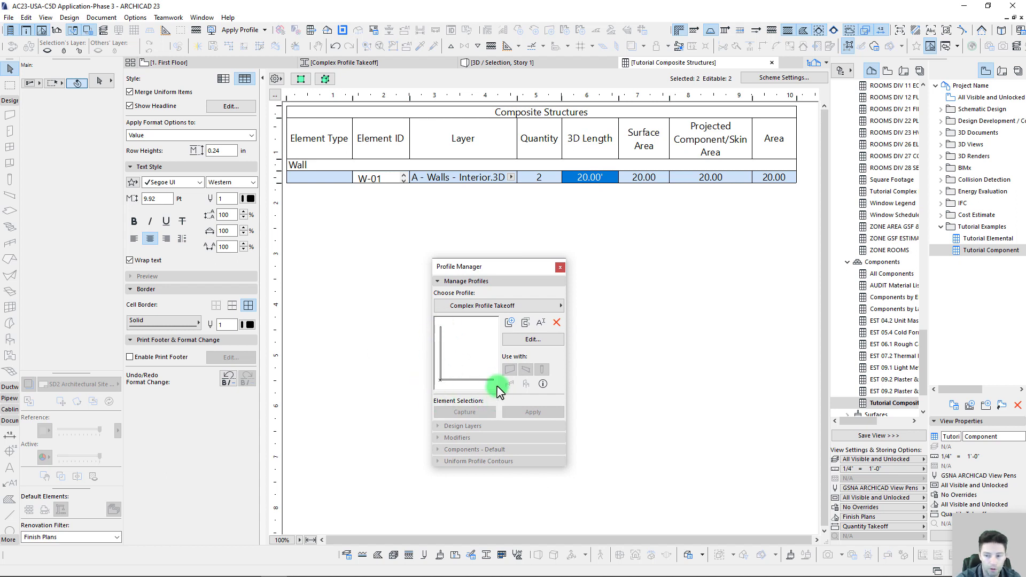
click(645, 179)
click(643, 139)
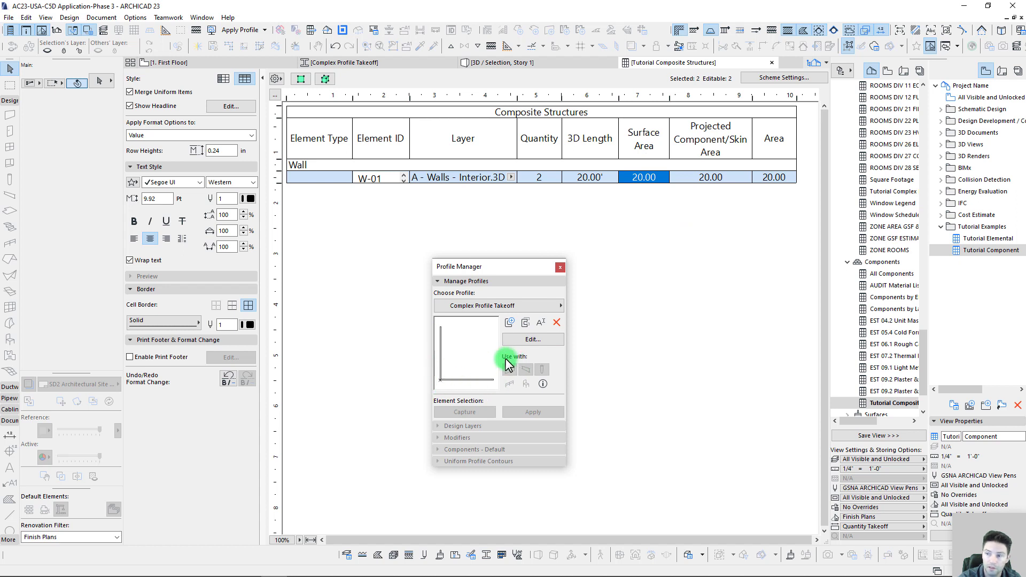
drag(514, 272, 430, 273)
click(714, 176)
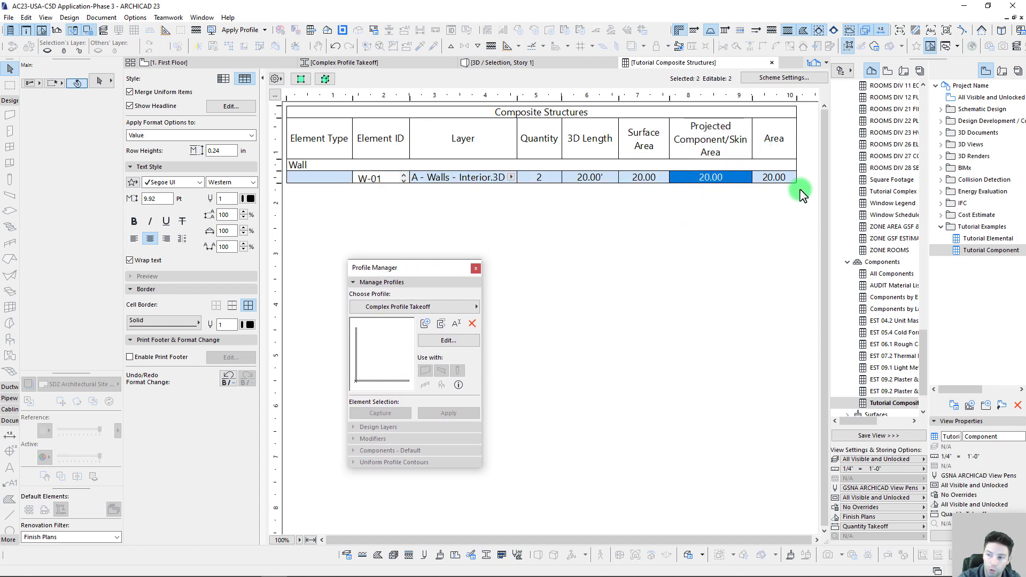
click(775, 178)
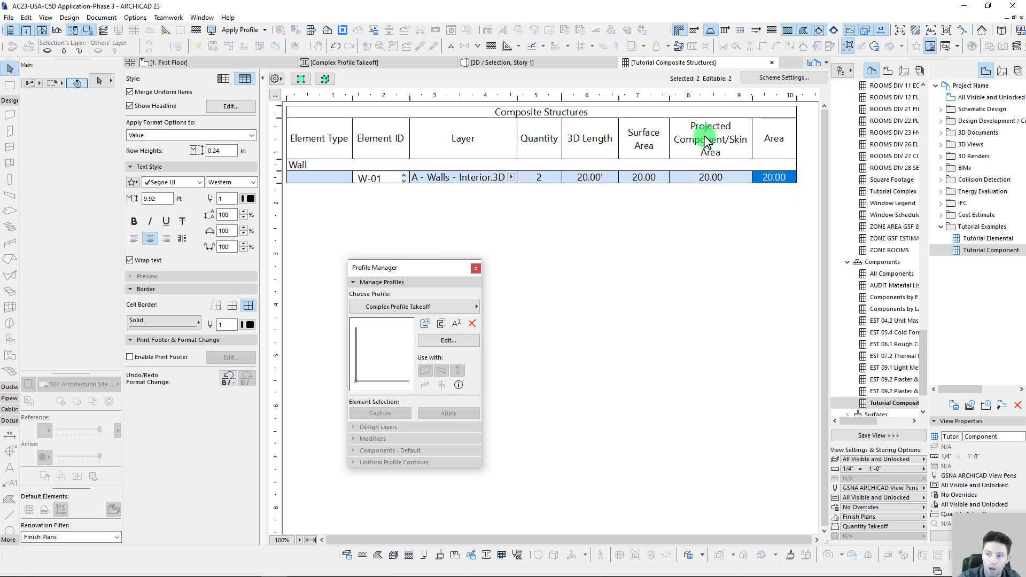
click(644, 179)
click(710, 179)
click(774, 179)
click(732, 179)
click(660, 180)
click(759, 179)
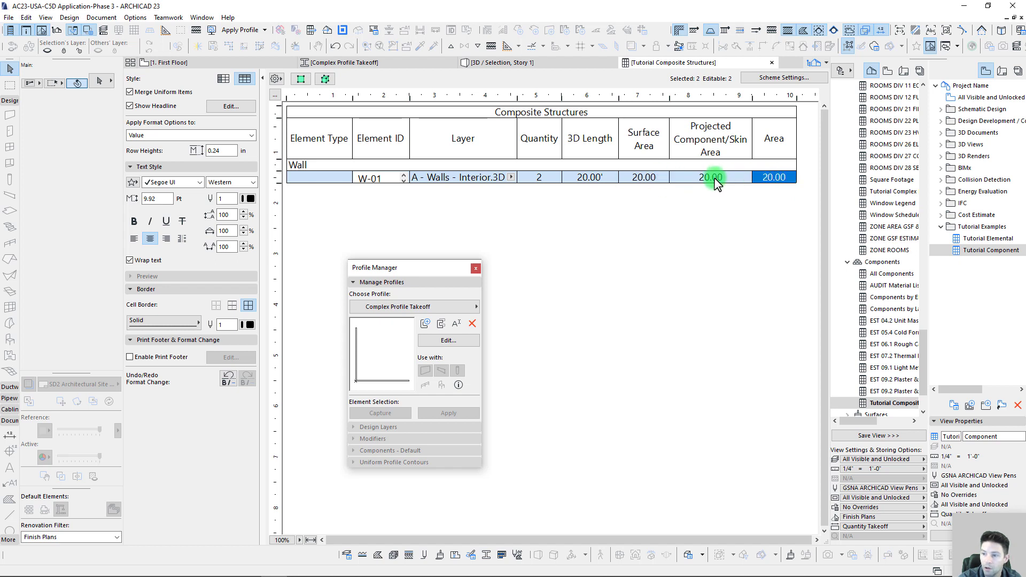
click(661, 181)
click(711, 181)
click(771, 182)
click(717, 182)
click(645, 183)
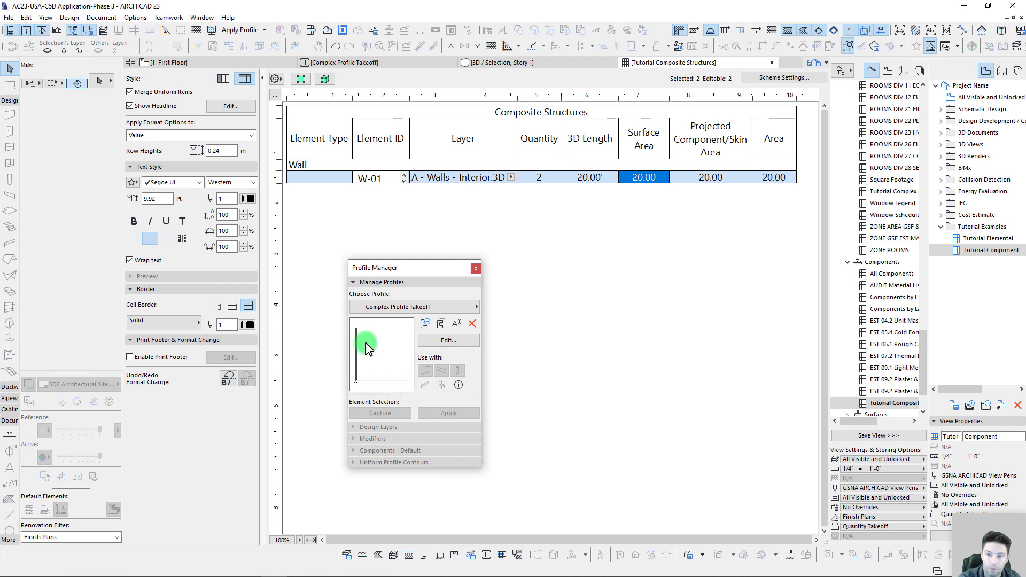
- Edit the Complex Profile Takeoff profile and mirror a copy of its horizontal leg about the vertical leg's horizontal midline
click(448, 341)
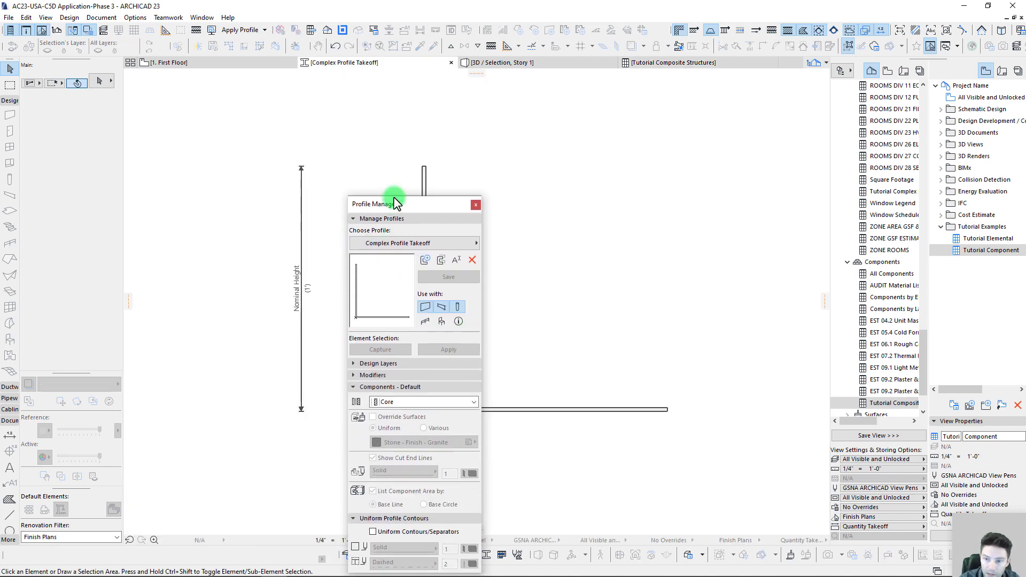
drag(417, 205, 222, 185)
click(438, 374)
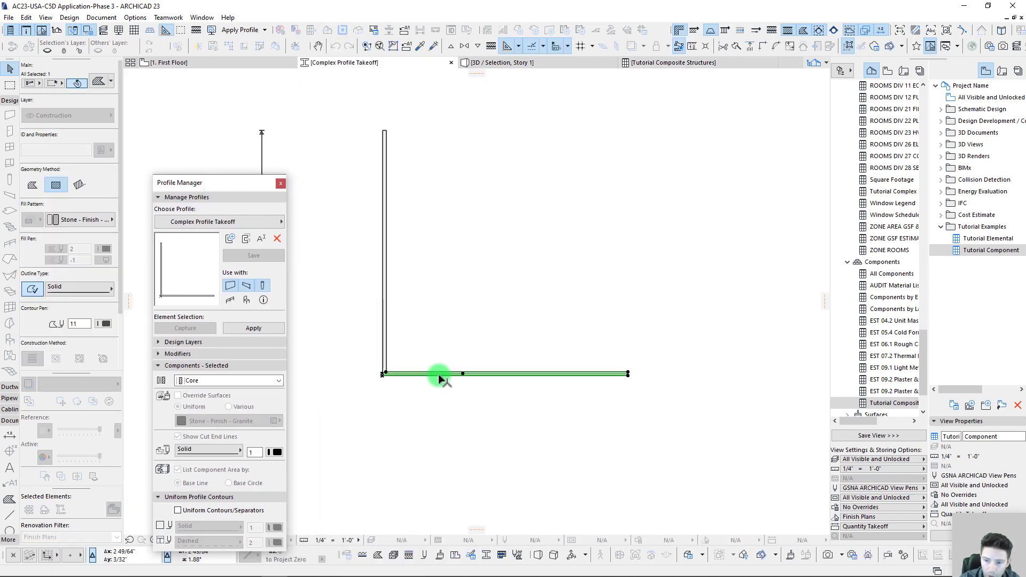
key(ctrl+alt+m)
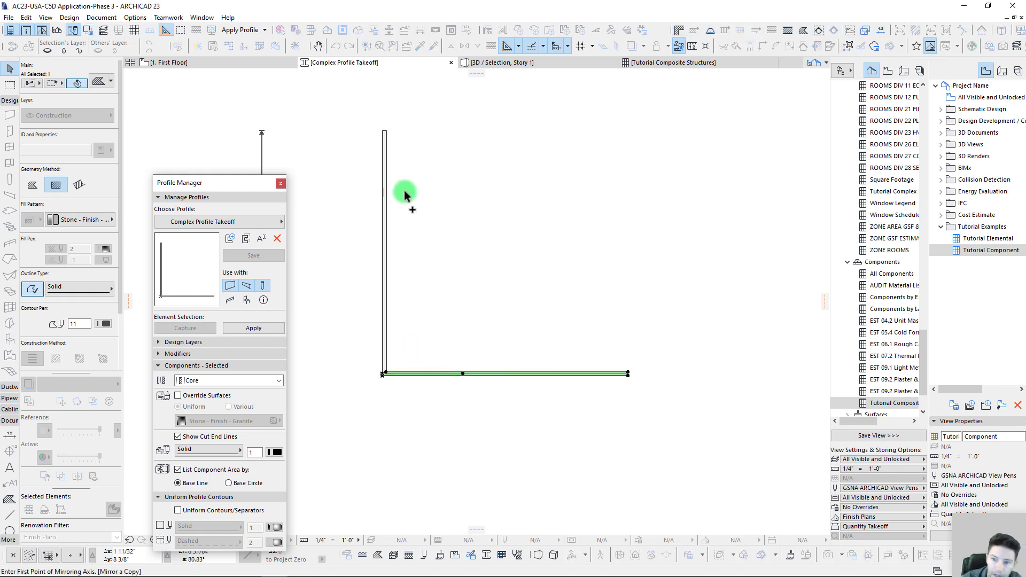
click(382, 256)
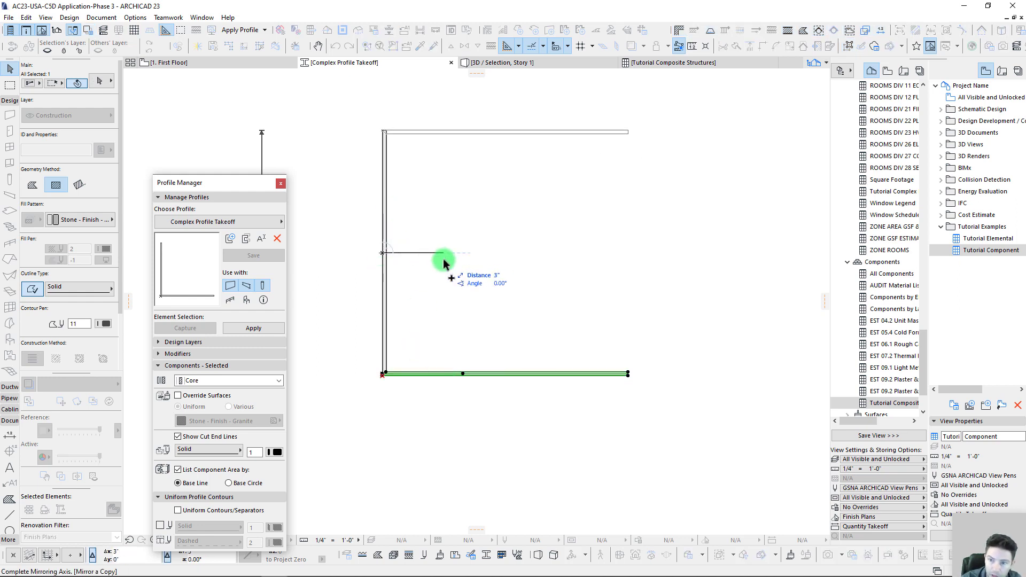
click(435, 262)
- Move the vertical leg's upper right corner node to the inner corner to form a mitre with the new top leg
scroll(372, 155, up, 3)
scroll(372, 155, up, 3)
click(395, 329)
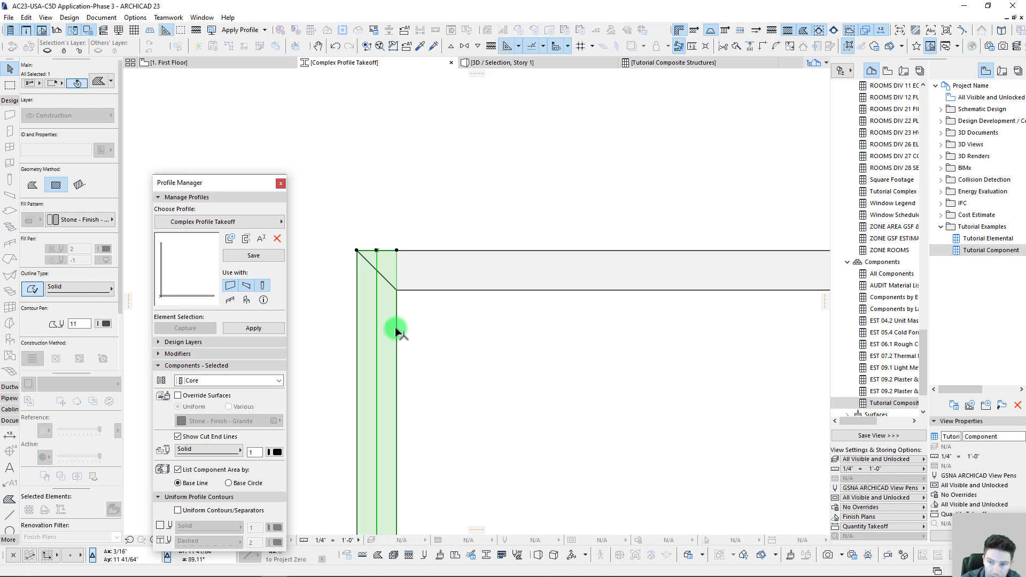
click(397, 250)
click(357, 178)
click(402, 289)
scroll(473, 369, down, 4)
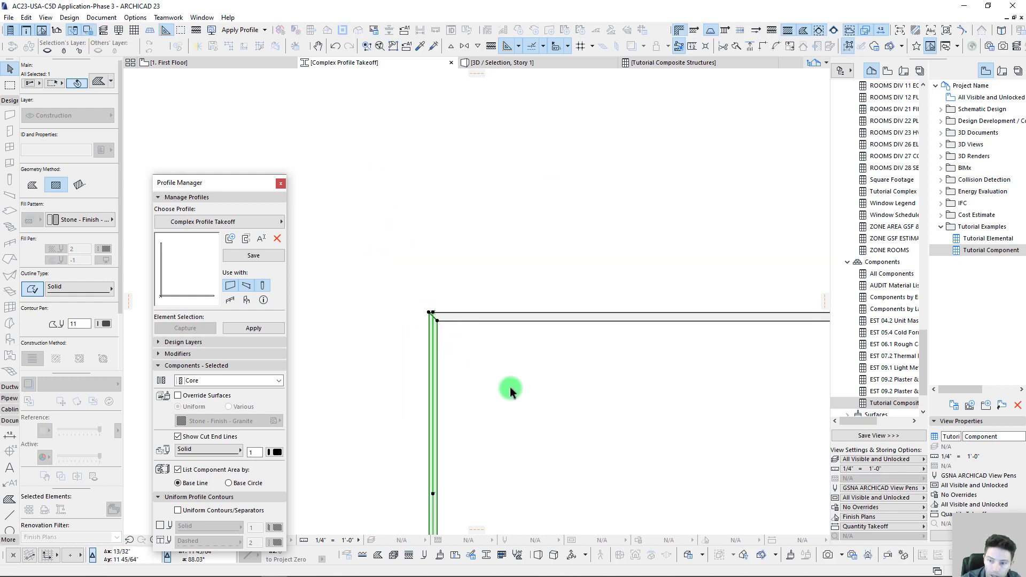
- Check the List Component Area by setting on the bottom and vertical legs and save the C-shaped profile
click(500, 169)
click(463, 411)
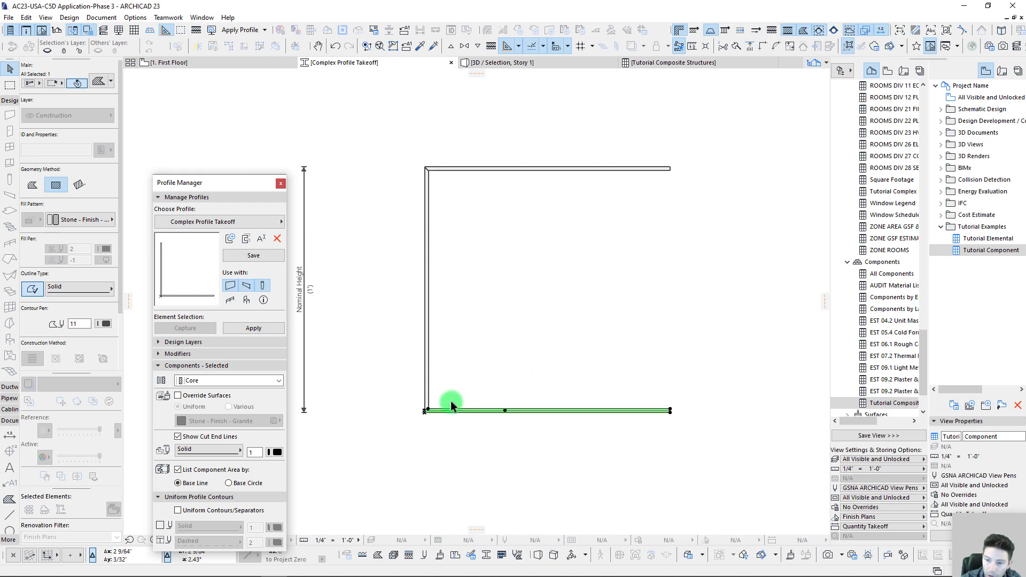
click(426, 356)
click(230, 239)
click(388, 289)
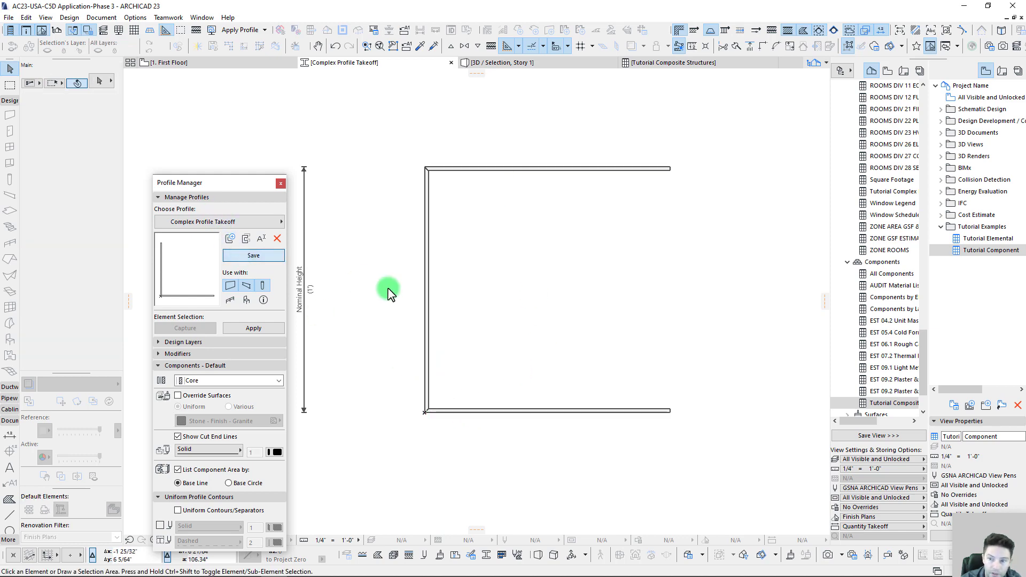
- List only the floor plan's selected wall in the Tutorial Elemental schedule and check its surface area and area
click(184, 64)
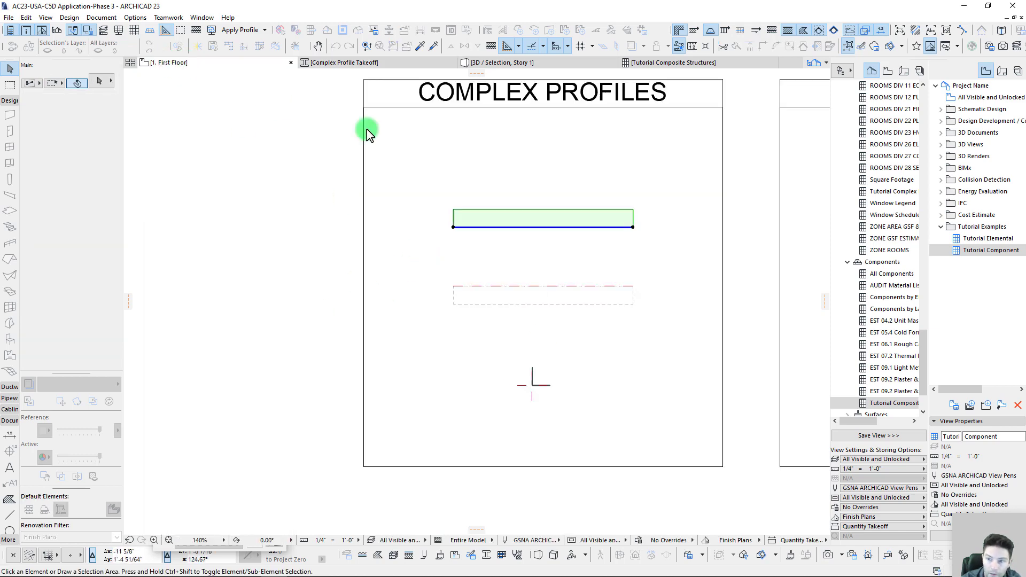
click(540, 220)
click(978, 251)
right_click(978, 238)
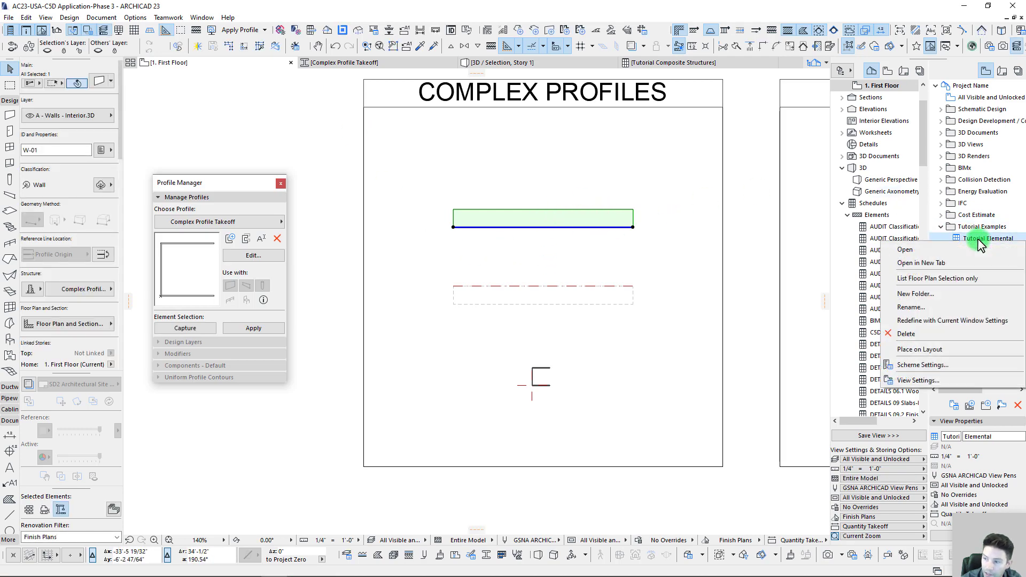
click(962, 282)
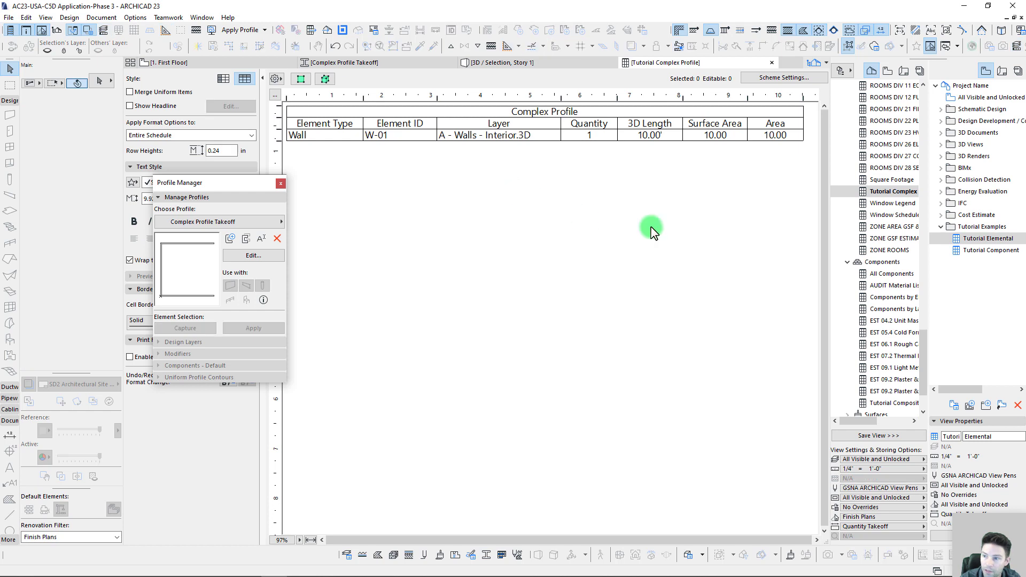
click(715, 136)
click(761, 138)
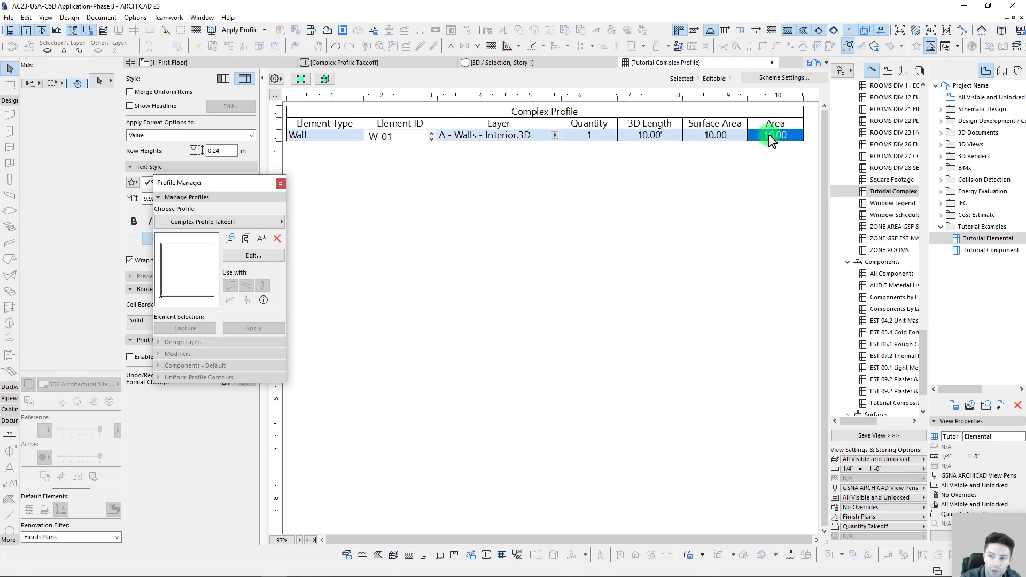
- Compare the wall's 3D length, surface area and area in the Tutorial Elemental schedule
click(665, 136)
click(701, 128)
click(703, 135)
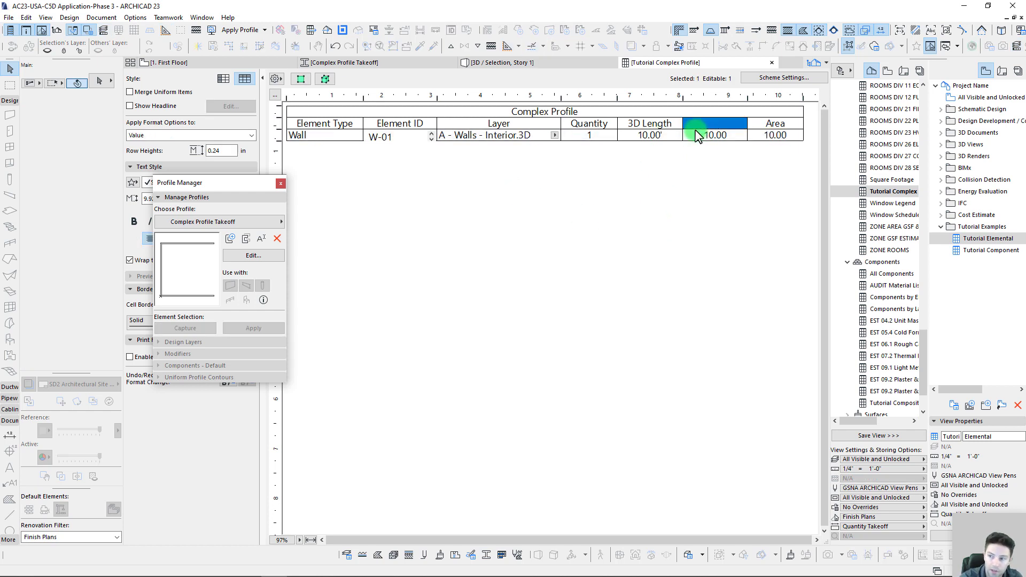
click(758, 138)
click(751, 166)
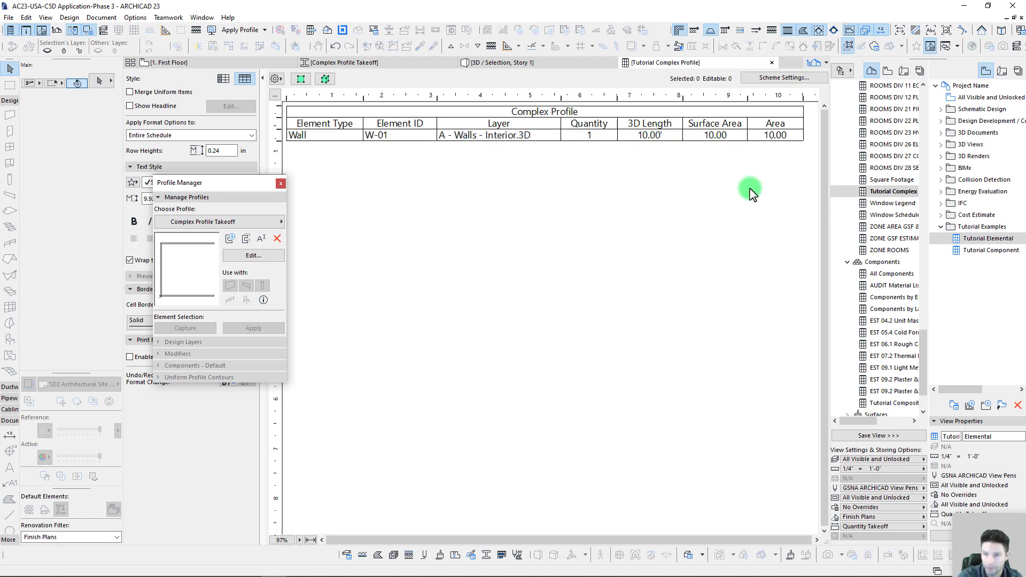
- List only the floor plan's selected wall in the Tutorial Component schedule and check its quantity and 3D length against the profile preview
click(181, 62)
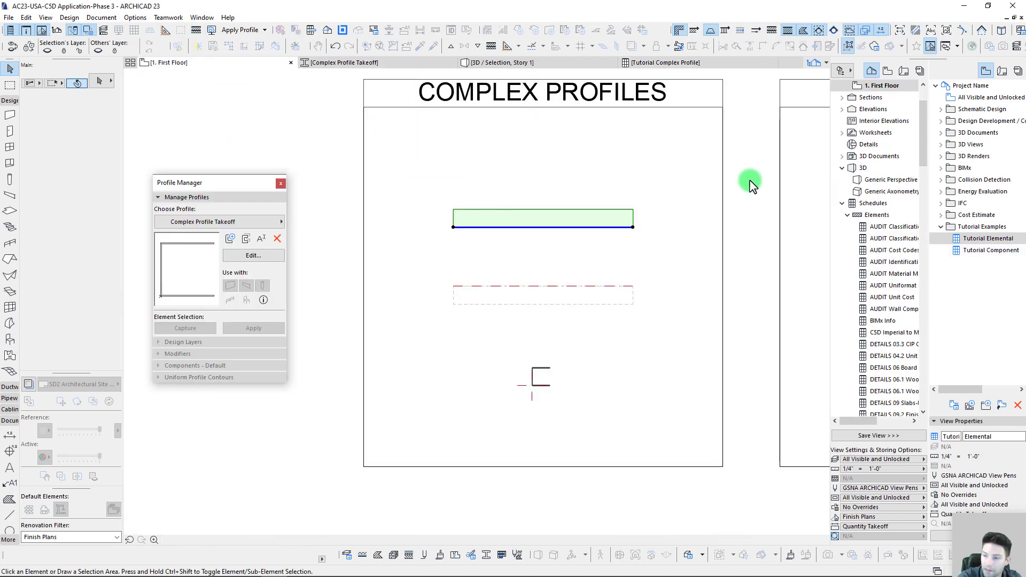
right_click(990, 251)
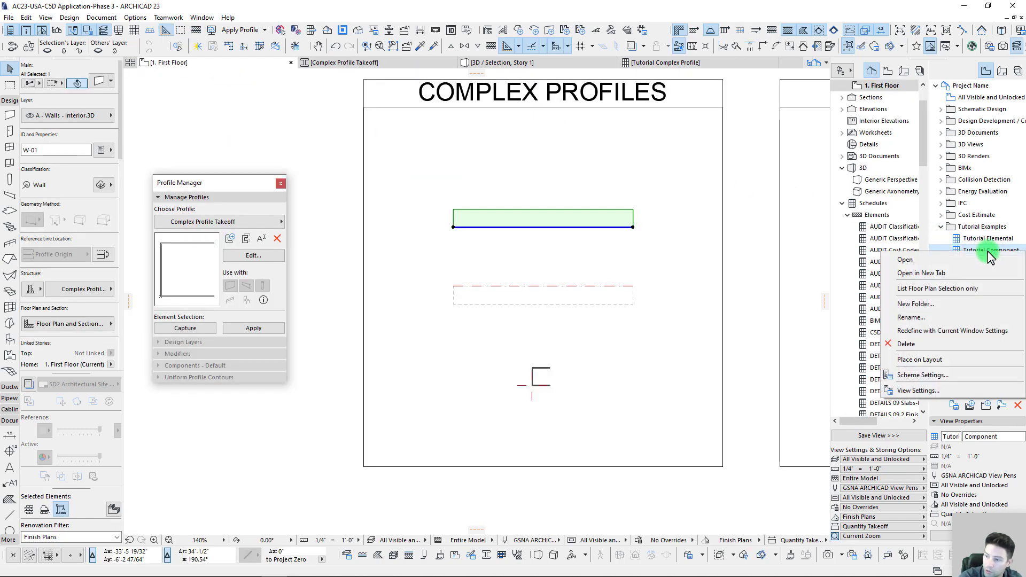
click(959, 289)
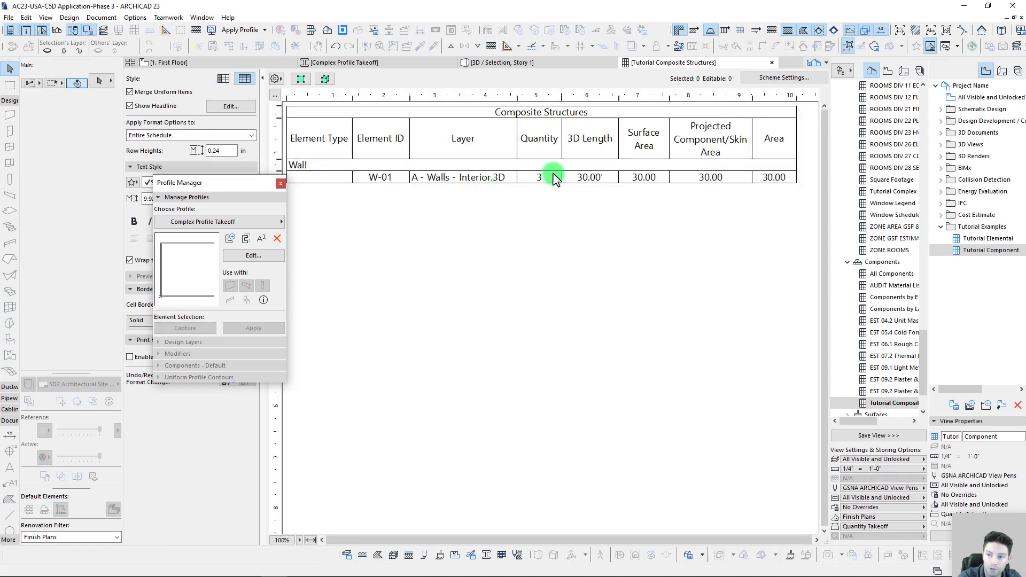
click(537, 177)
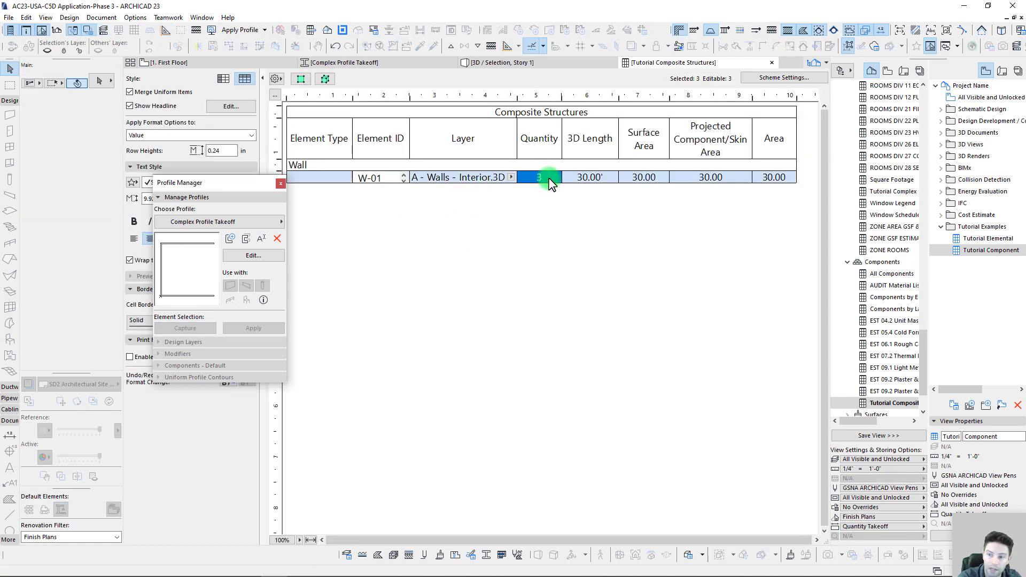
click(589, 179)
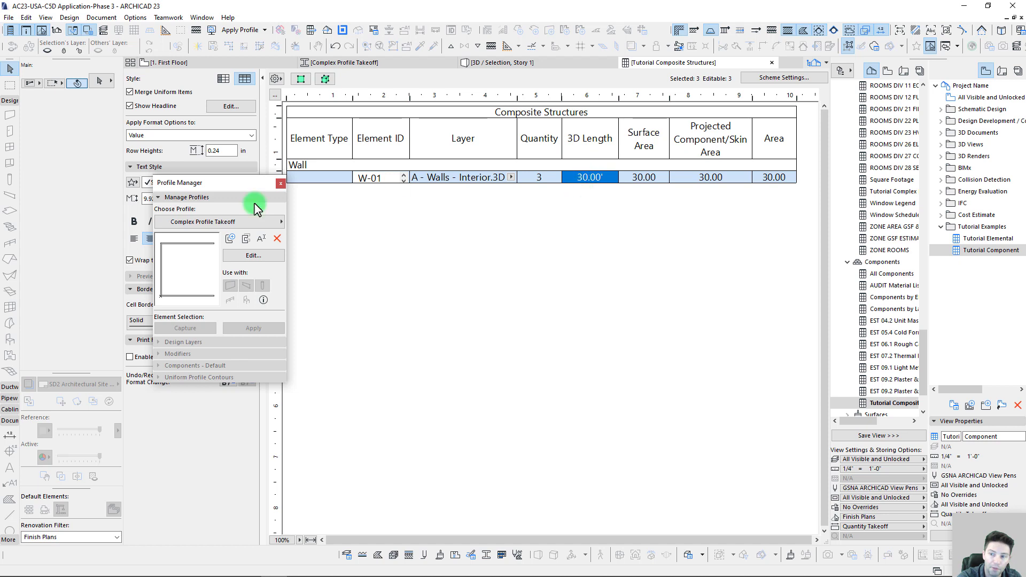
drag(216, 188, 423, 231)
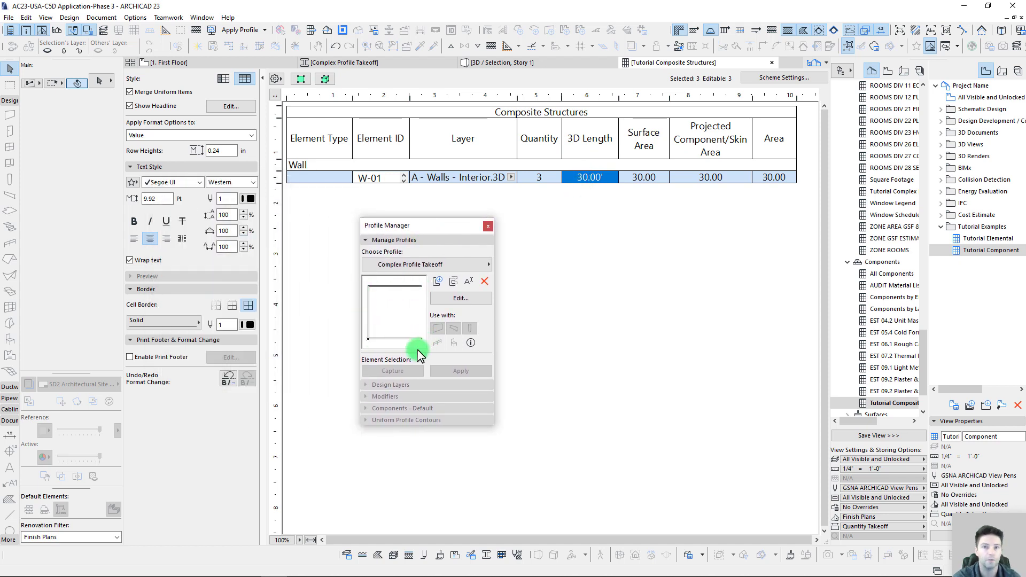
- Compare the wall components' surface area with their projected component/skin area in the schedule
click(654, 179)
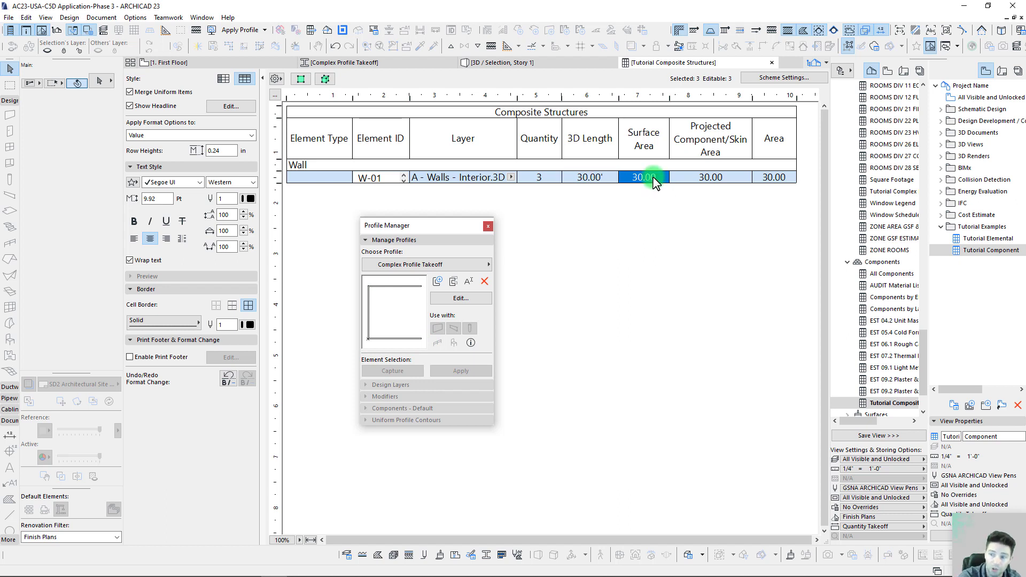
click(708, 179)
click(645, 180)
click(663, 215)
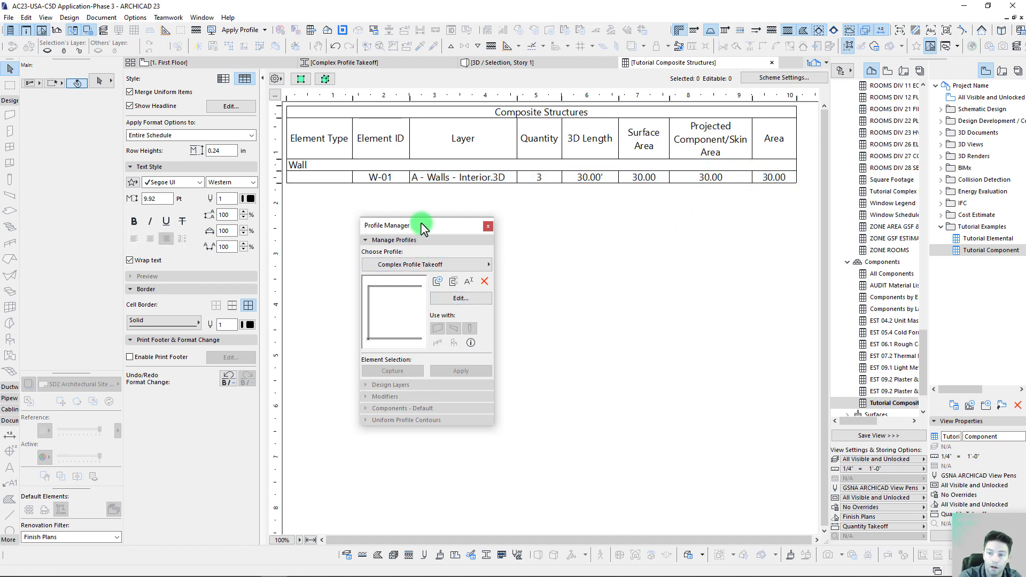
drag(423, 225, 385, 268)
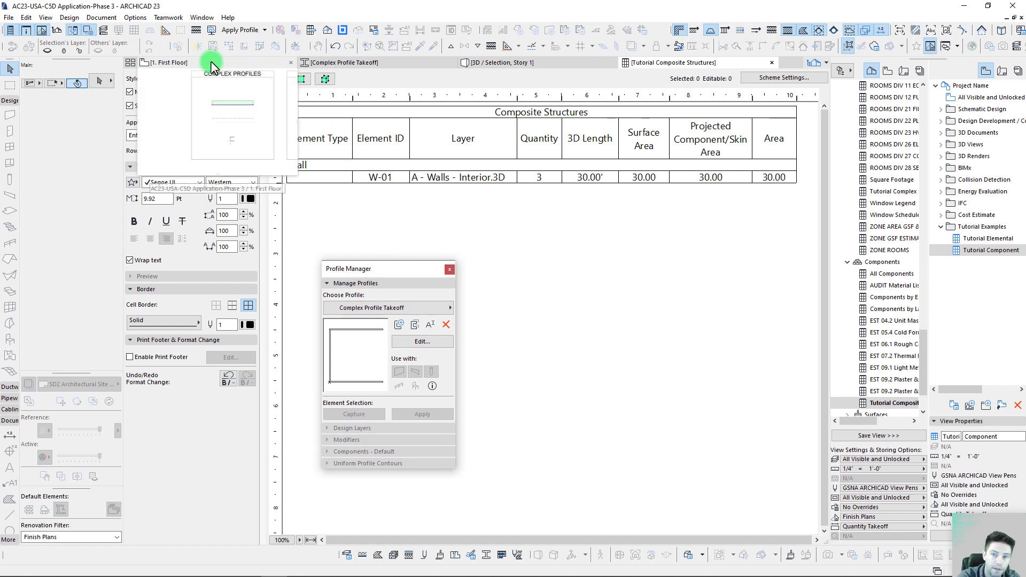
- Curve the selected wall on the First Floor plan by bowing the midpoint of its reference line upward
click(212, 65)
drag(419, 271, 273, 164)
click(570, 225)
click(370, 178)
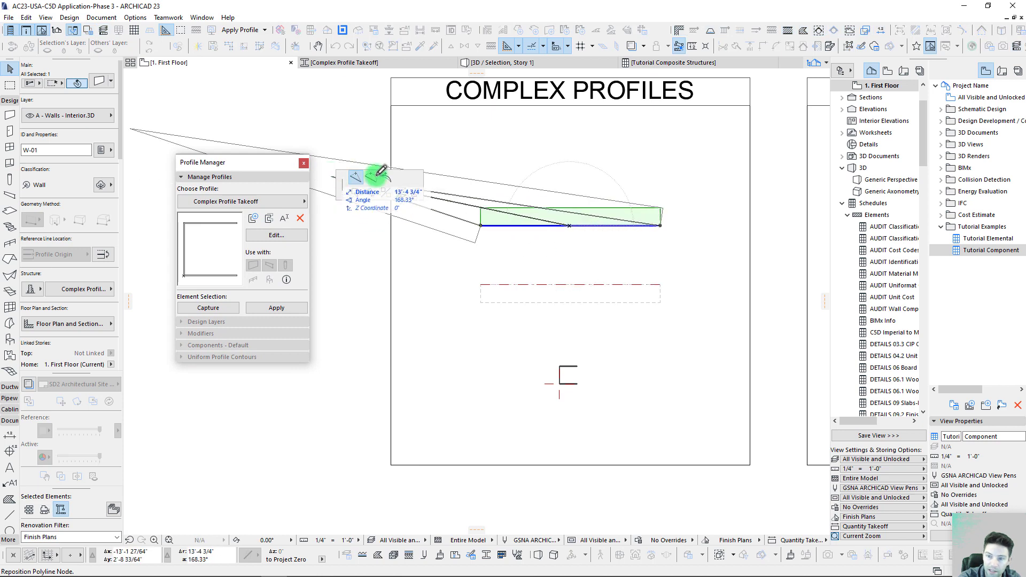
click(576, 197)
middle_drag(397, 80, 393, 112)
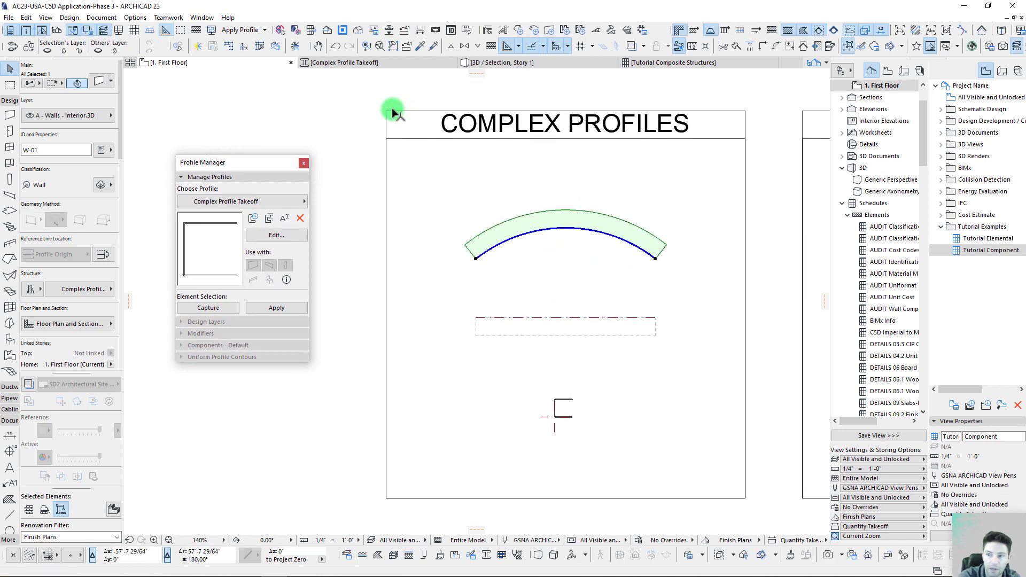
- List only the selected curved wall in the Tutorial Component schedule and turn off Merge Uniform Items
right_click(976, 258)
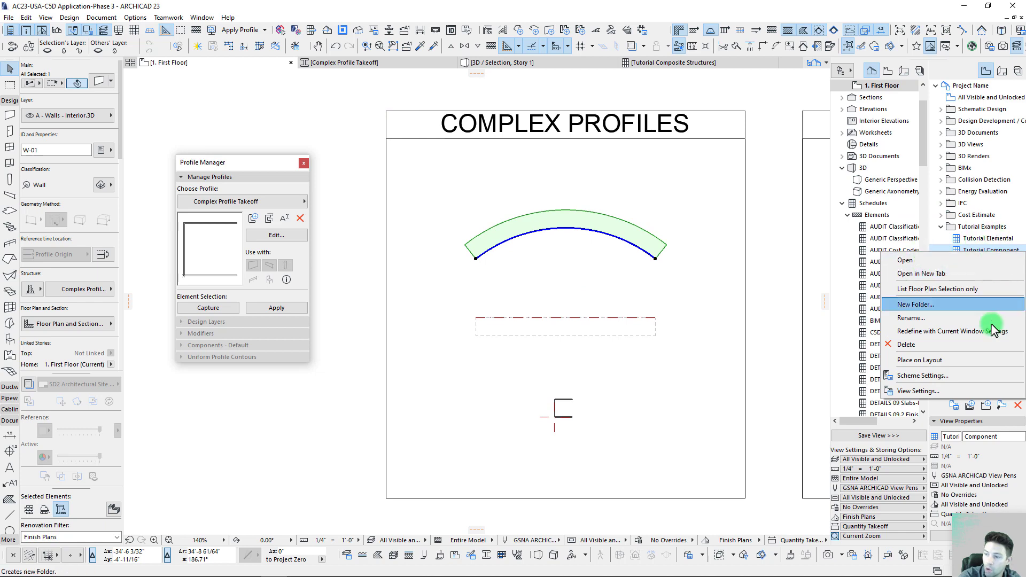
click(920, 291)
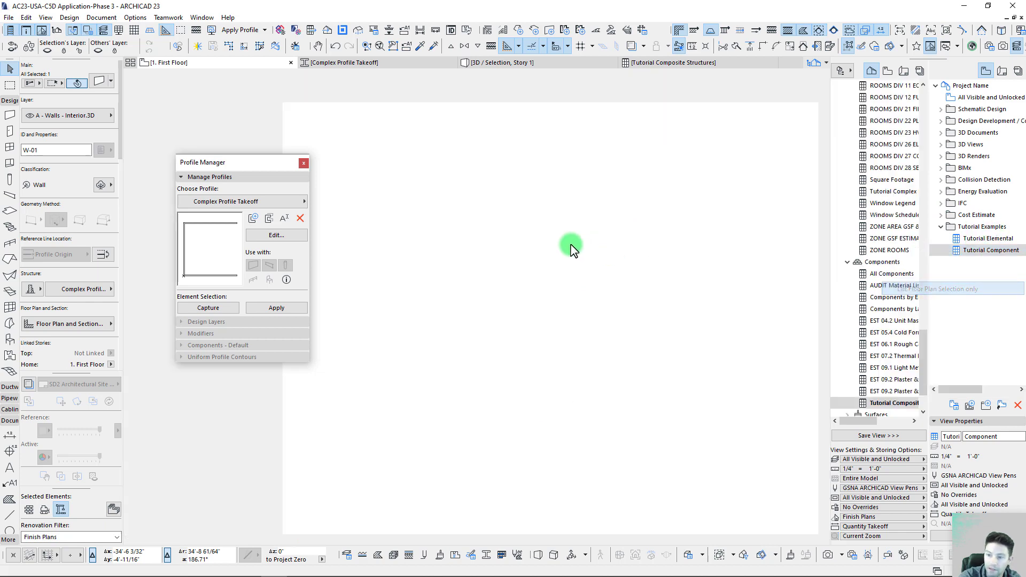
click(571, 249)
drag(250, 163, 444, 297)
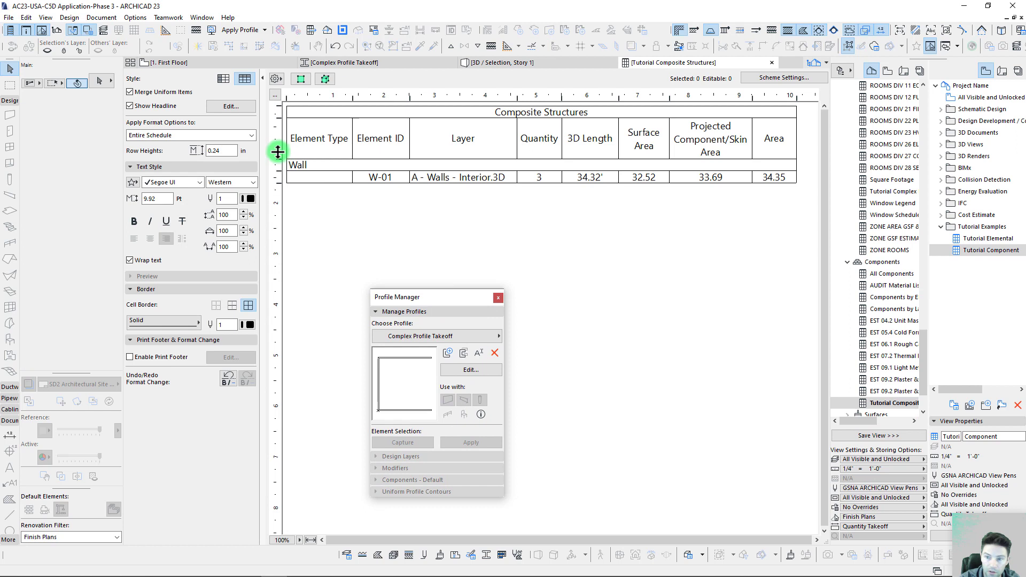
click(129, 91)
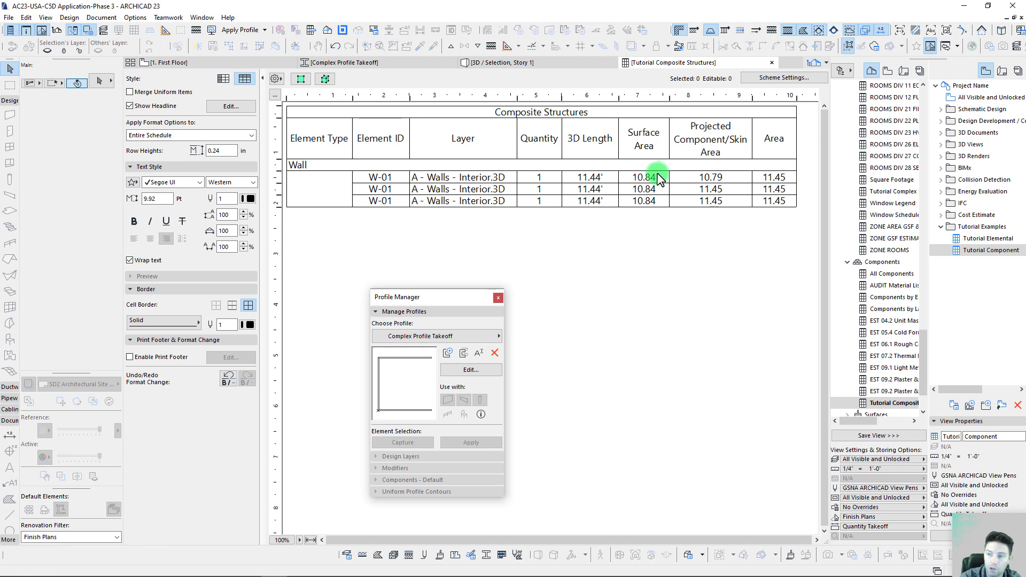
- Compare the surface area and area of the curved wall's three component rows
click(647, 201)
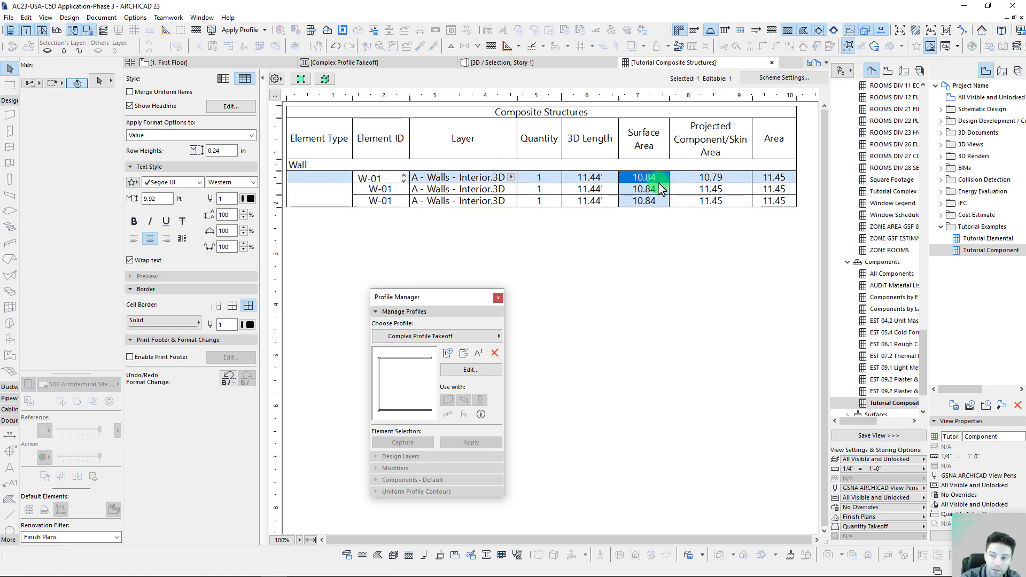
click(774, 177)
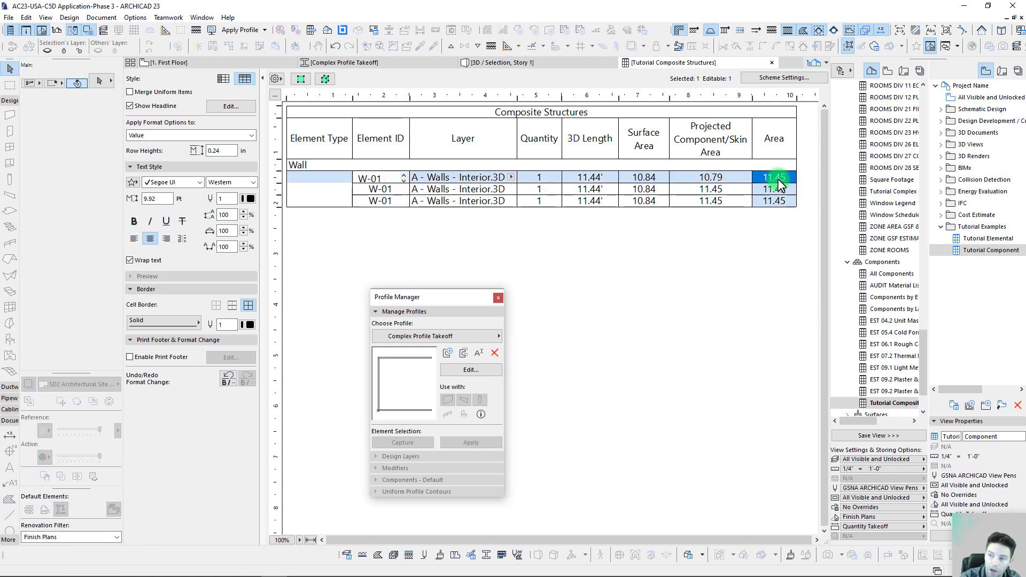
click(777, 188)
click(778, 200)
click(779, 190)
click(733, 216)
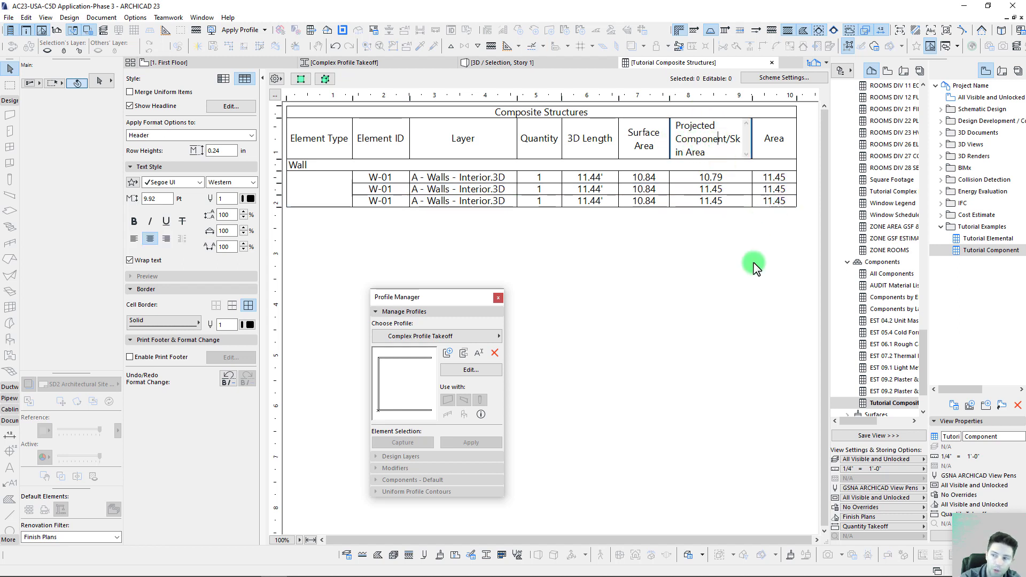
- Compare the projected component/skin area of each component row with the legs in the C-shaped profile preview
click(722, 177)
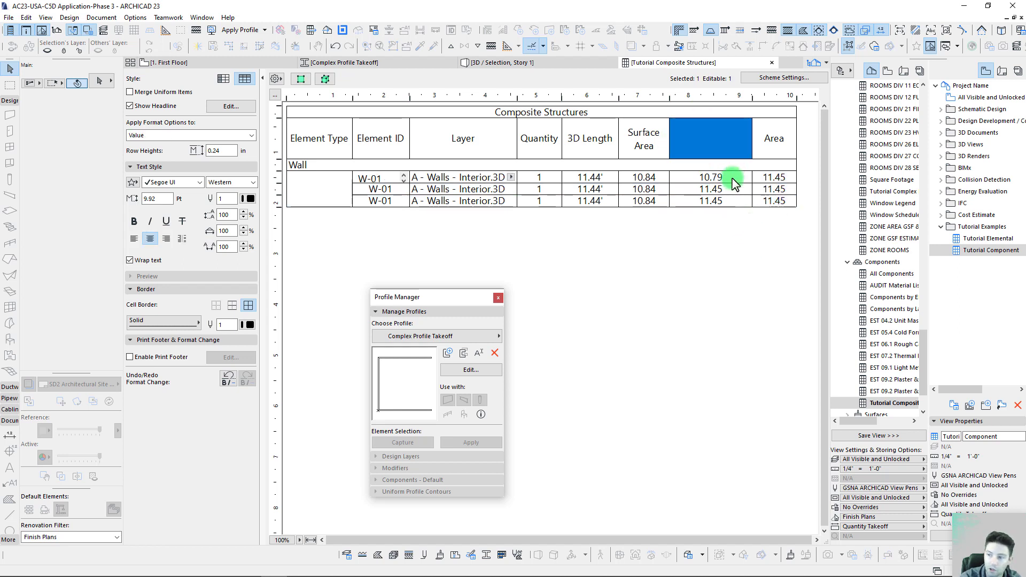
click(695, 189)
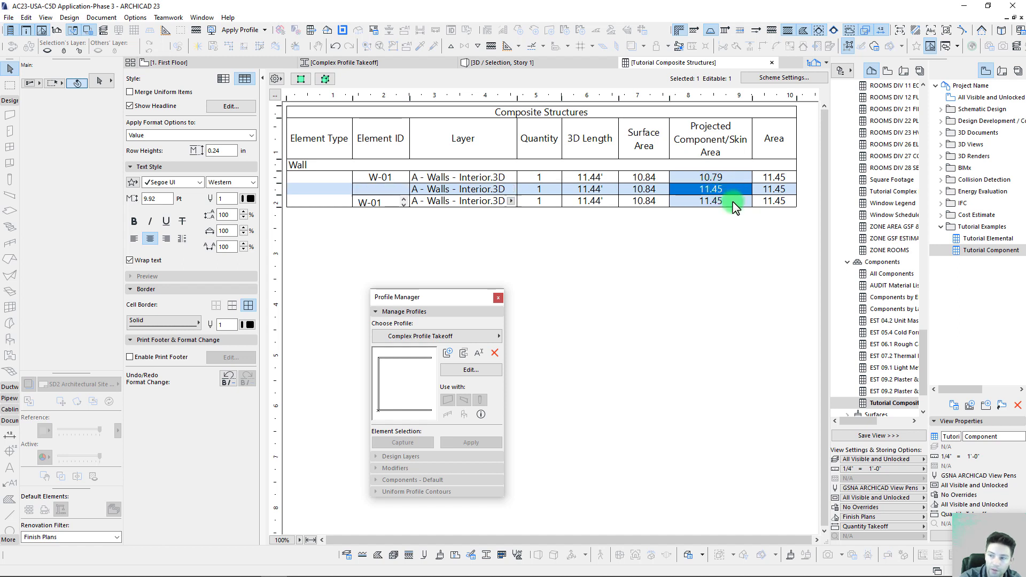
click(730, 197)
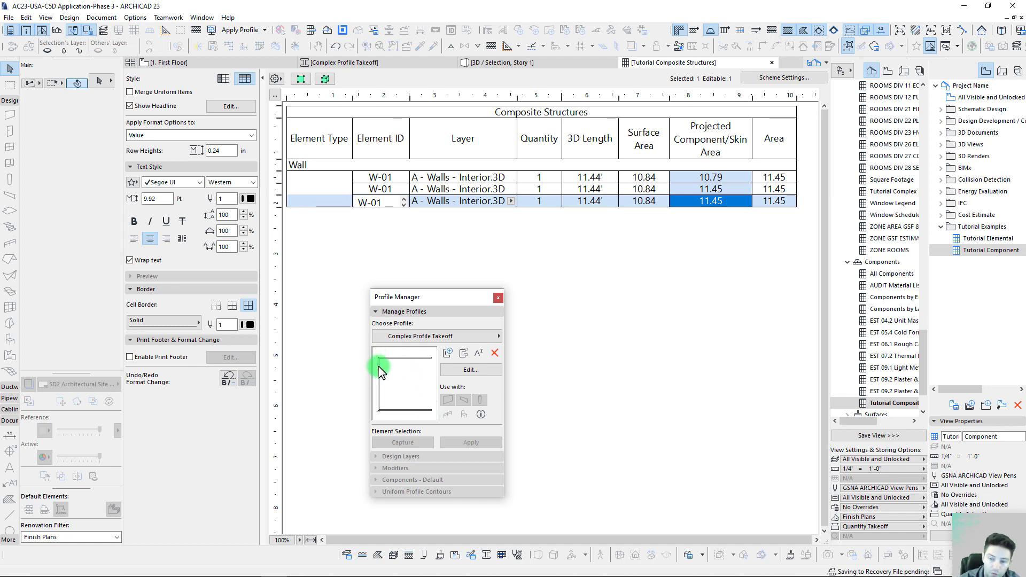
click(729, 178)
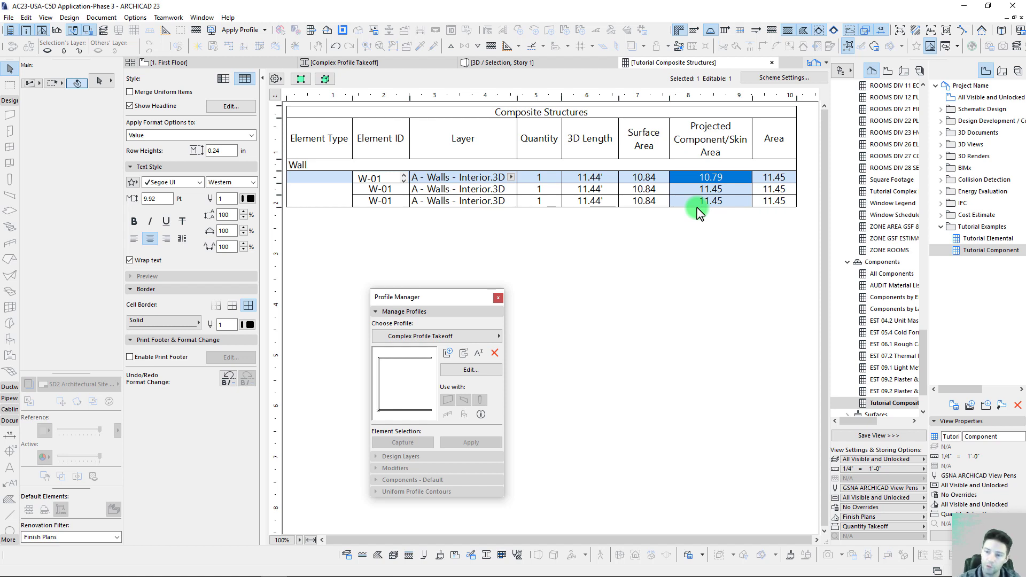
drag(467, 297, 455, 240)
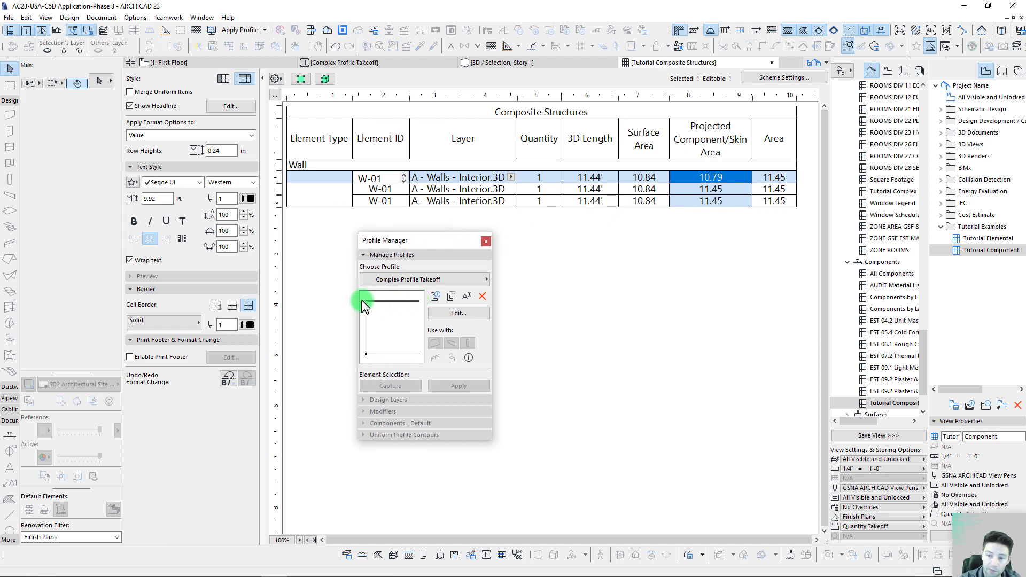
- Examine the Surface Area and Projected Component/Skin Area headings and leave the schedule's headers unedited
click(689, 140)
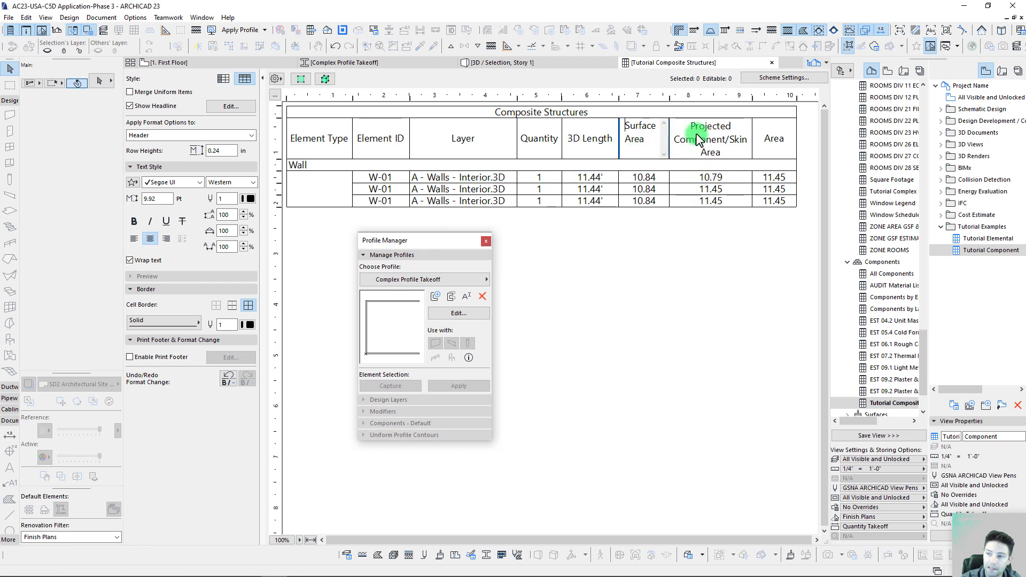
click(694, 140)
triple_click(690, 128)
click(727, 272)
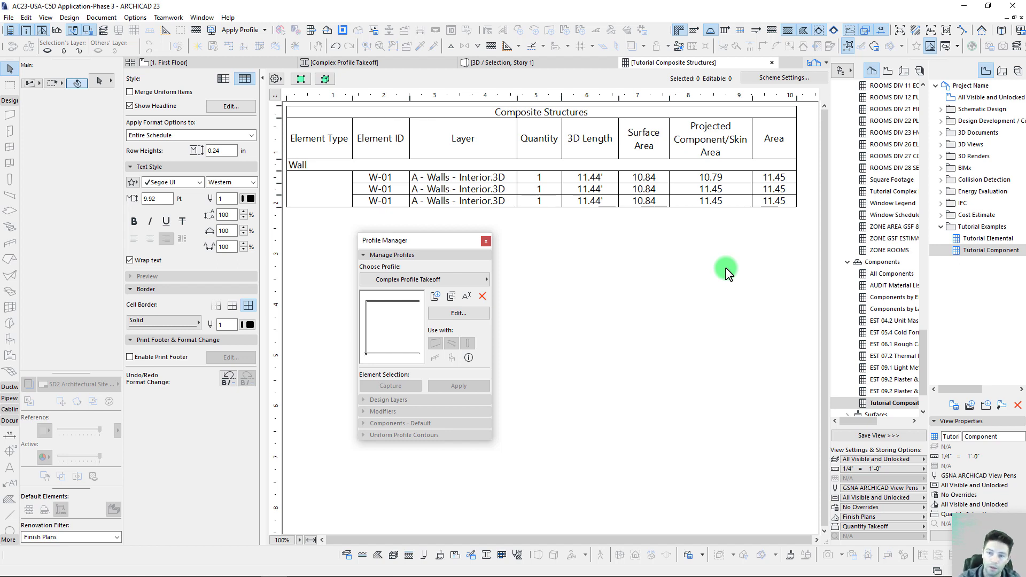
drag(457, 239, 518, 267)
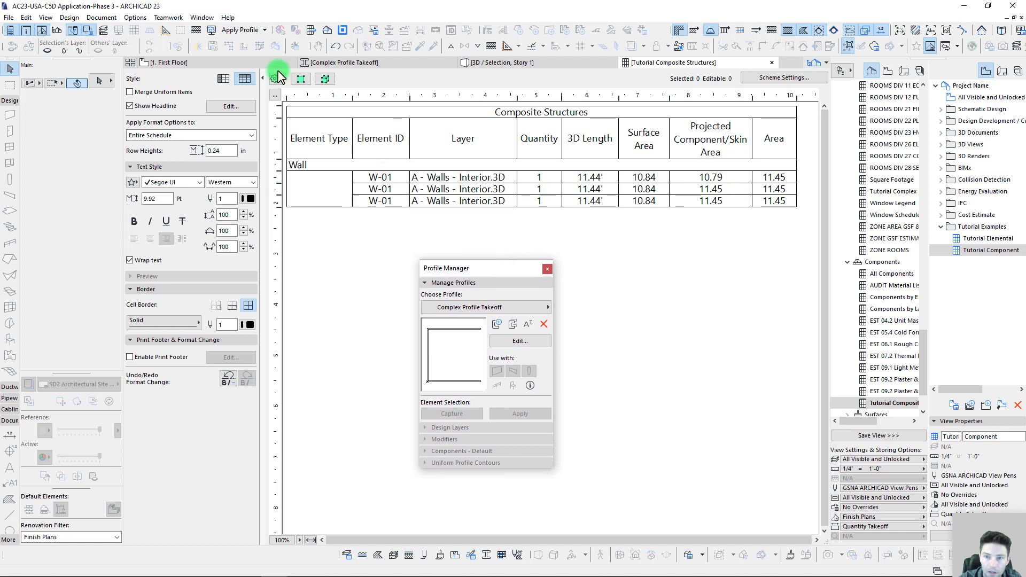
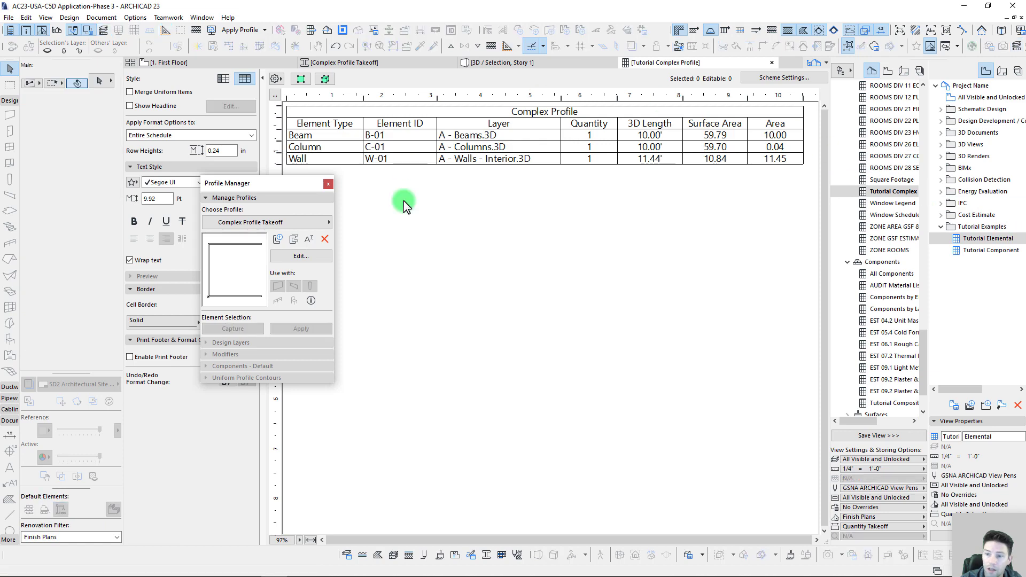
- Open the full Tutorial Elemental schedule and compare the 3D lengths of the beam, column and curved wall
click(650, 136)
click(661, 147)
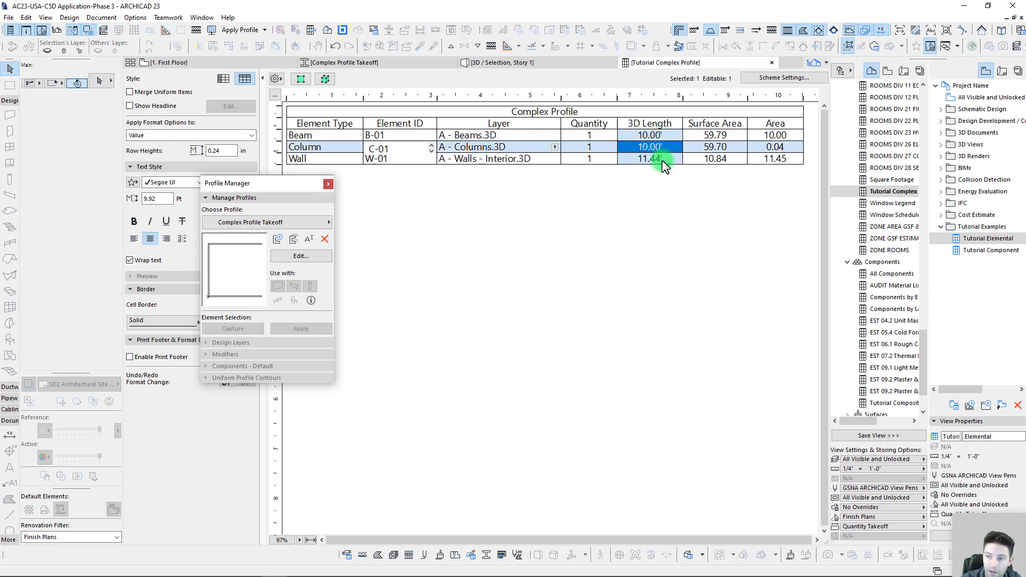
click(664, 159)
click(326, 161)
click(660, 158)
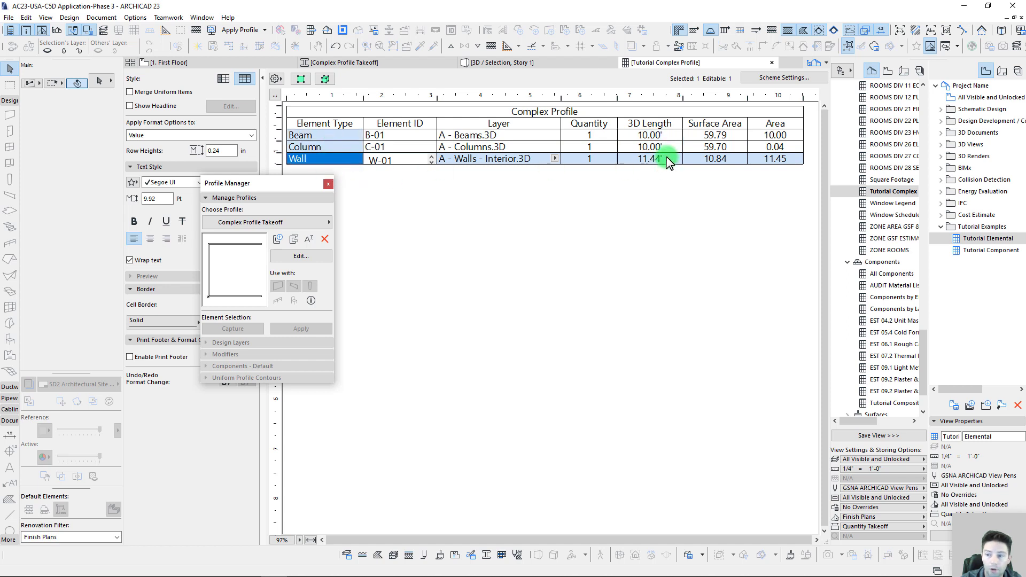
click(636, 161)
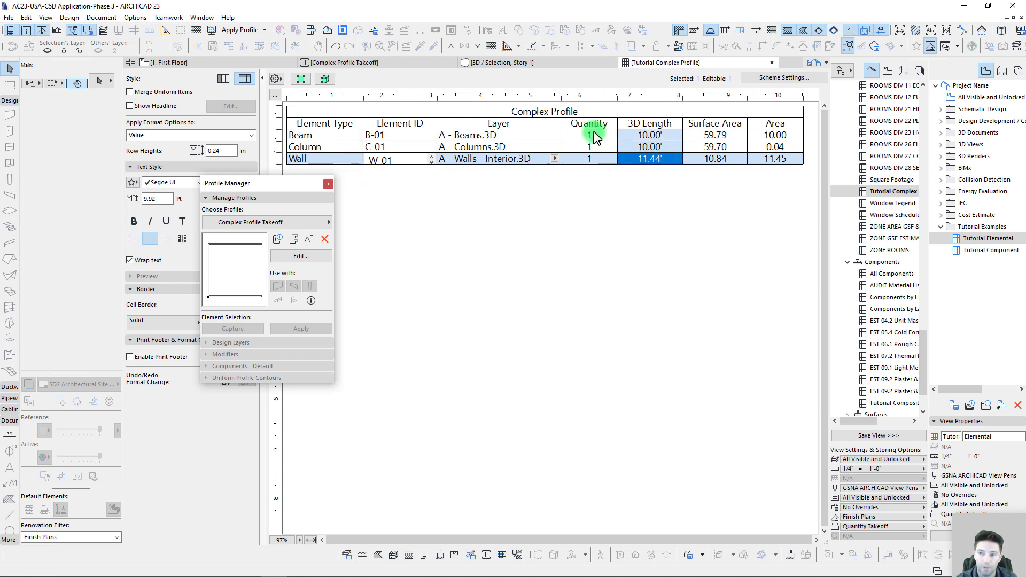
- Return the curved wall to a straight one on the First Floor plan and select the wall, beam and column
click(171, 62)
key(ctrl+a)
click(553, 198)
drag(553, 222, 385, 190)
click(384, 191)
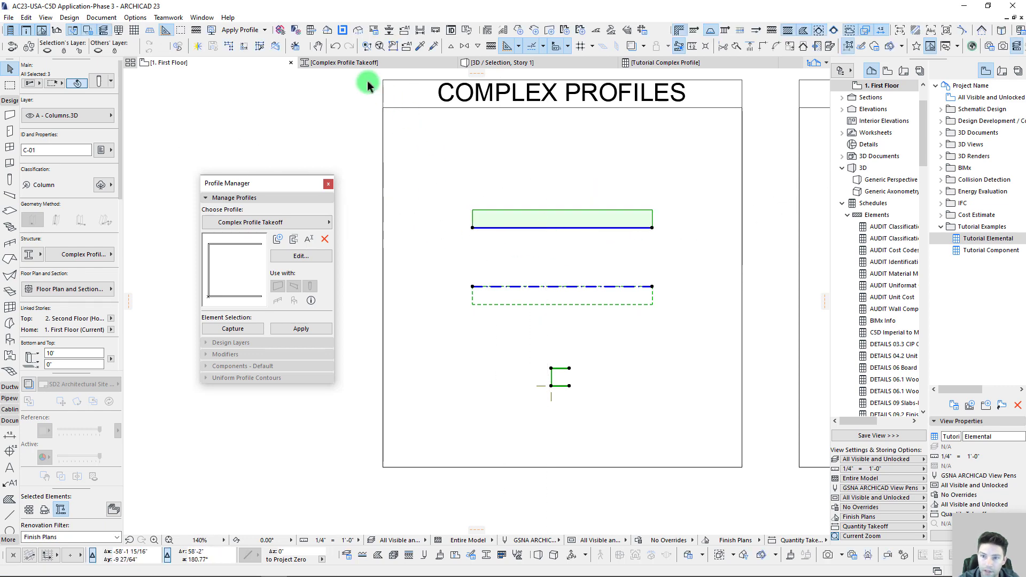
- List only the selected wall, beam and column in the Tutorial Elemental schedule and check their 3D lengths
right_click(950, 266)
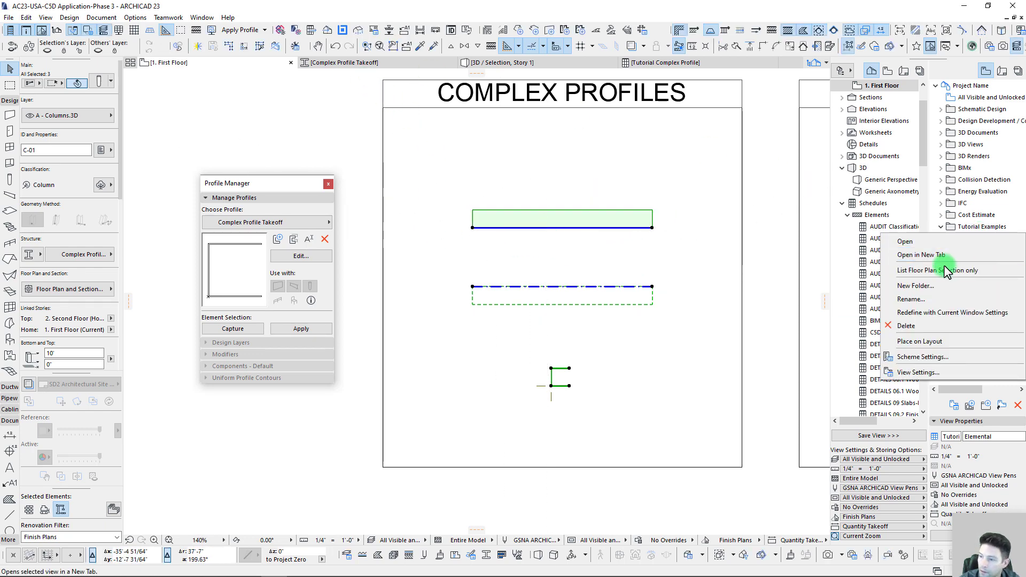
click(908, 270)
click(649, 135)
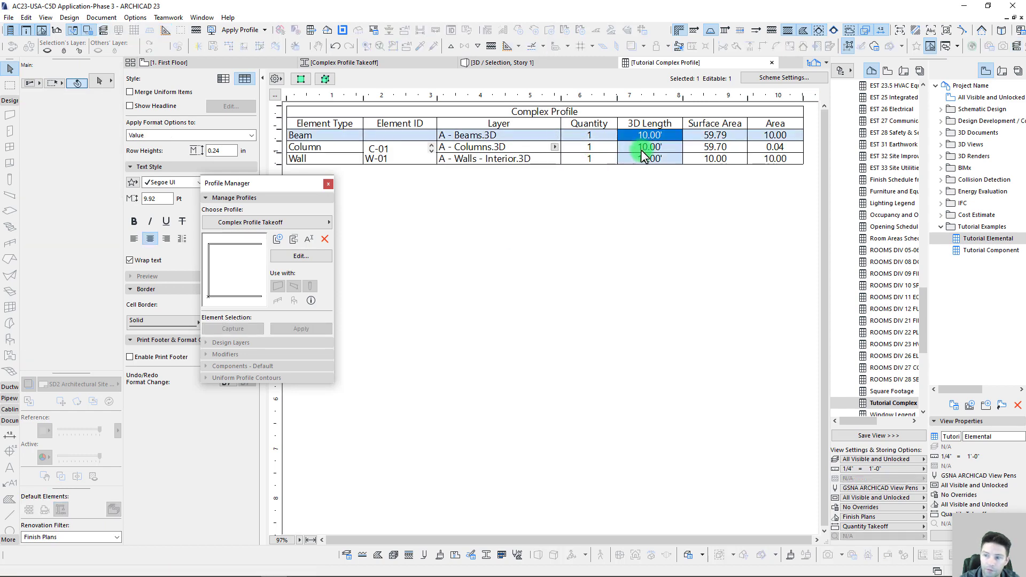
- Compare the beam, column and wall values for 3D Length, Surface Area and Area in the Tutorial Elemental schedule
click(638, 159)
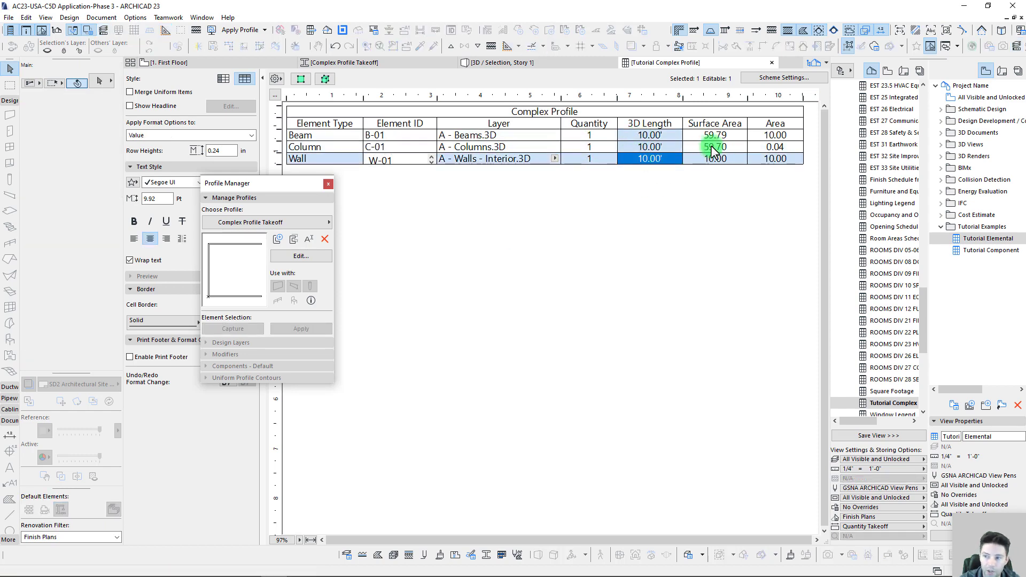
click(713, 135)
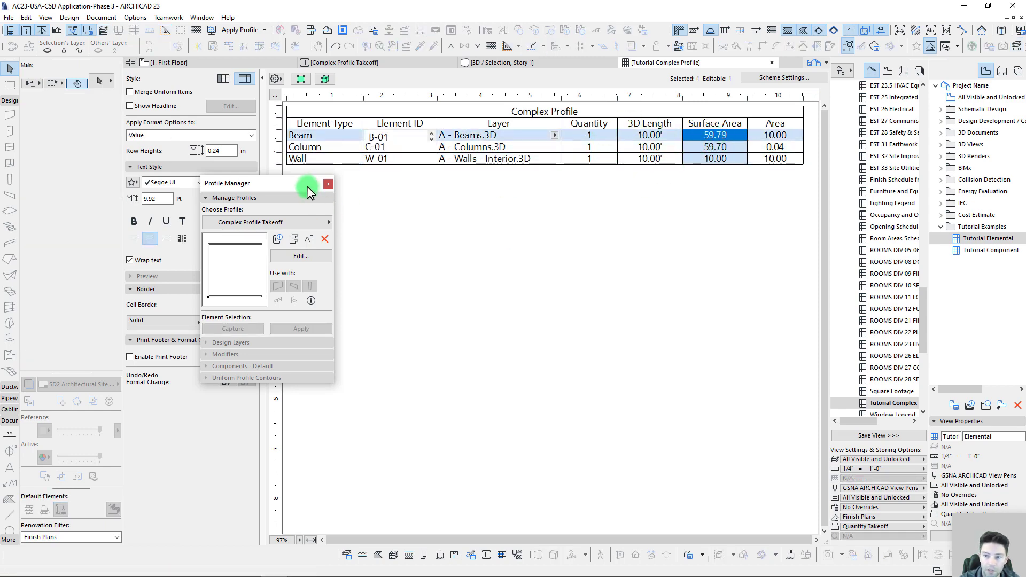
drag(306, 187, 485, 239)
click(717, 159)
click(769, 158)
click(706, 160)
click(324, 148)
click(722, 147)
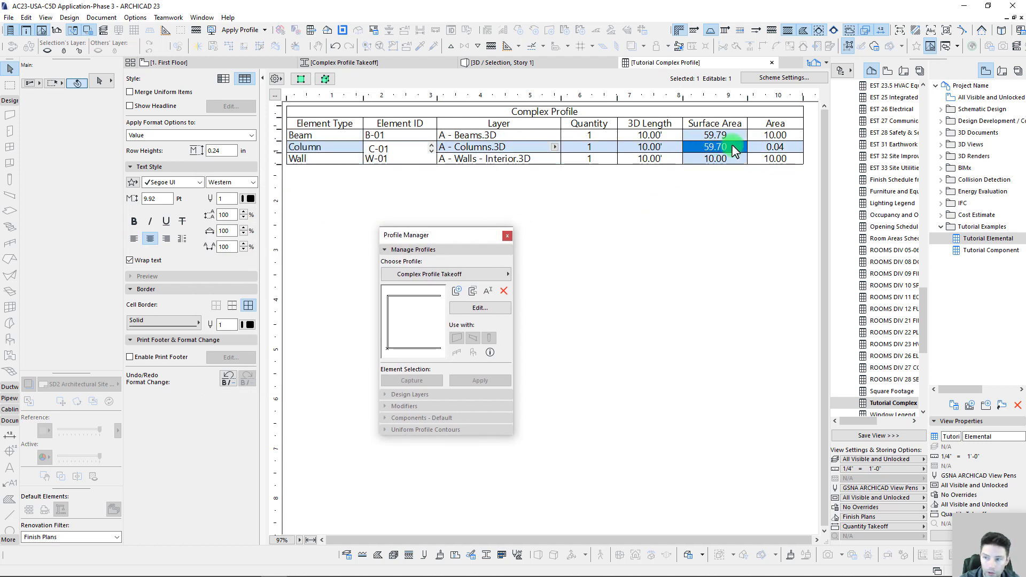
click(760, 150)
click(705, 148)
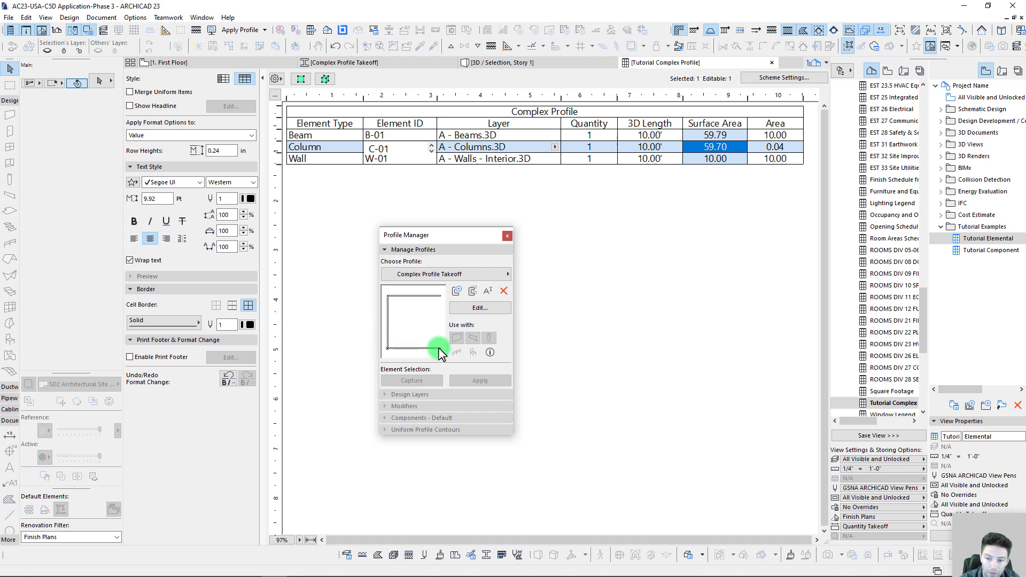
drag(434, 237, 376, 214)
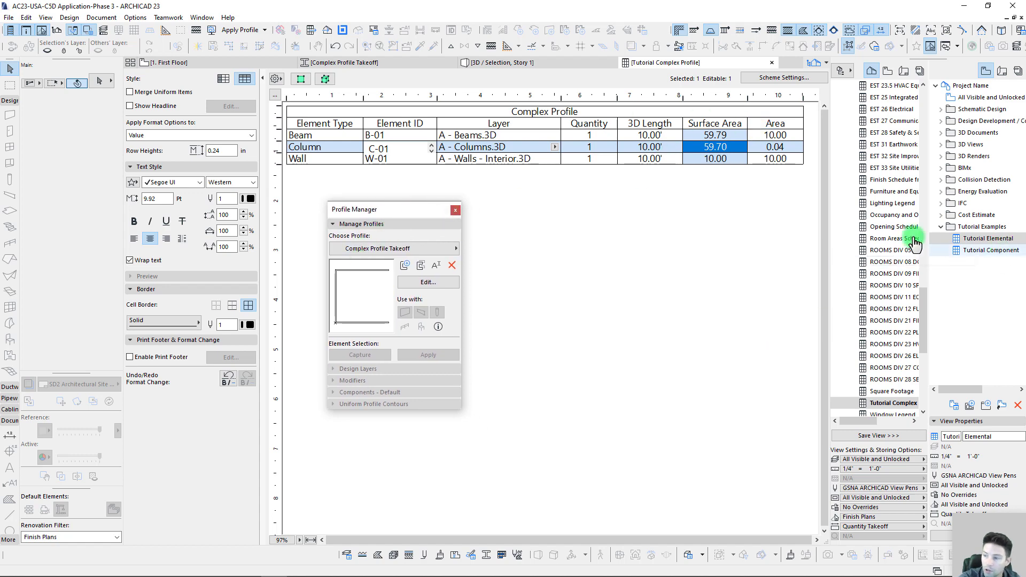
- List only the wall, beam and column selected on the First Floor plan in the Tutorial Component schedule
click(230, 64)
click(989, 250)
right_click(989, 250)
click(935, 287)
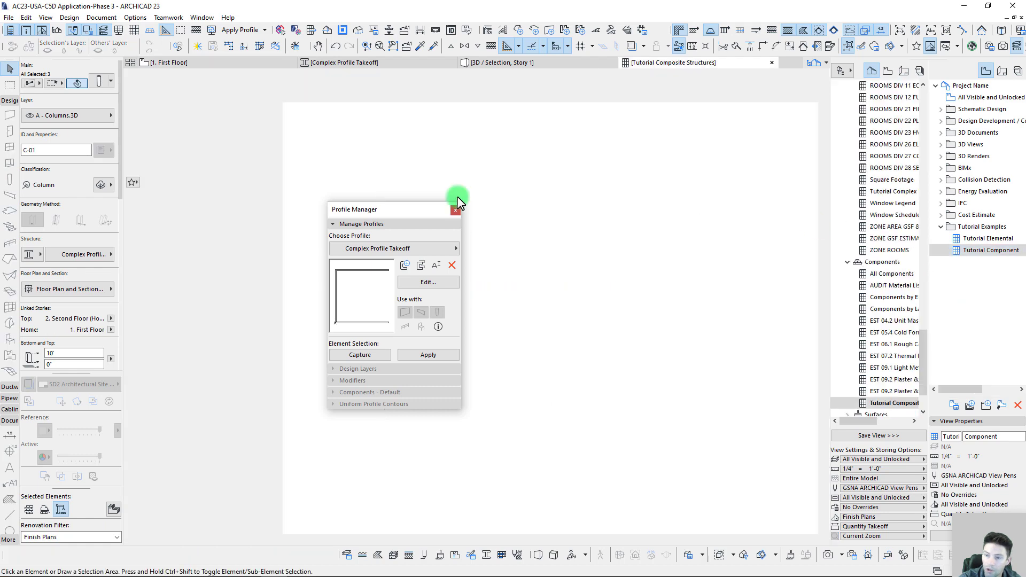
drag(452, 209, 459, 276)
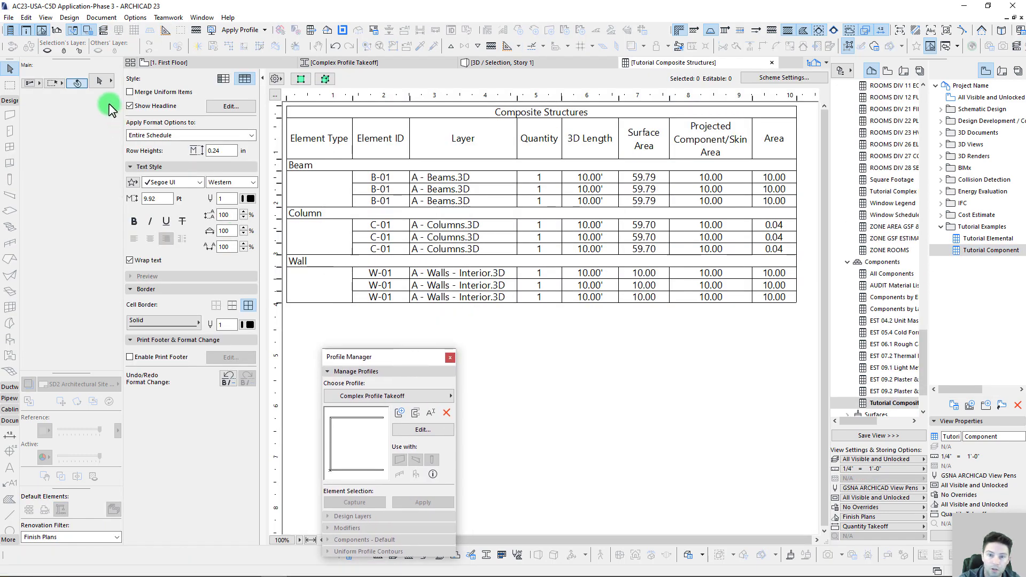
- Merge the schedule's uniform items and check the Projected Component/Skin Area of the beam, column and wall
click(130, 91)
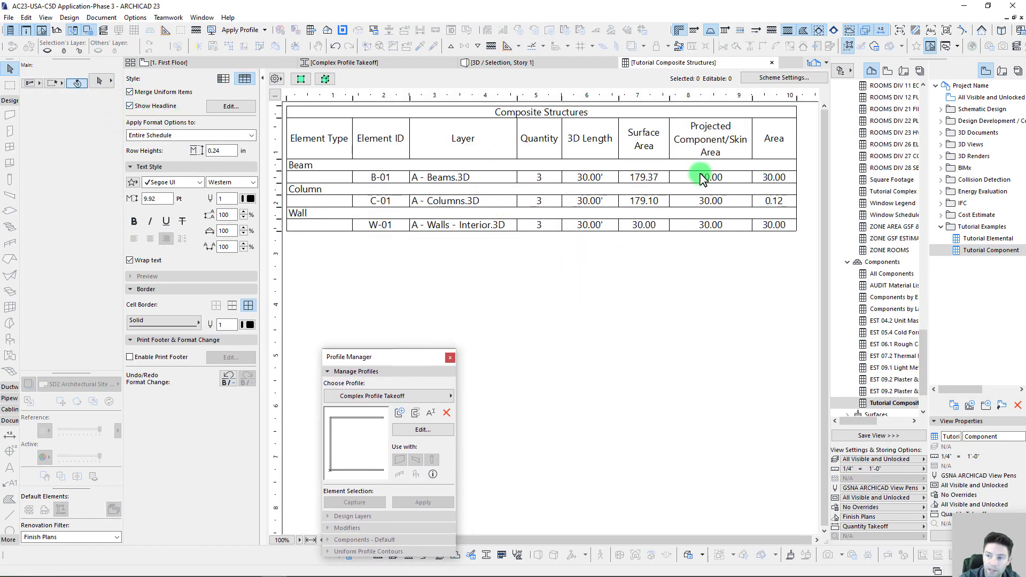
drag(702, 182, 714, 229)
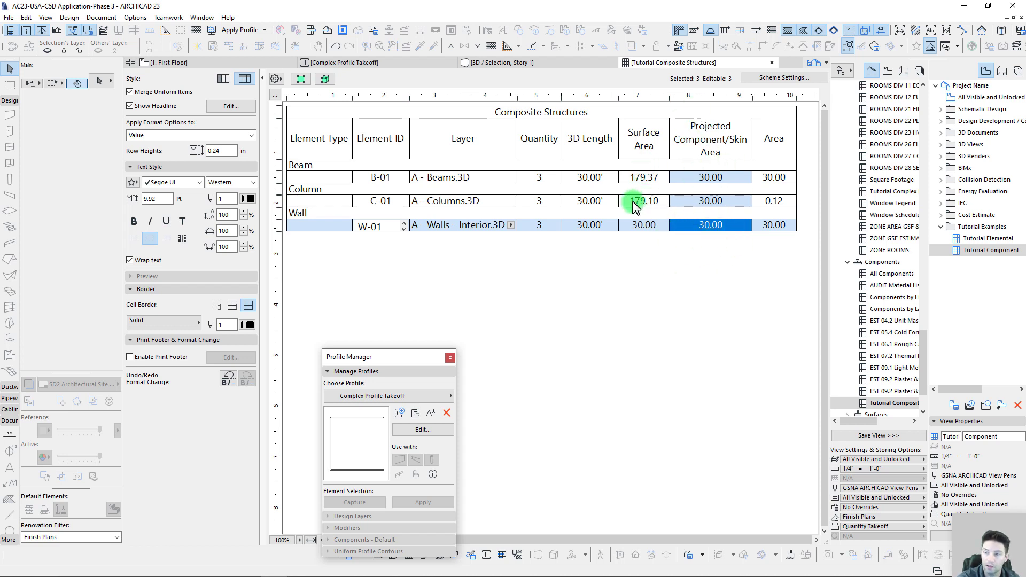
drag(420, 357, 494, 260)
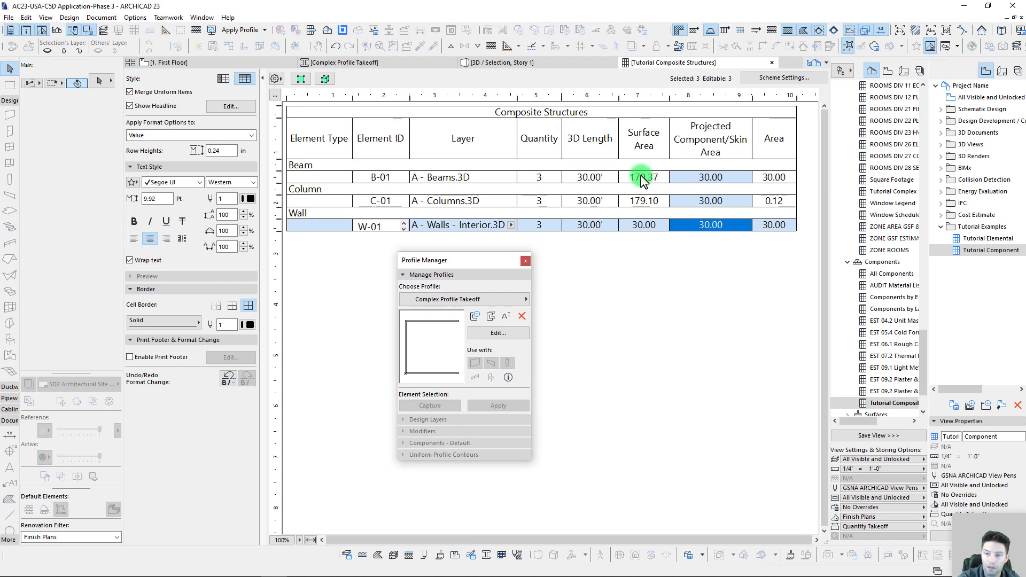
- Compare the merged beam and column surface areas with the beam's Projected Component/Skin Area
click(644, 179)
click(645, 201)
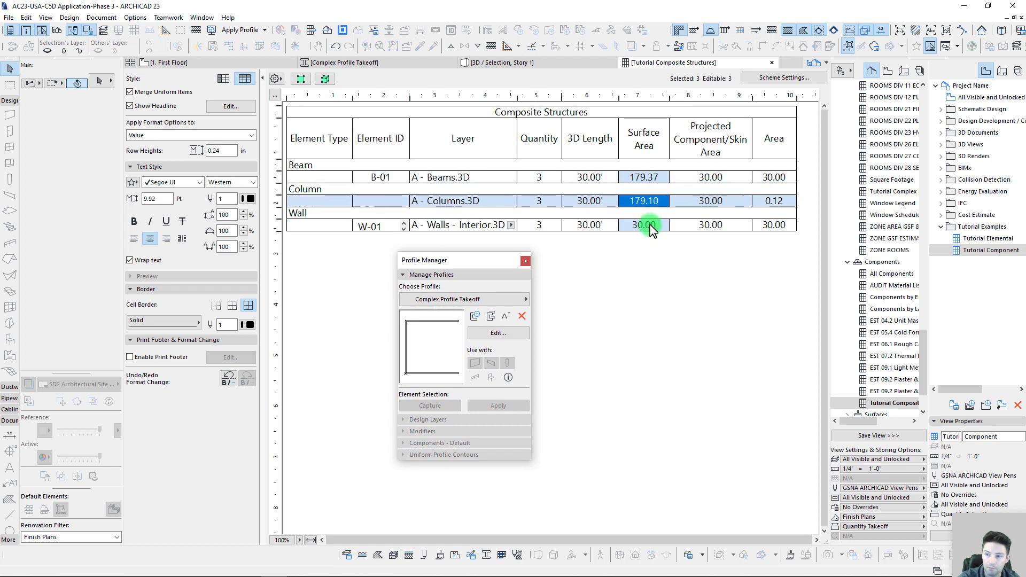
click(645, 177)
click(710, 178)
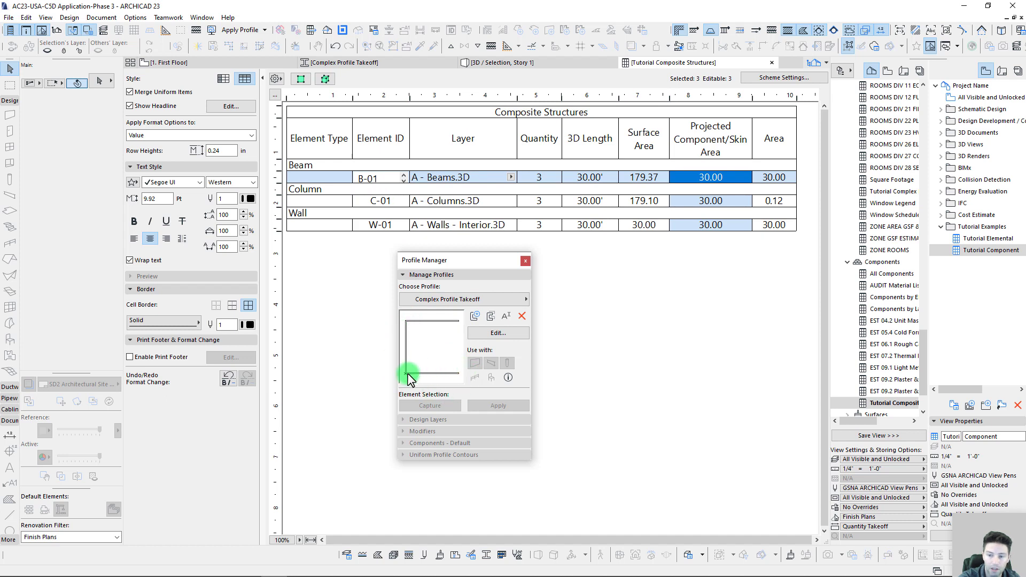
click(641, 179)
click(639, 202)
click(637, 178)
click(634, 182)
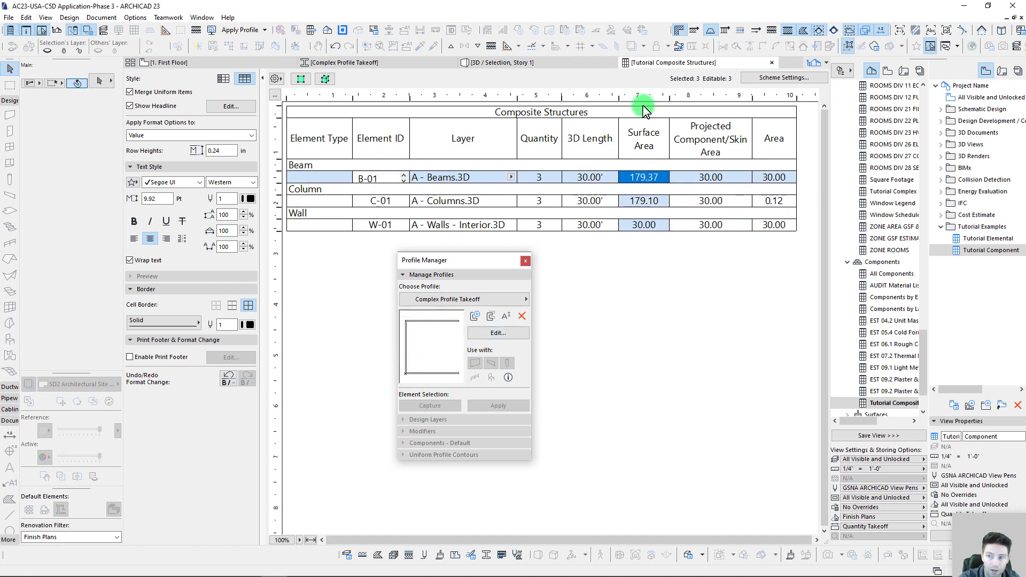
- Unmerge the uniform items to check the surface area of each beam component, and merge them again
click(130, 91)
click(640, 179)
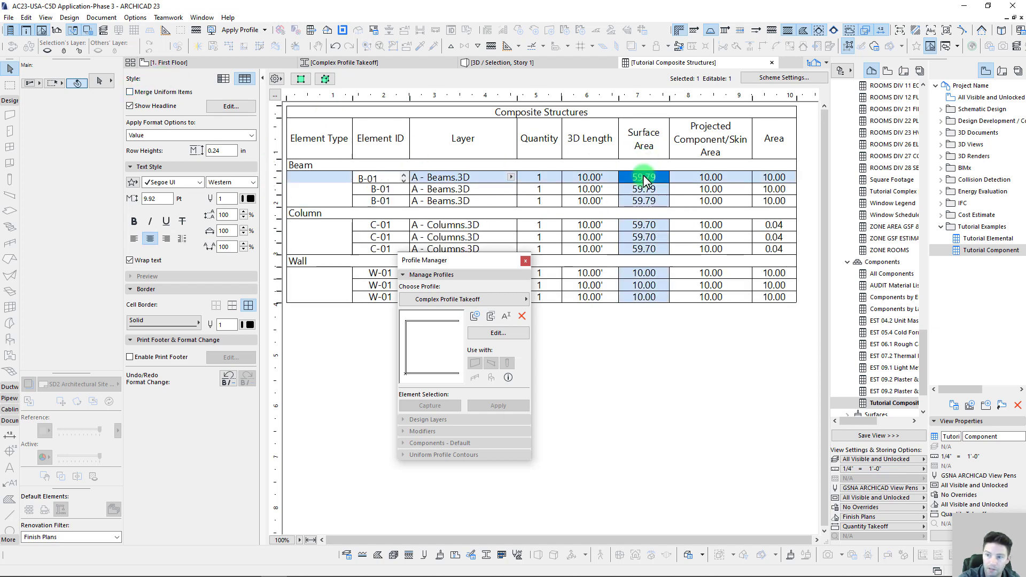
click(646, 188)
key(Down)
click(649, 188)
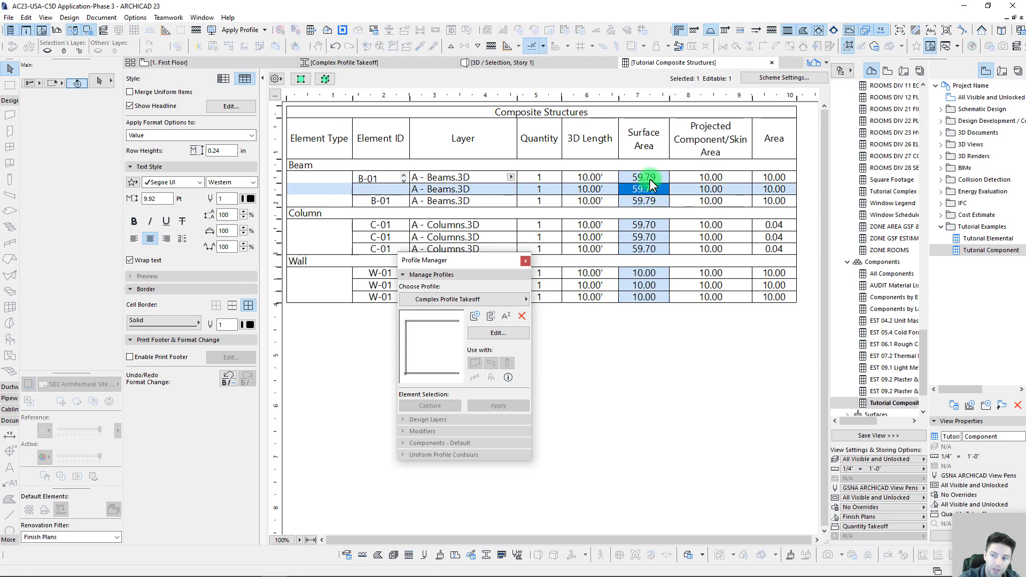
click(649, 178)
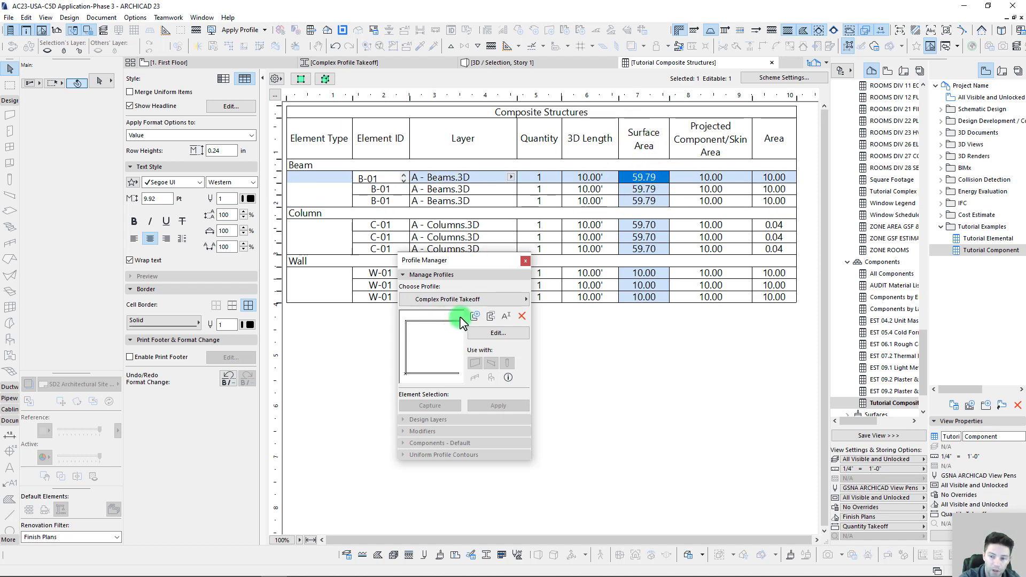
click(653, 193)
click(658, 201)
click(129, 92)
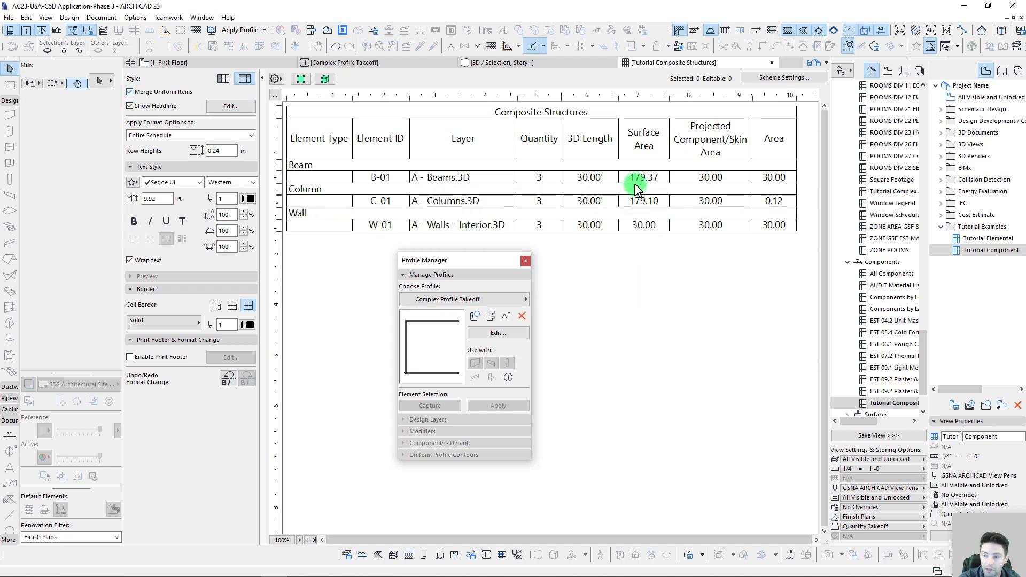
- Compare the Surface Area, Projected Component/Skin Area and Area columns across the merged beam, column and wall rows
click(643, 178)
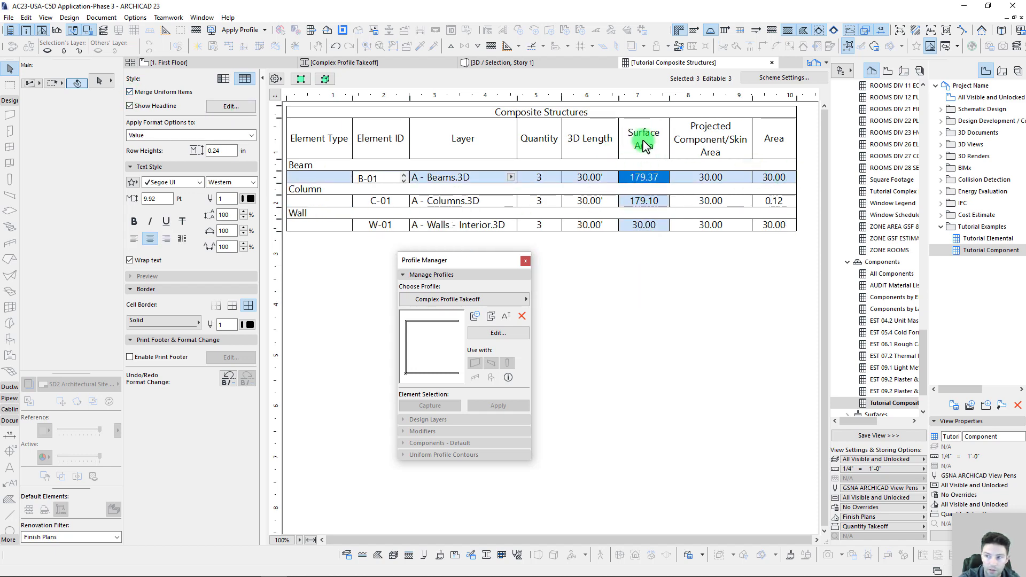
click(724, 180)
click(716, 203)
click(716, 225)
click(785, 179)
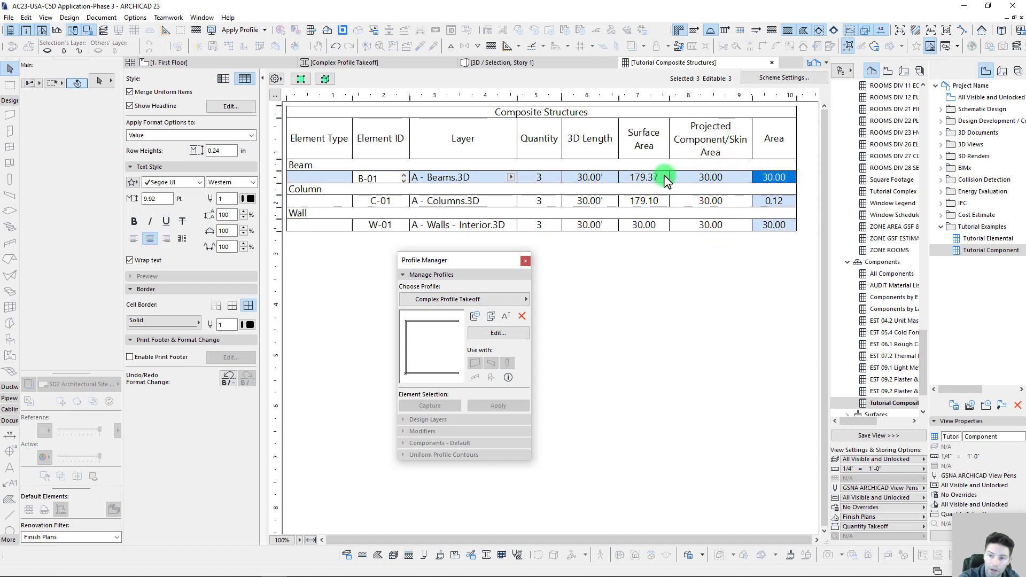
click(765, 225)
- Check the Projected Component/Skin Area of each element against the Area values of the beam and wall
click(718, 228)
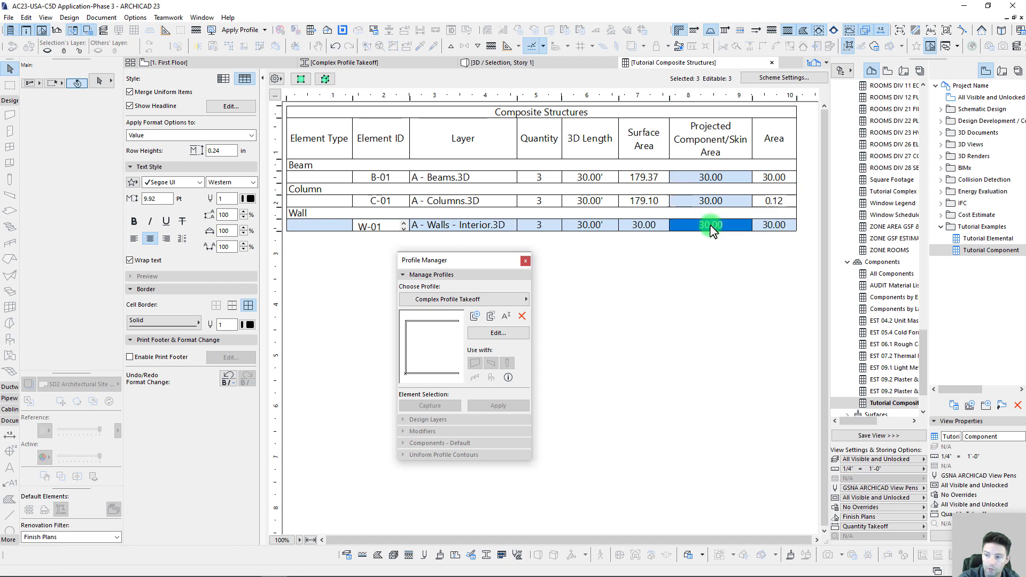
click(716, 177)
click(702, 232)
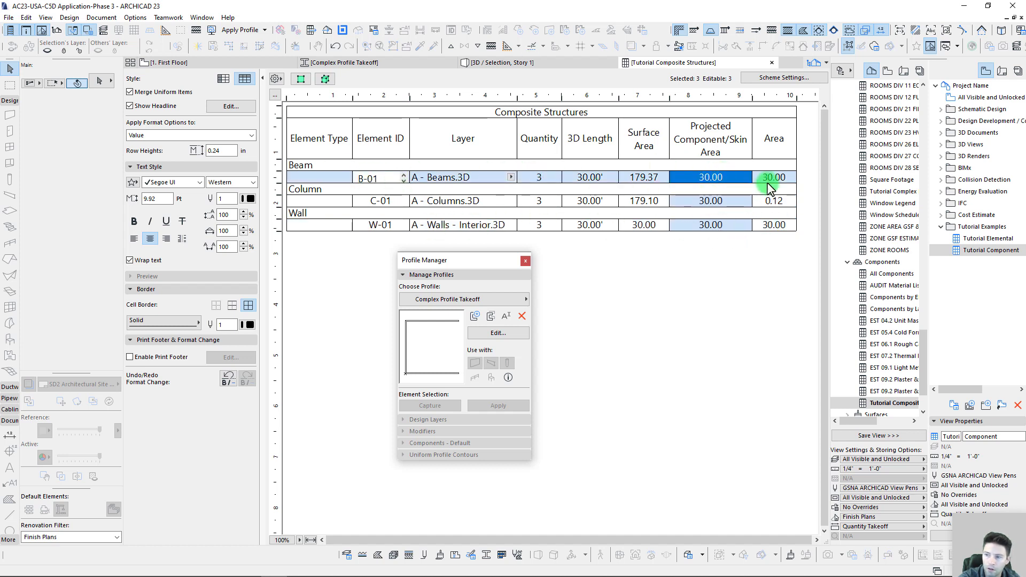
click(769, 181)
click(775, 227)
click(714, 228)
click(717, 206)
click(722, 179)
click(717, 203)
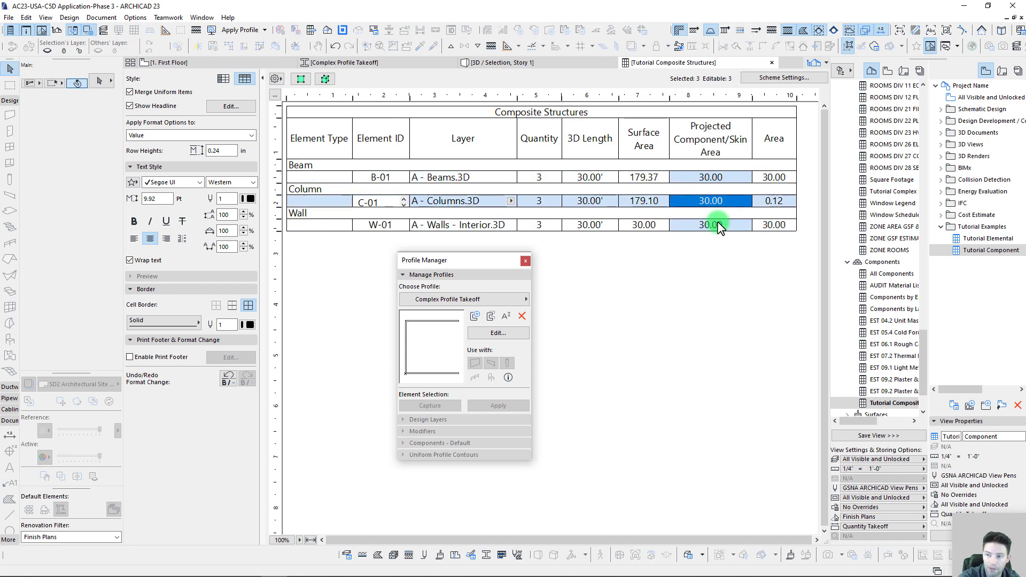
click(715, 226)
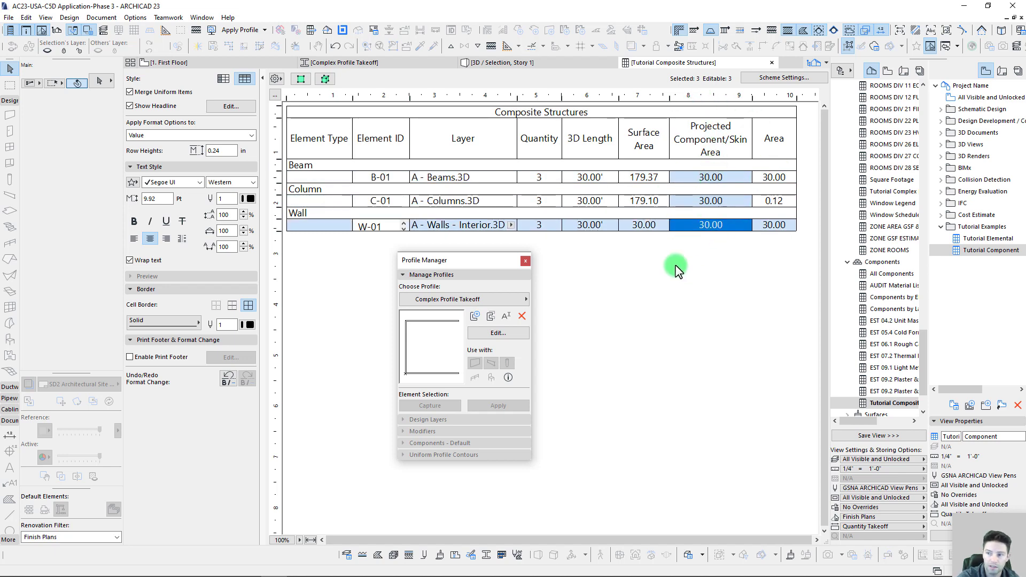
drag(450, 276, 367, 290)
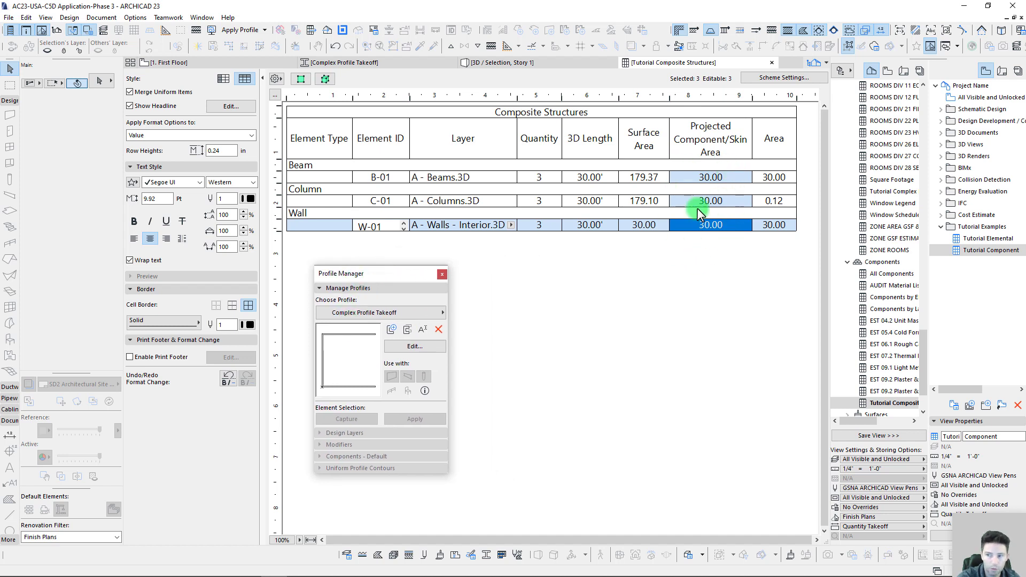
- Compare the Surface Area of the beam and column with the wall's Surface Area and the projected areas
click(645, 178)
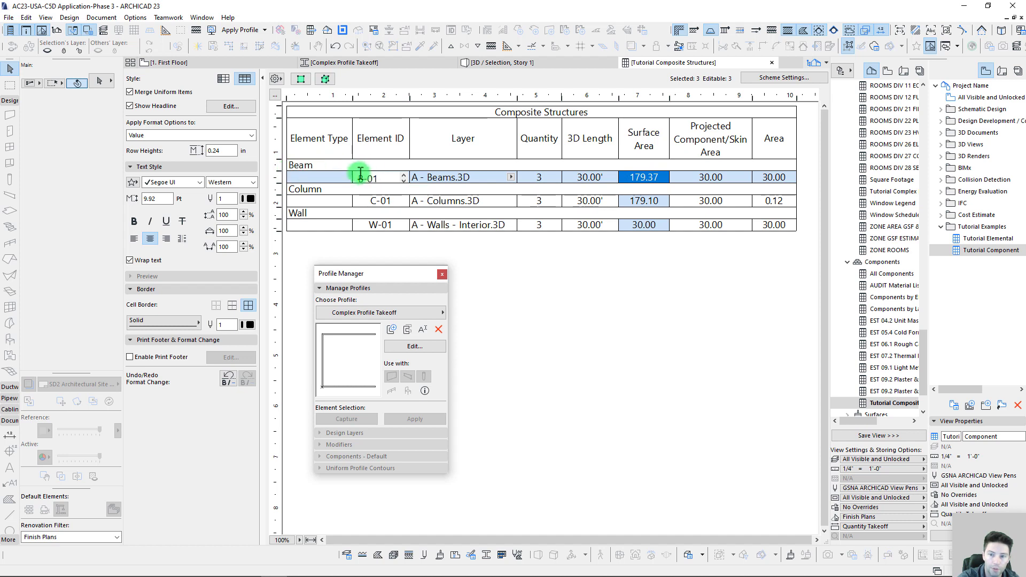
click(303, 190)
click(664, 200)
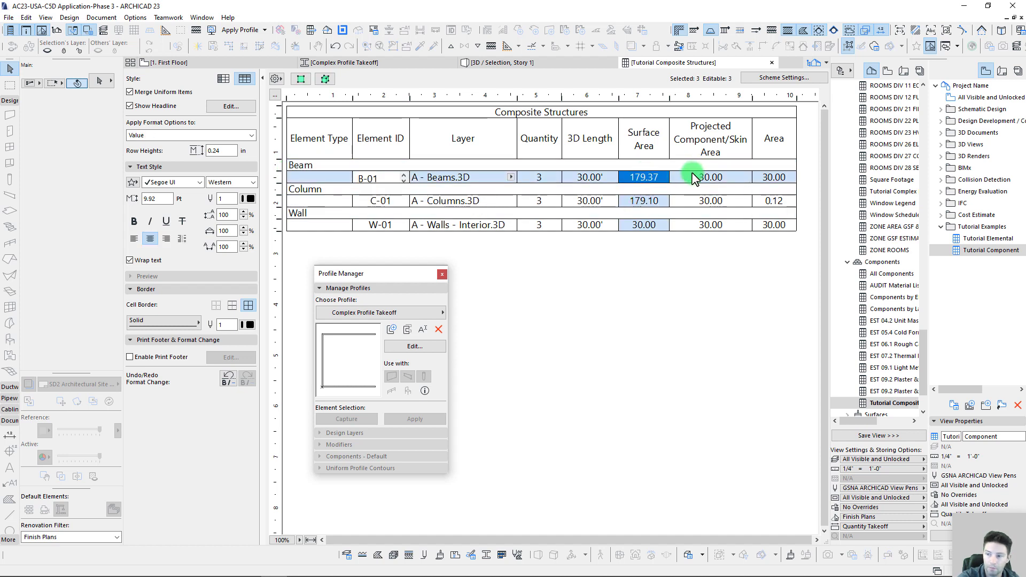
click(705, 201)
click(708, 225)
click(645, 225)
click(303, 207)
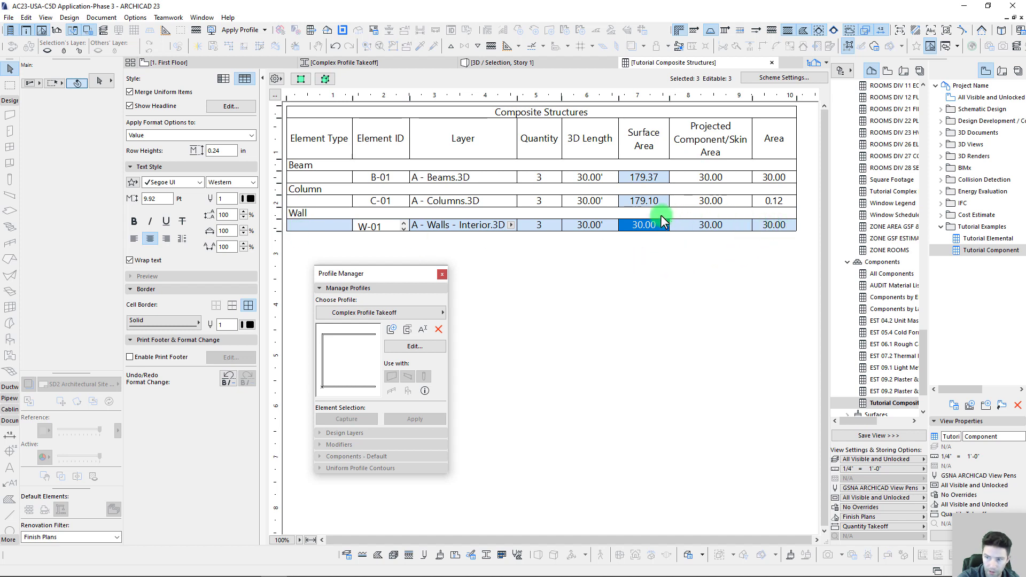
click(643, 225)
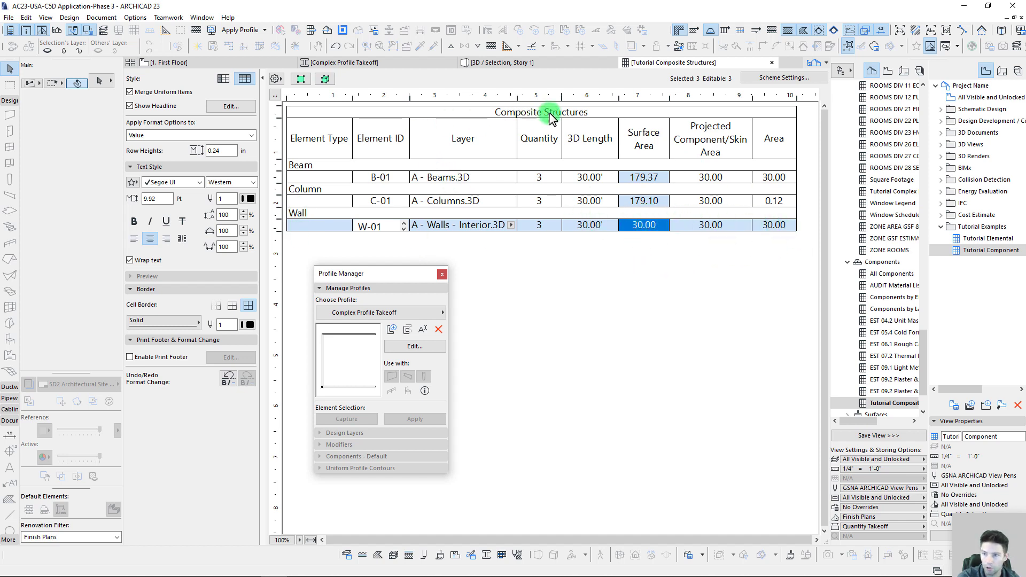
drag(379, 279, 397, 280)
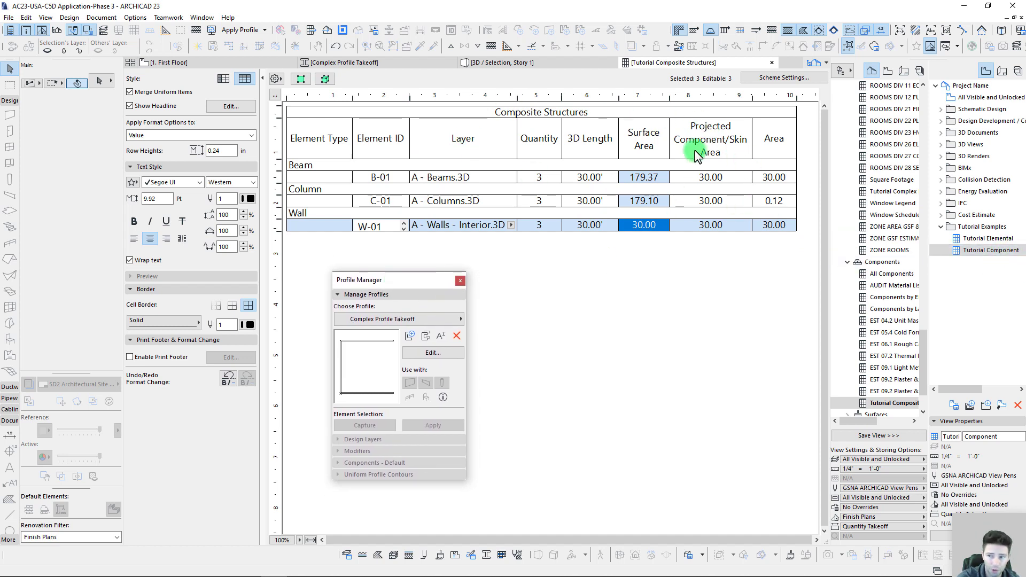
- Clear the schedule selection and examine the Complex Profile Takeoff shape in the Profile Manager preview
click(674, 322)
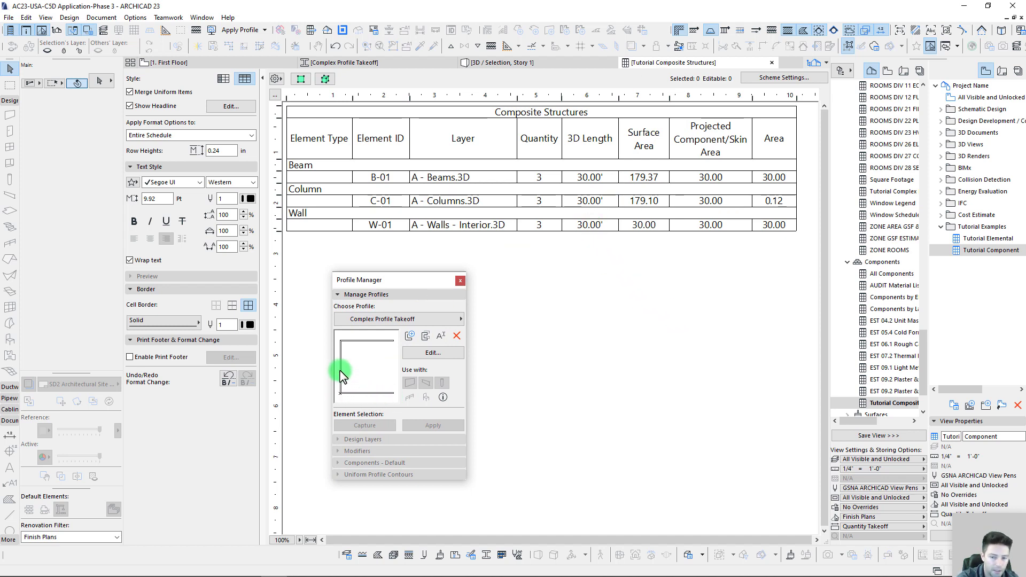
mouse_move(342, 342)
mouse_down()
mouse_move(394, 346)
mouse_move(346, 342)
mouse_up()
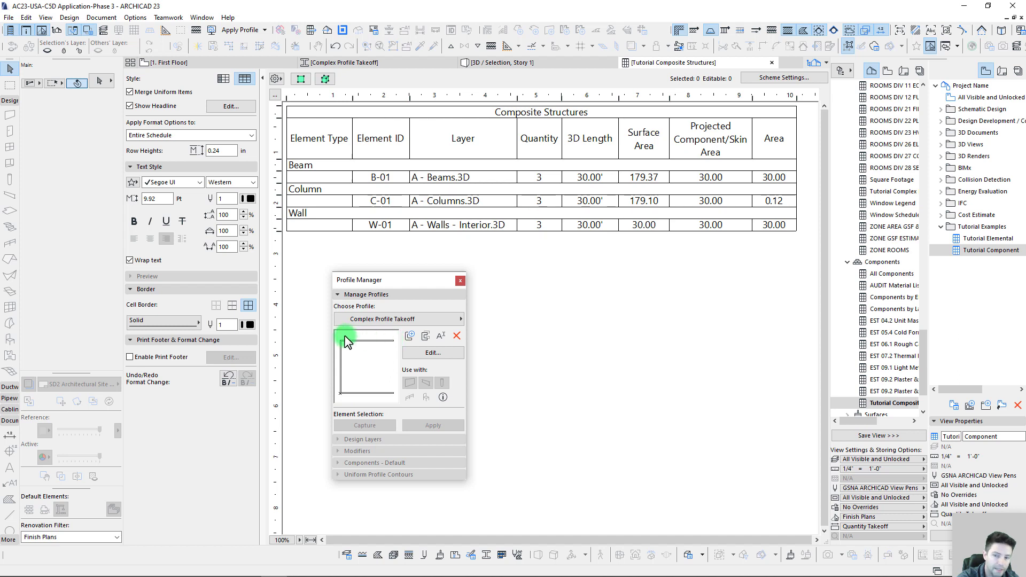
mouse_move(342, 398)
mouse_down()
mouse_move(405, 398)
mouse_move(337, 336)
mouse_move(393, 348)
mouse_move(433, 273)
mouse_move(389, 345)
mouse_move(367, 340)
mouse_move(341, 405)
mouse_move(382, 335)
mouse_up()
- Return to the First Floor plan and list only its selected elements in the Tutorial Elemental schedule
click(968, 240)
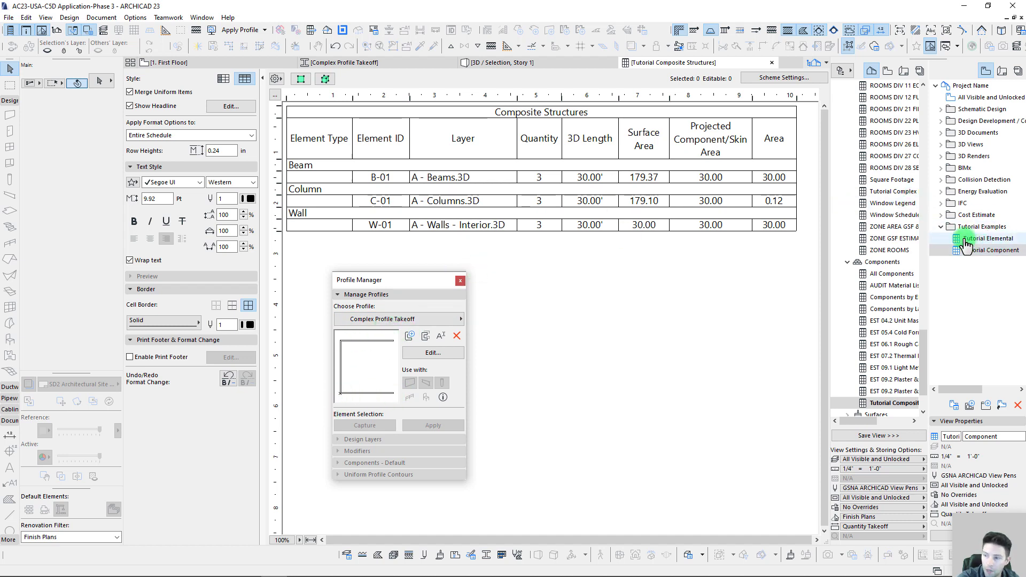
double_click(985, 241)
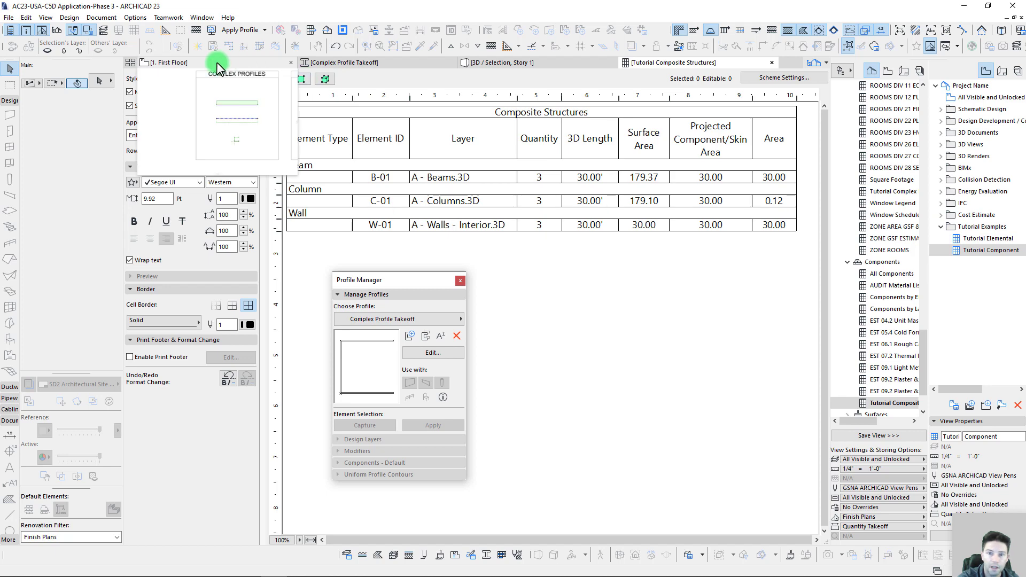
right_click(986, 243)
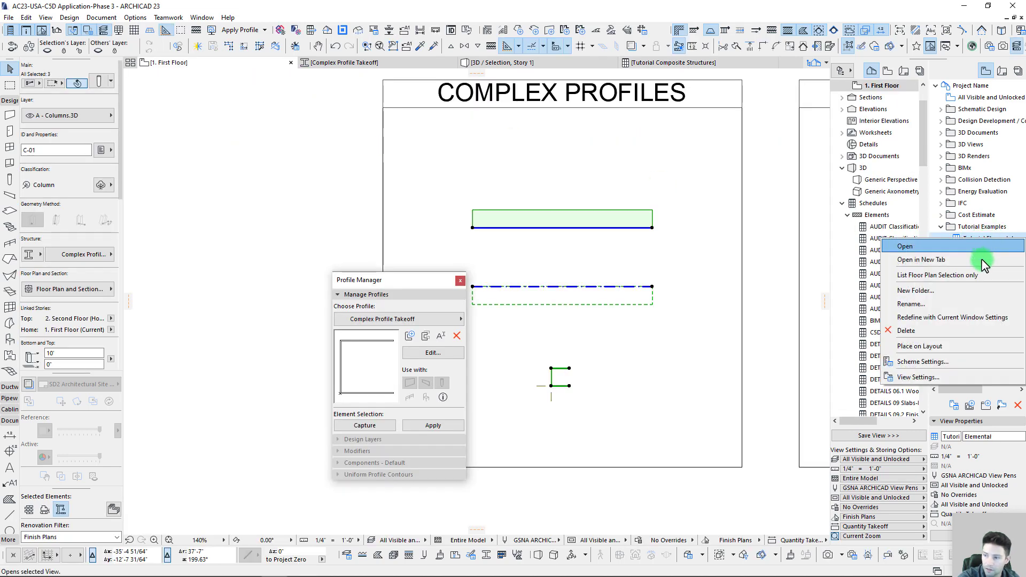
click(979, 274)
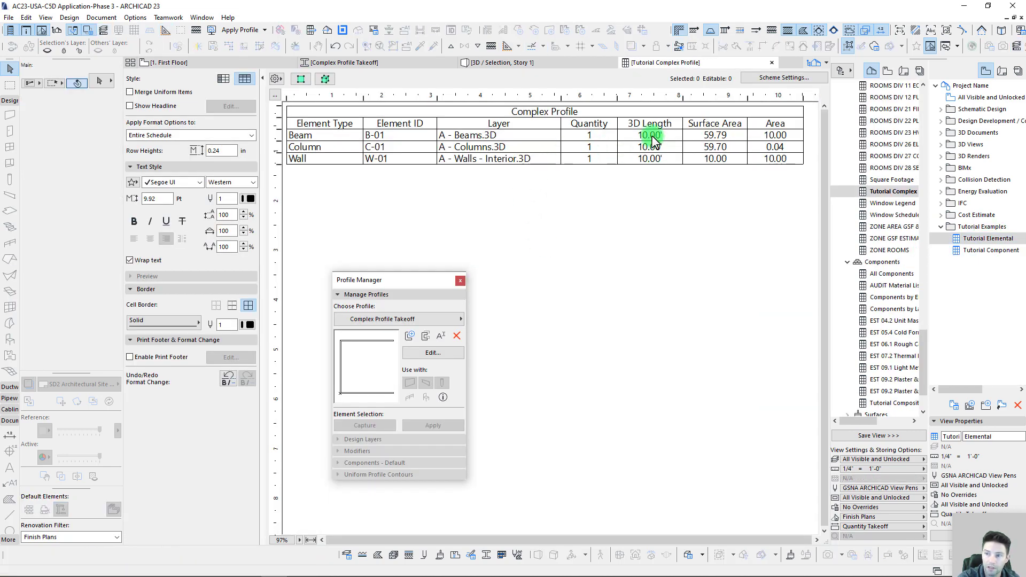
- Check the 3D Length values of the column and wall in the Complex Profile element schedule
click(650, 146)
click(652, 162)
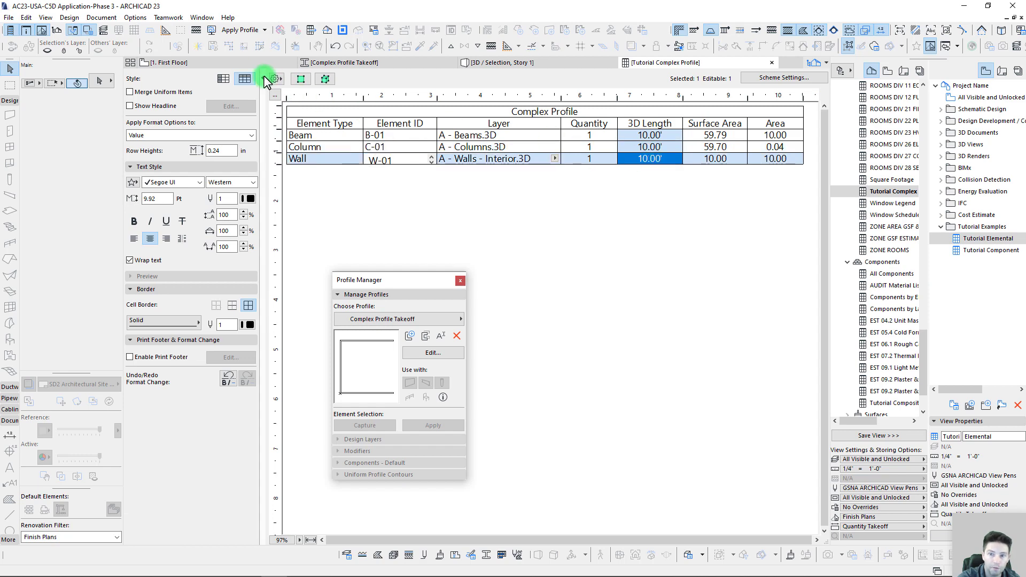
- List only the First Floor plan's selected elements in the Tutorial Component schedule and check the beam and column 3D Length totals
click(235, 62)
right_click(991, 251)
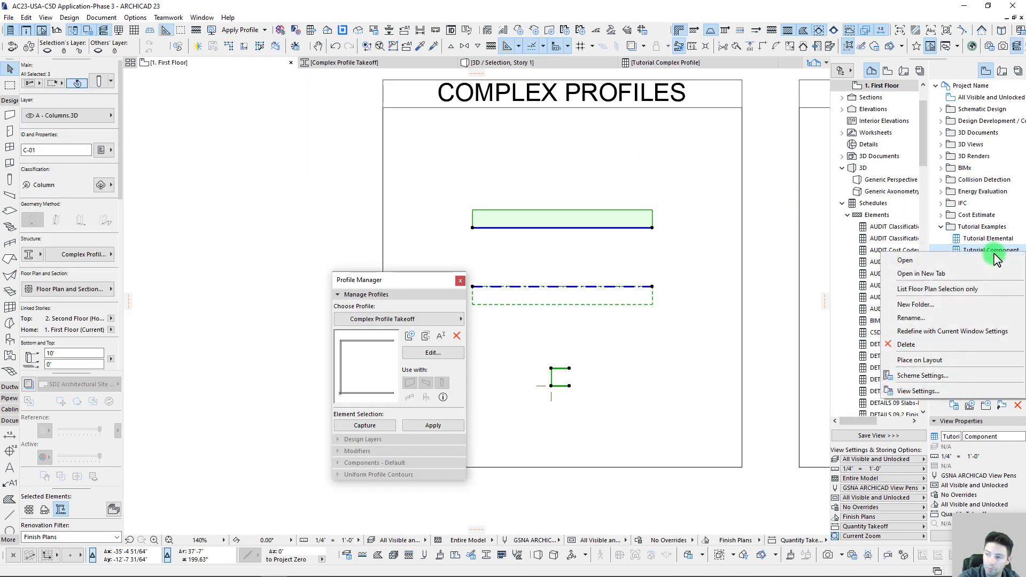
click(961, 291)
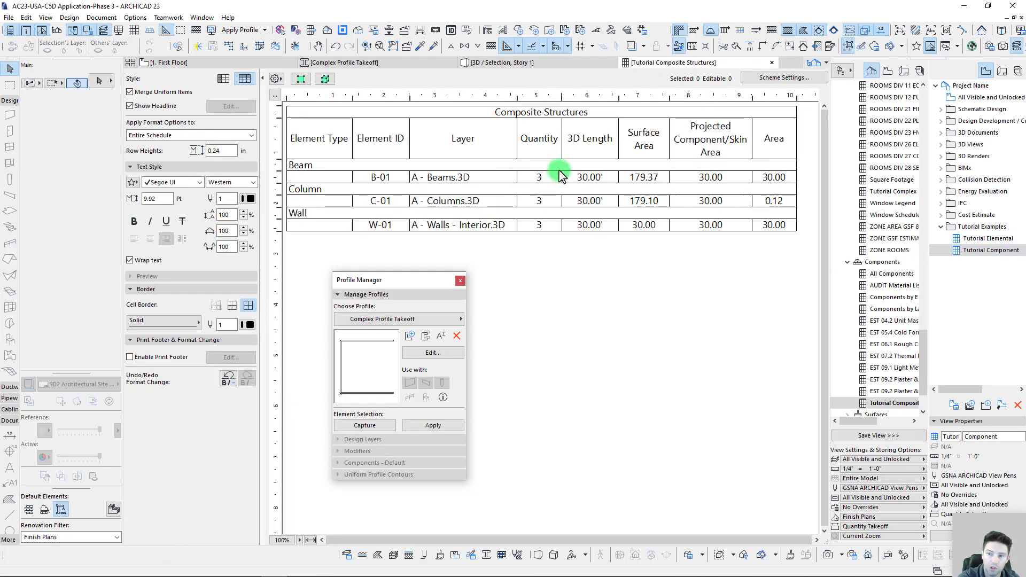
click(582, 178)
click(577, 202)
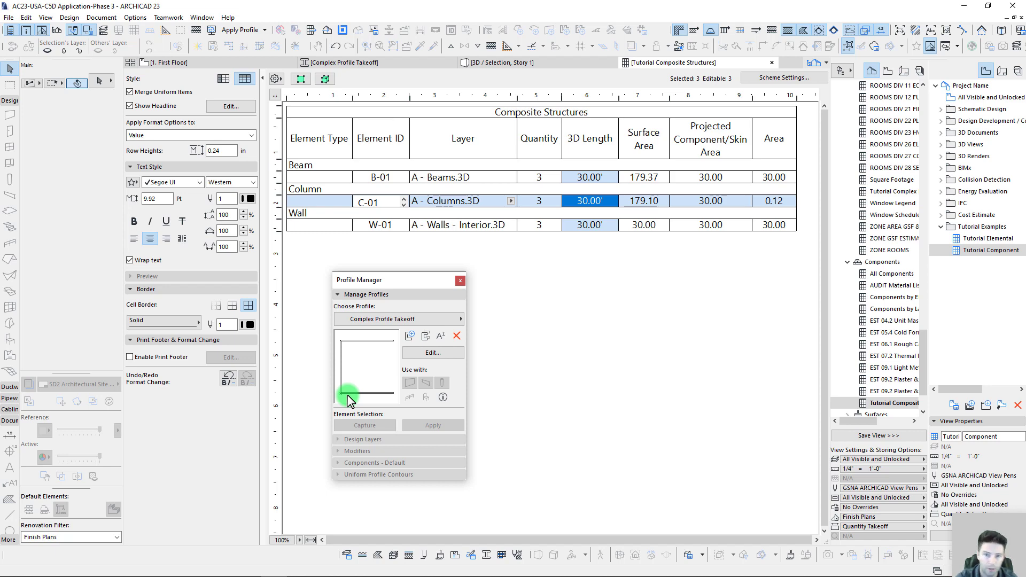
- Turn off merging of uniform items in the component schedule and move the Profile Manager clear of the rows
click(129, 92)
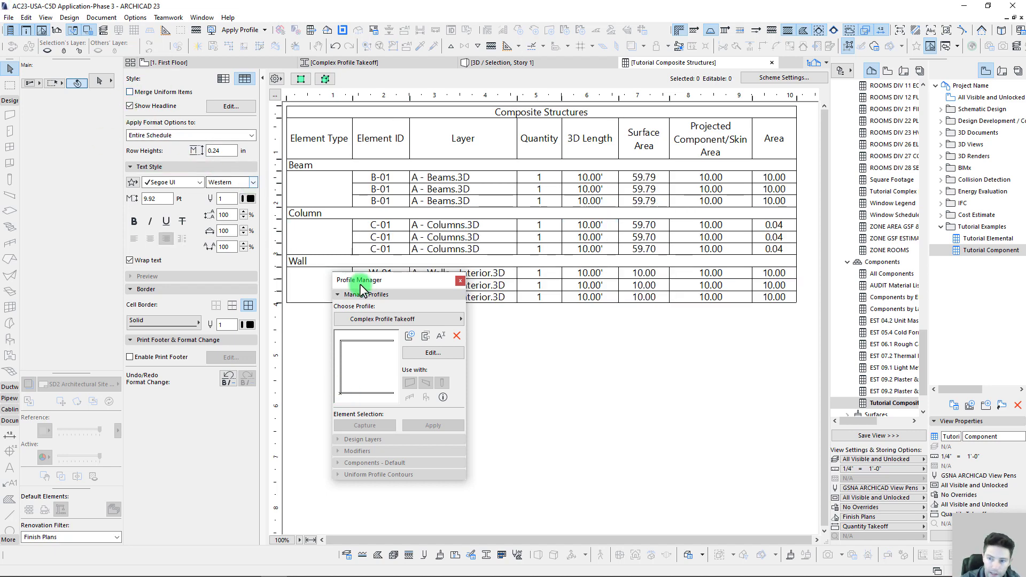
drag(385, 280, 423, 339)
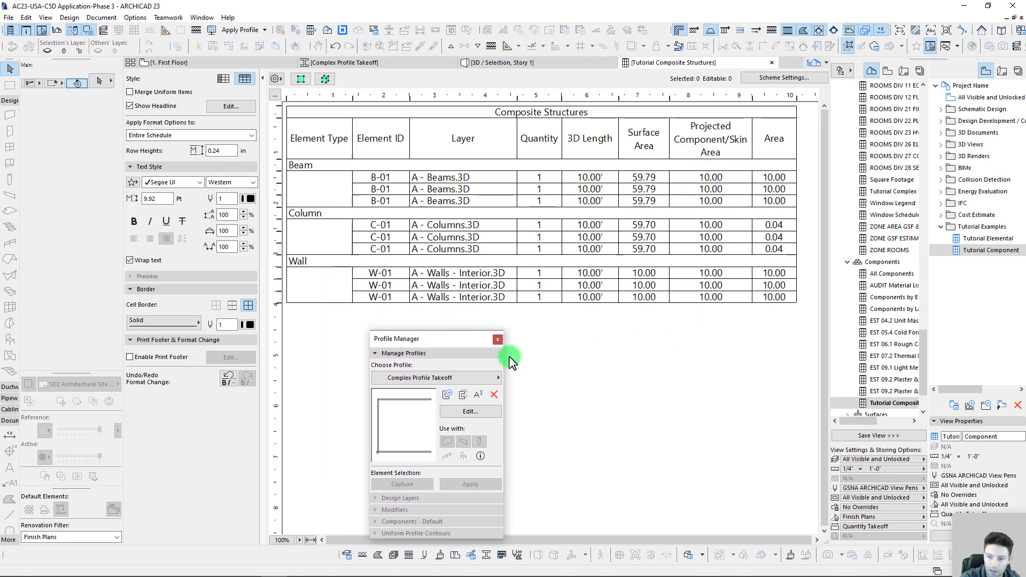
drag(468, 339, 493, 315)
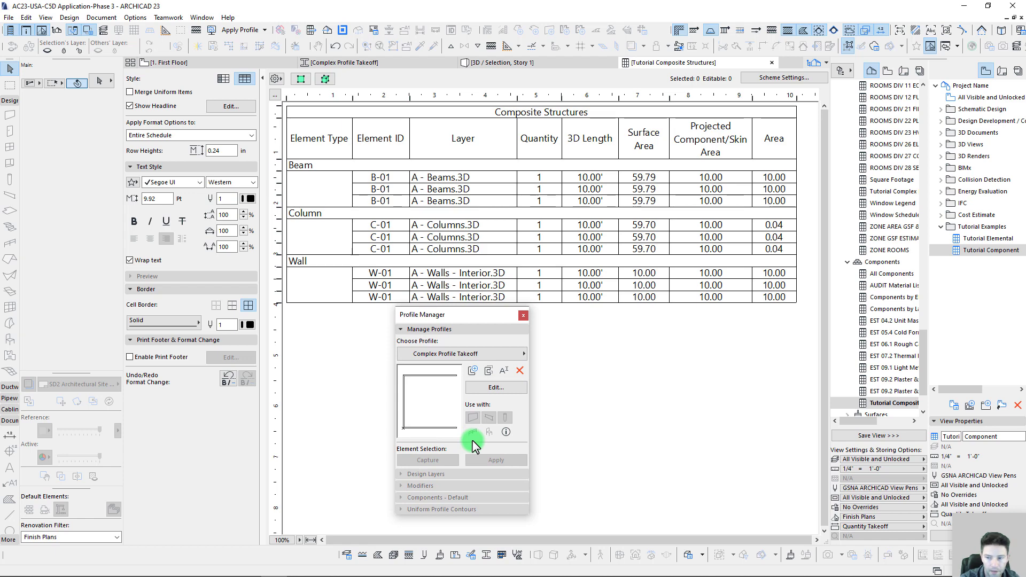